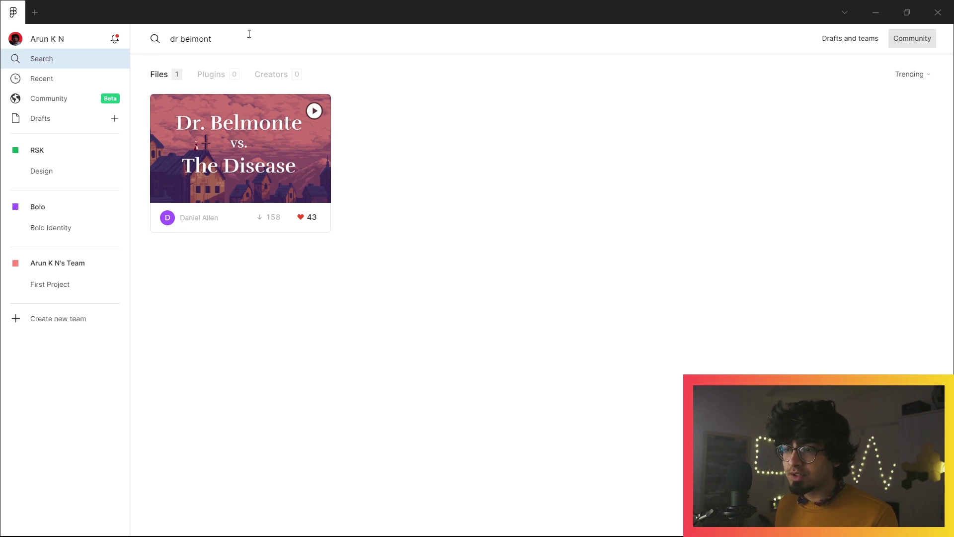
Open the Dr. Belmonte vs. The Disease Community page and play its prototype full screen
click(235, 151)
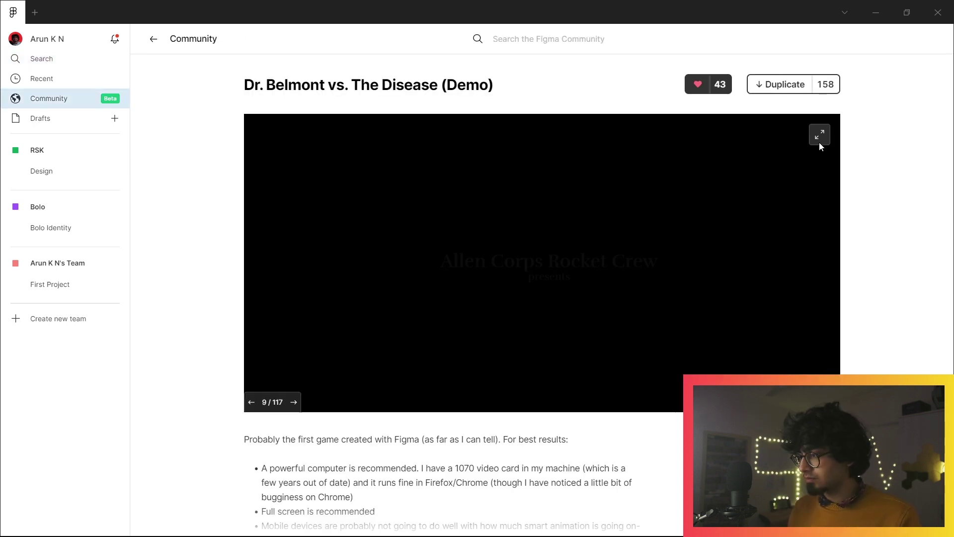
click(820, 135)
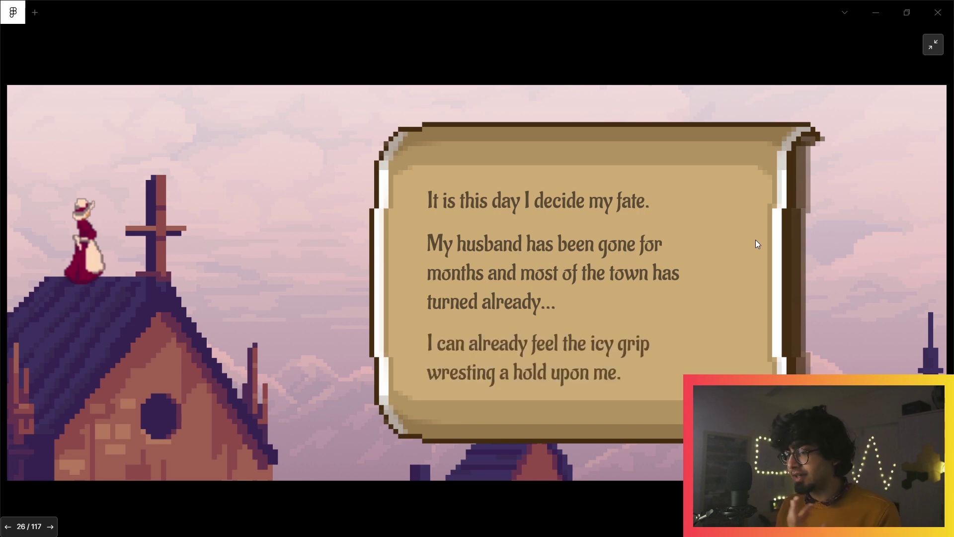
Advance through the rooftop monologue, line by line
key(Right)
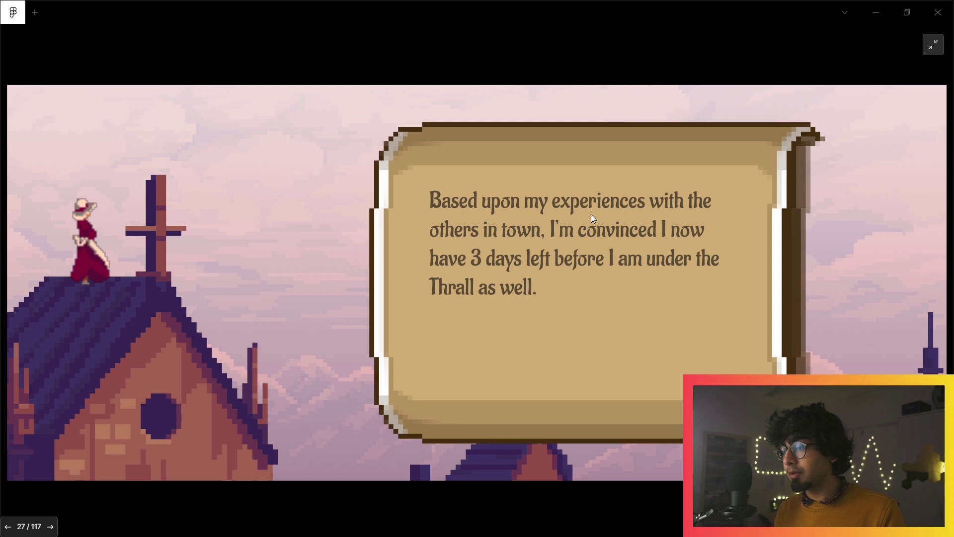
key(Right)
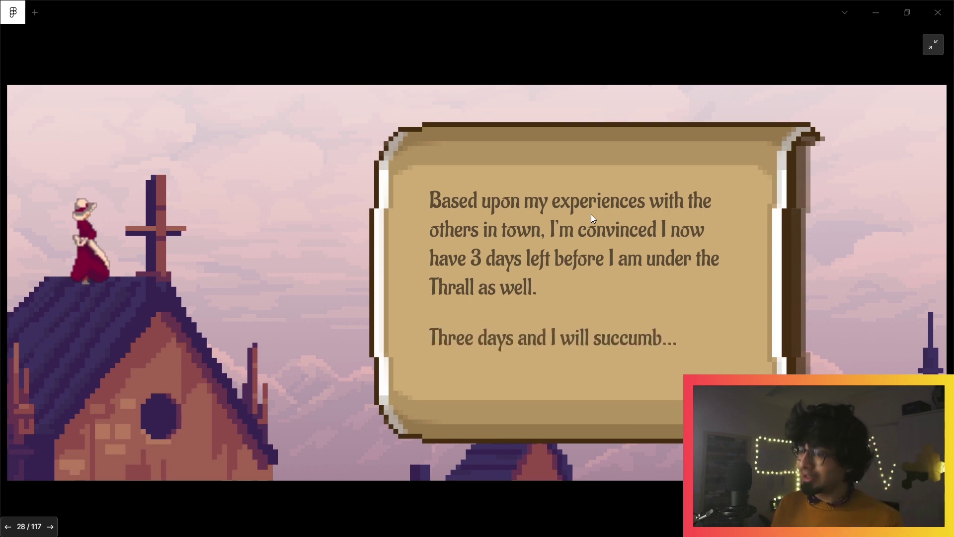
key(Right)
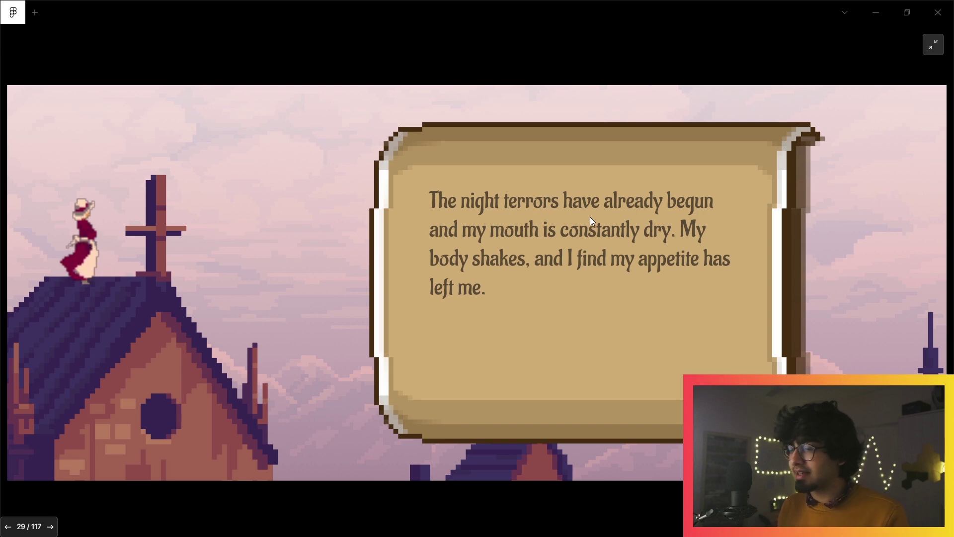
click(589, 238)
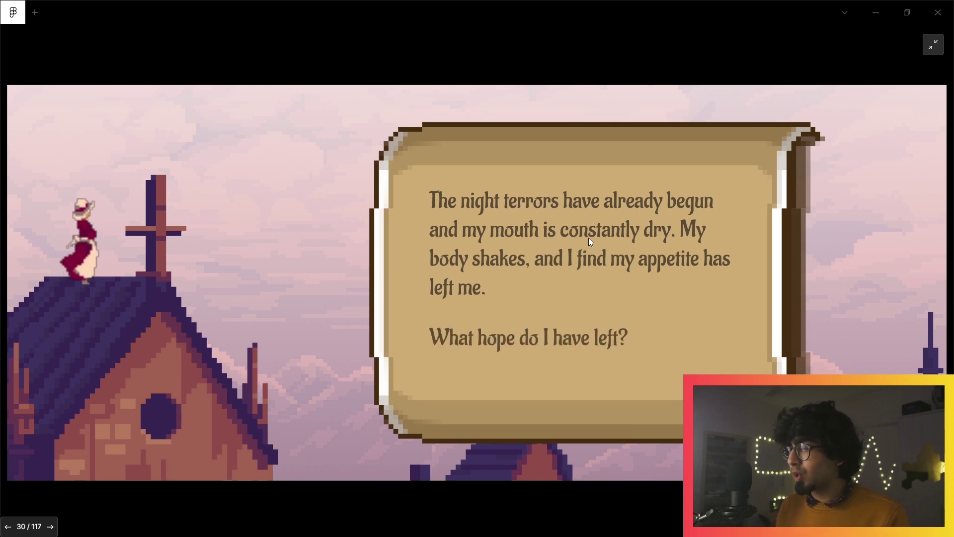
click(589, 237)
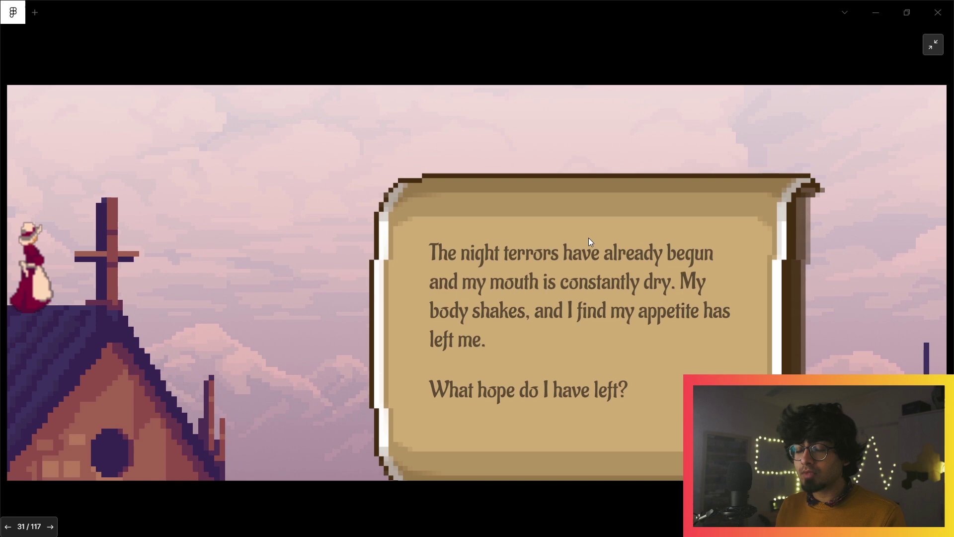
click(588, 238)
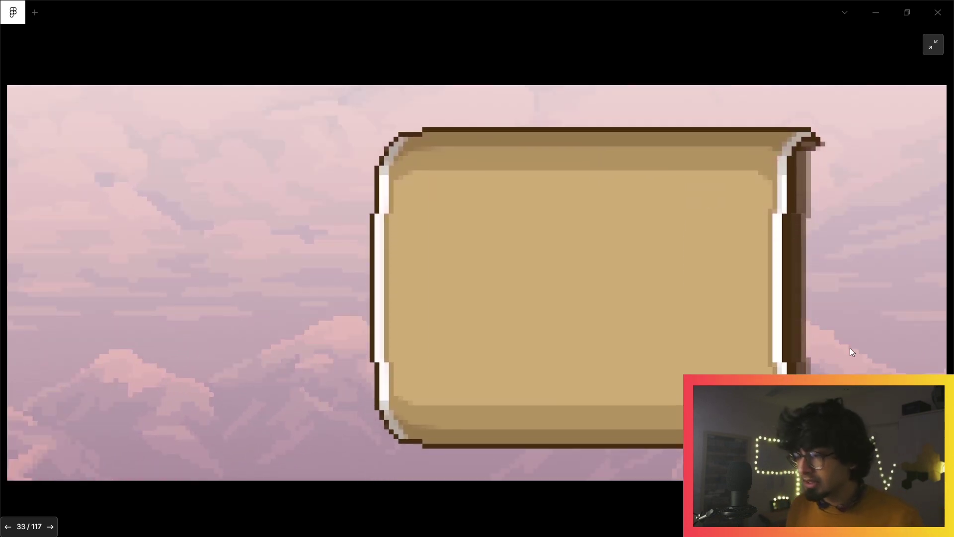
Continue through the red-sky flame scenes to a fresh blank parchment at frame 37
click(674, 316)
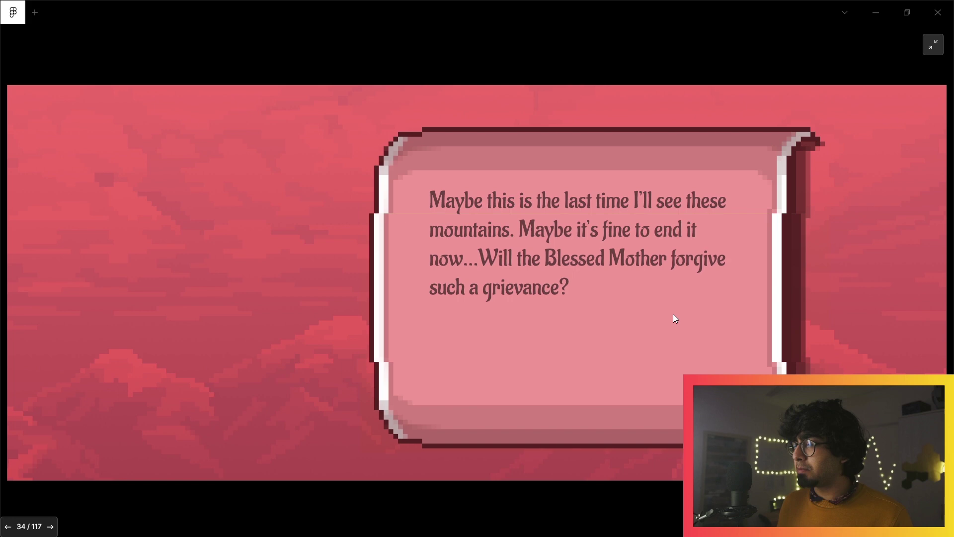
click(615, 277)
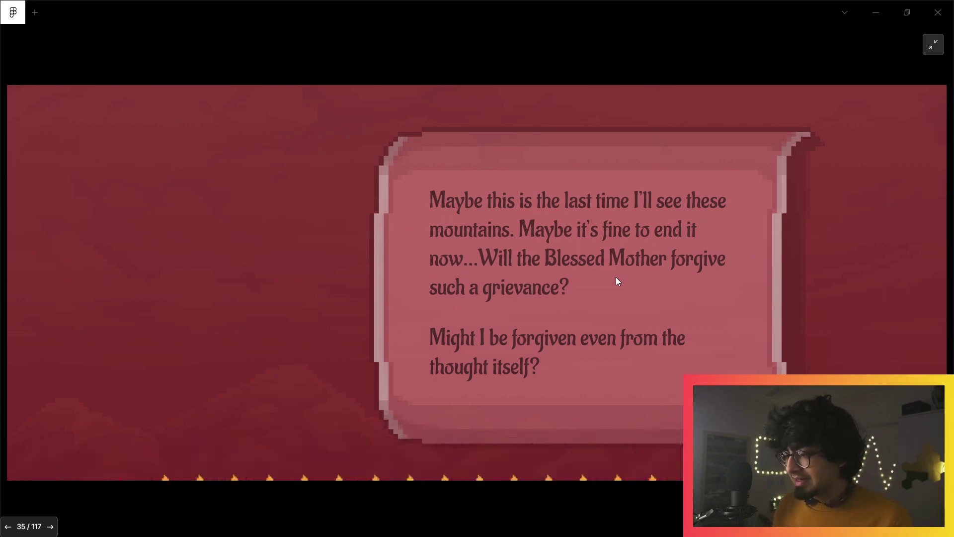
click(615, 281)
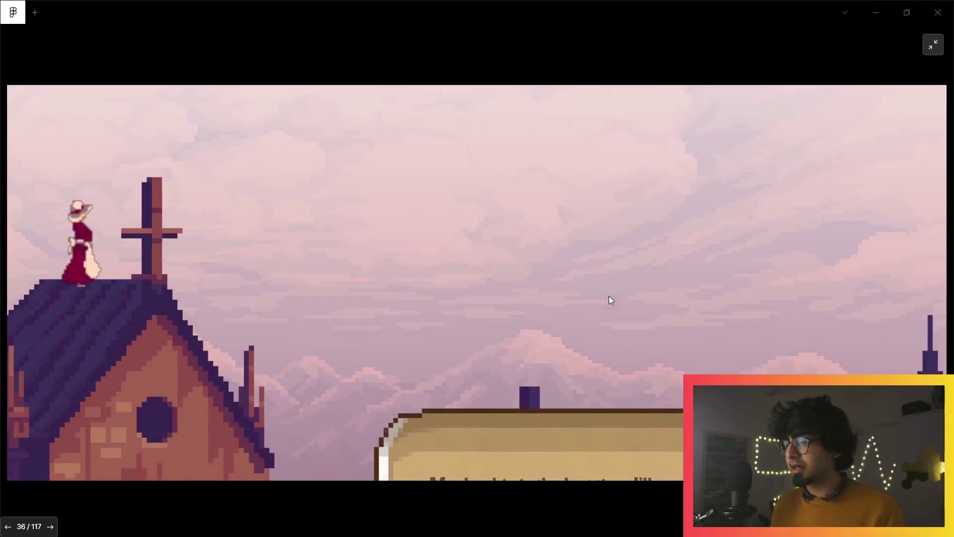
key(Right)
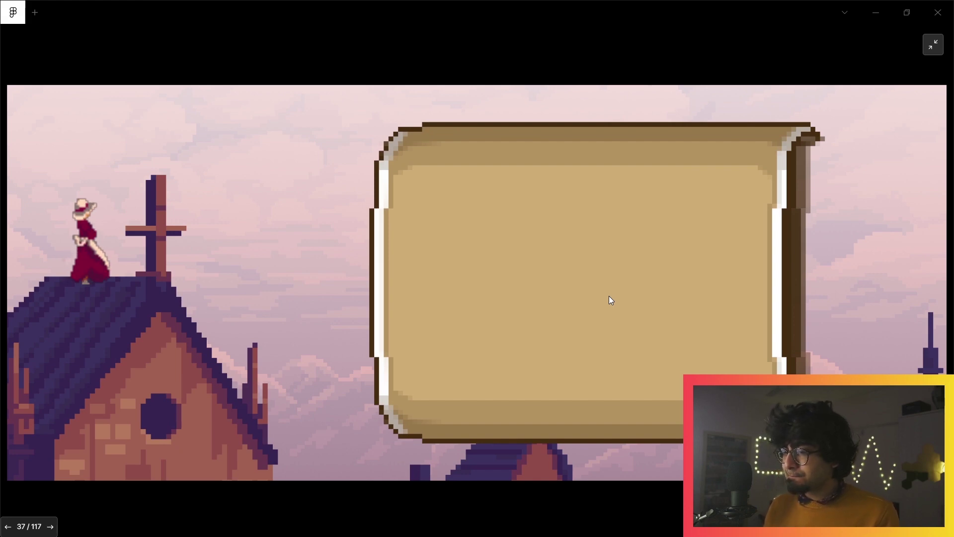
Advance through the 'Give in or give up' dialogue until the answer choices appear
click(609, 297)
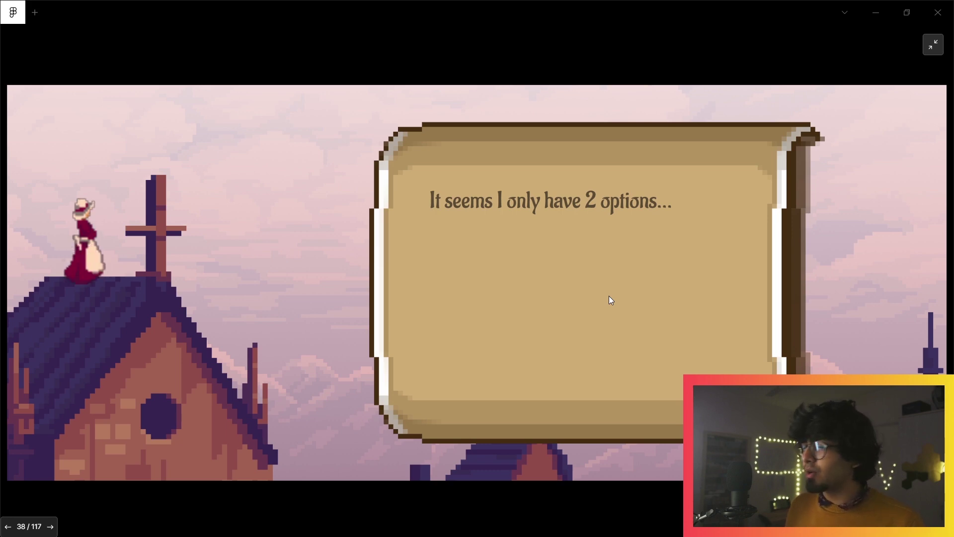
key(Right)
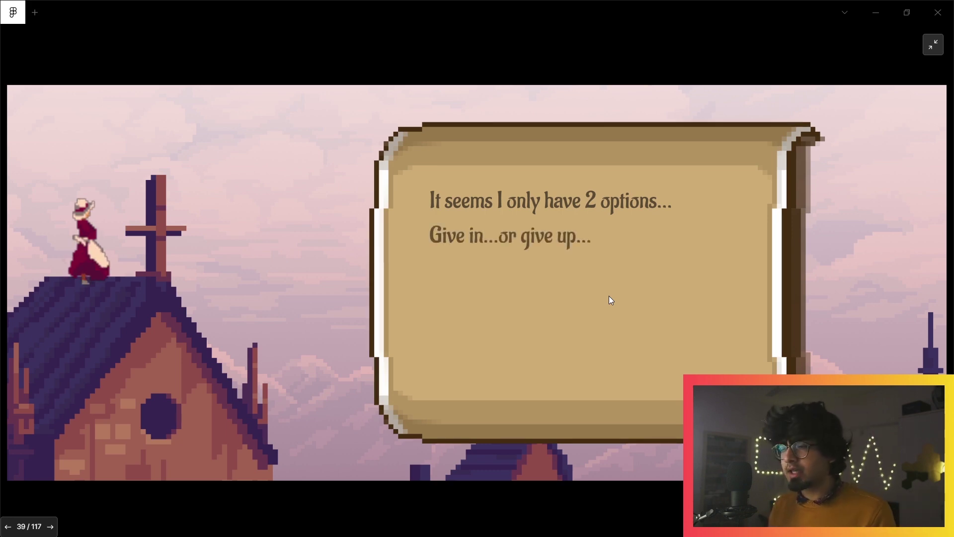
key(Right)
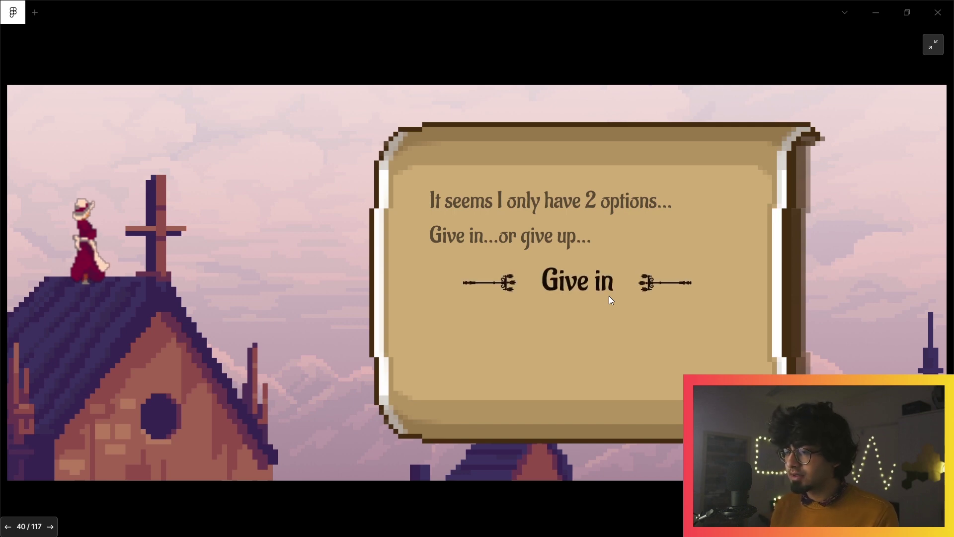
Reveal the remaining choices, pick '...Or?', and continue to the three new options
key(Right)
key(Right)
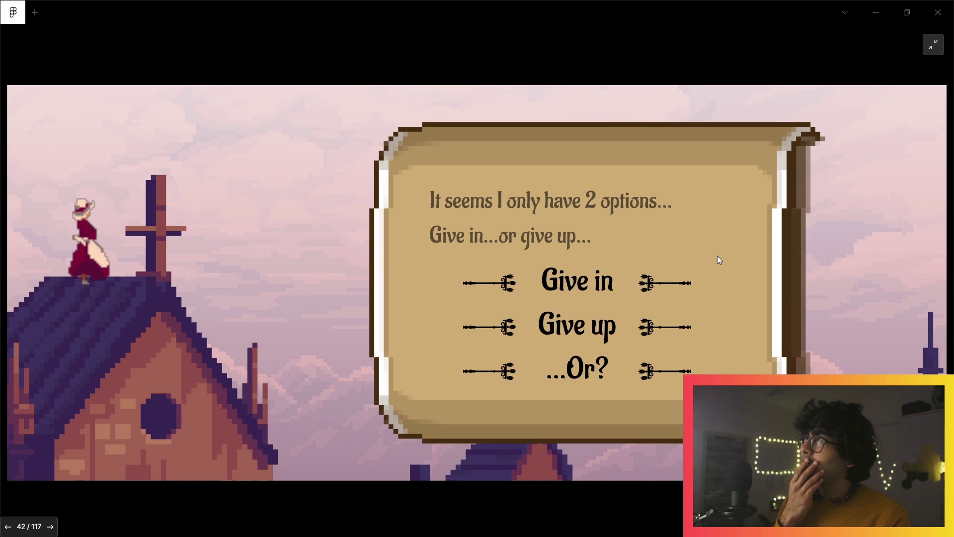
click(589, 378)
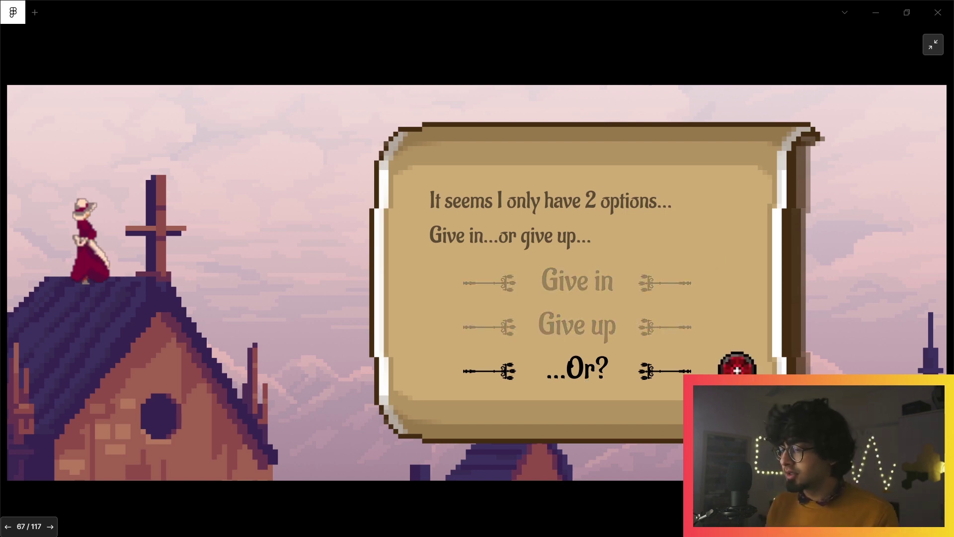
key(Right)
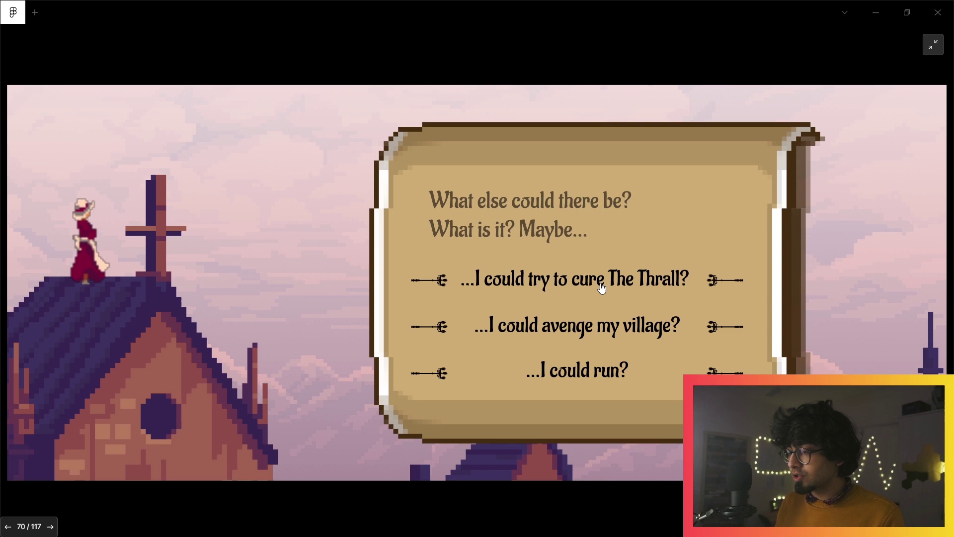
Choose '...I could try to cure The Thrall?' and advance to 'What is that on the horizon?'
click(602, 288)
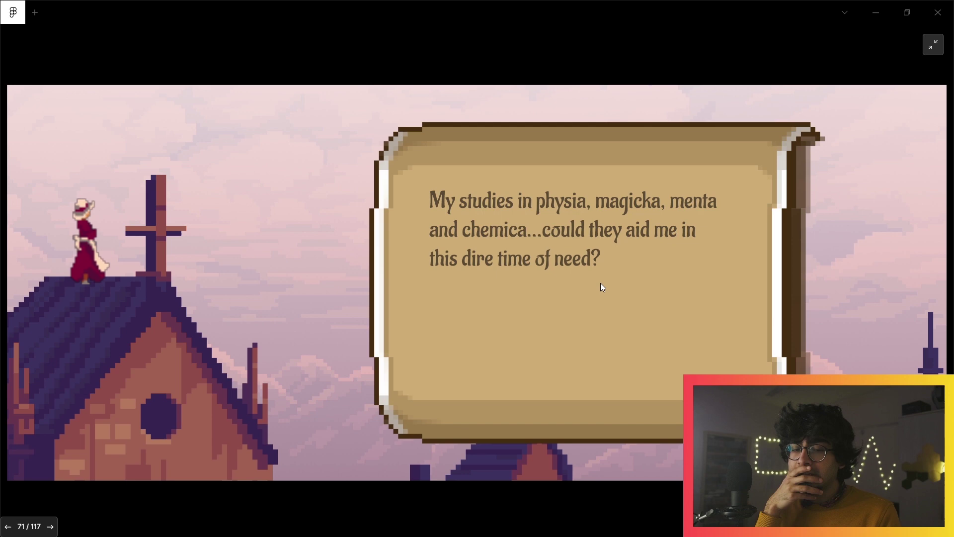
key(Right)
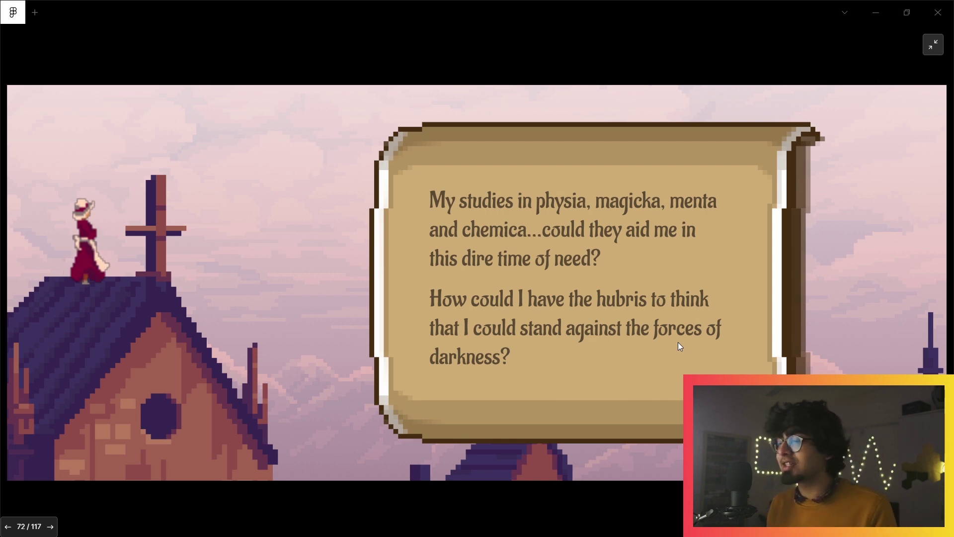
click(594, 320)
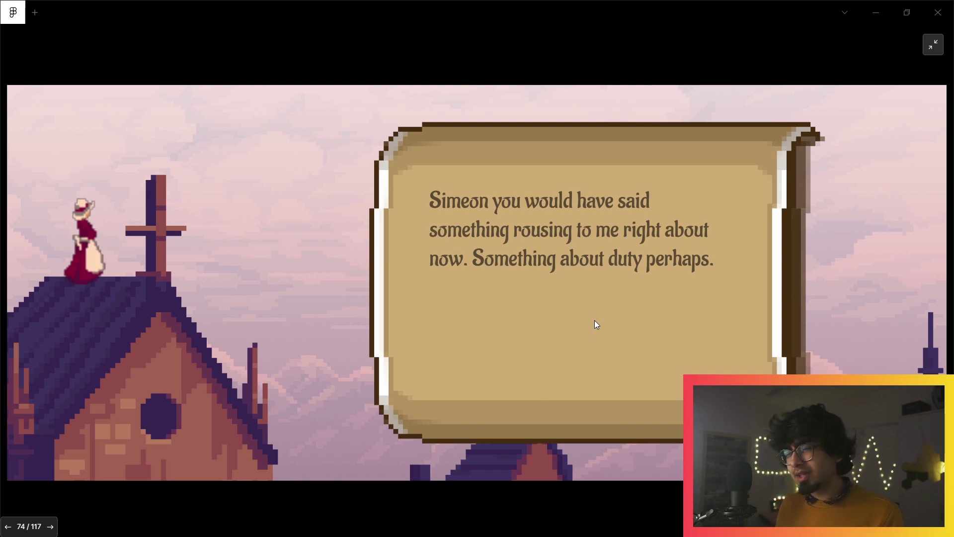
click(597, 324)
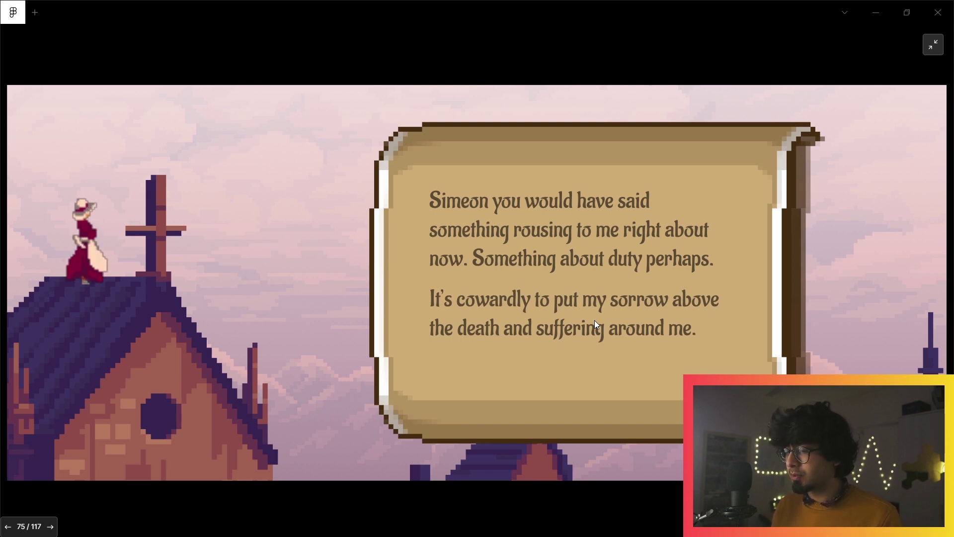
click(597, 324)
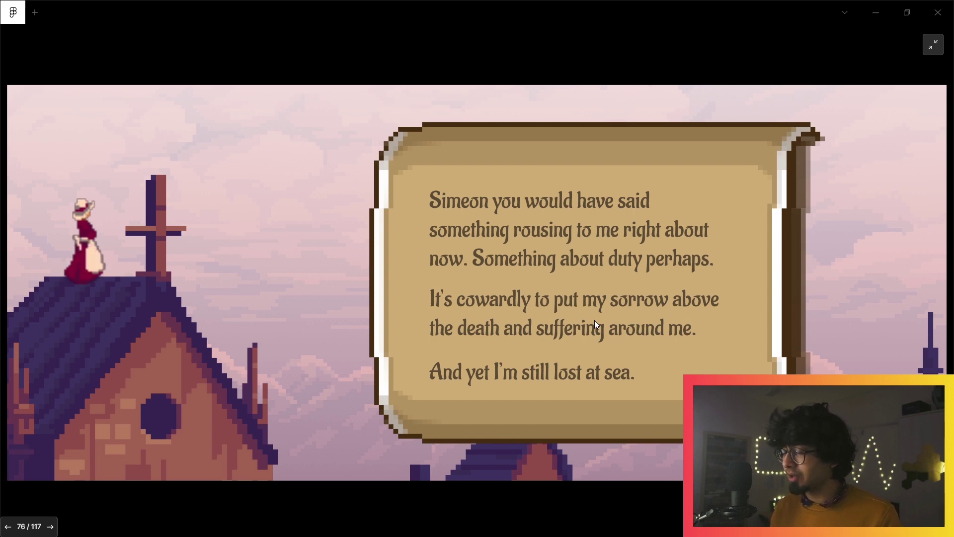
click(596, 322)
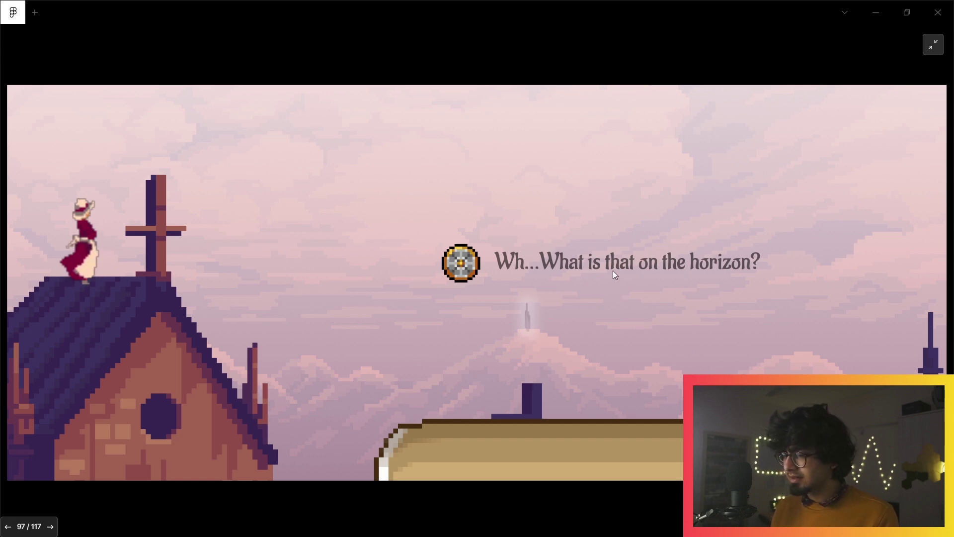
Advance past the sign scene and answer 'What did it mean?' to reach frame 117
click(461, 268)
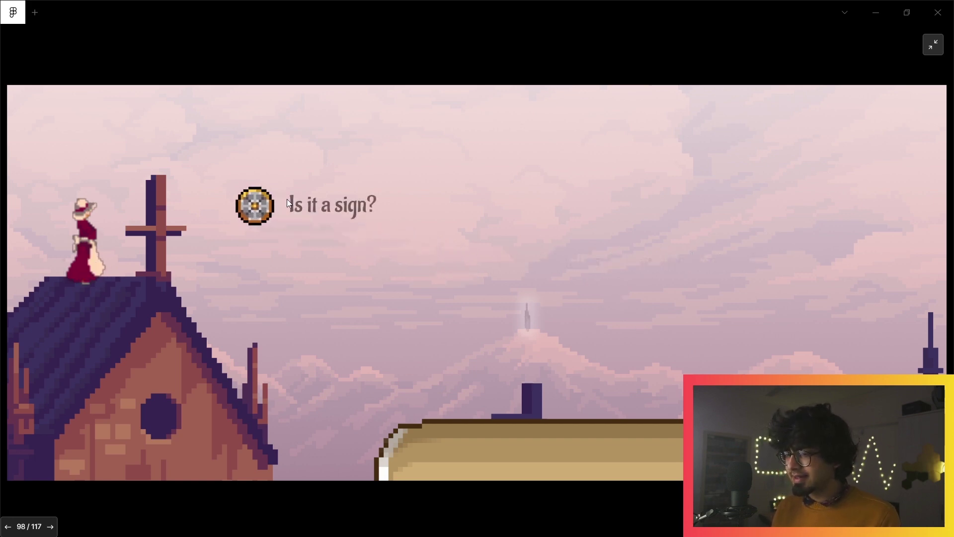
click(255, 205)
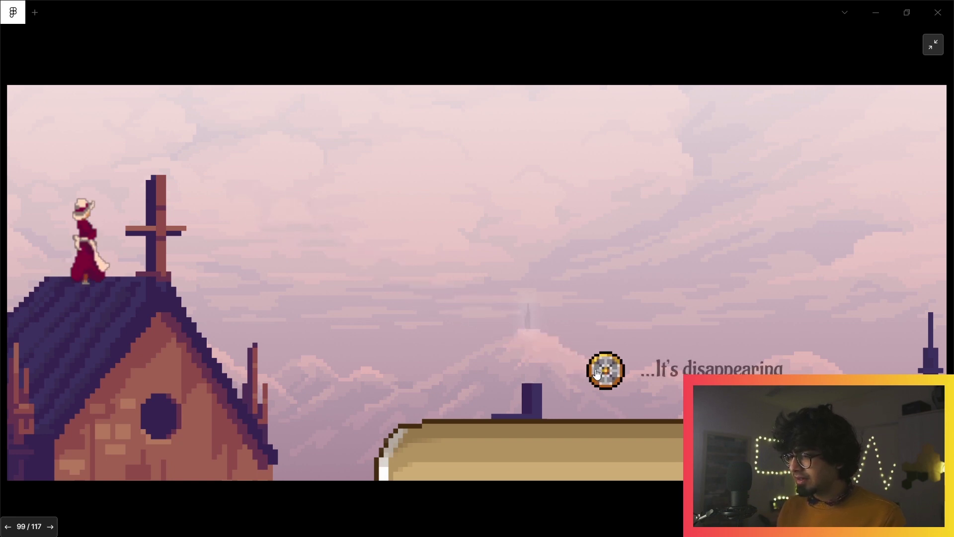
click(598, 373)
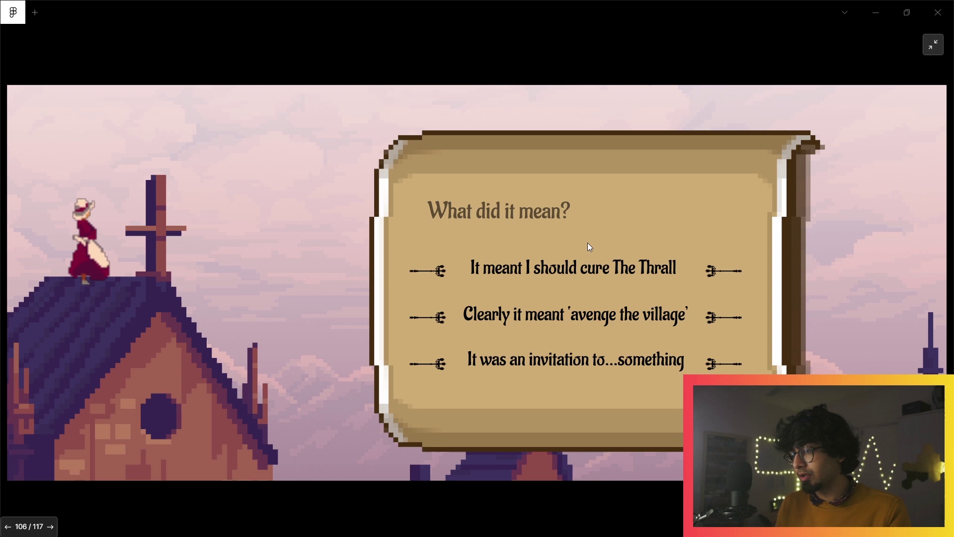
click(559, 366)
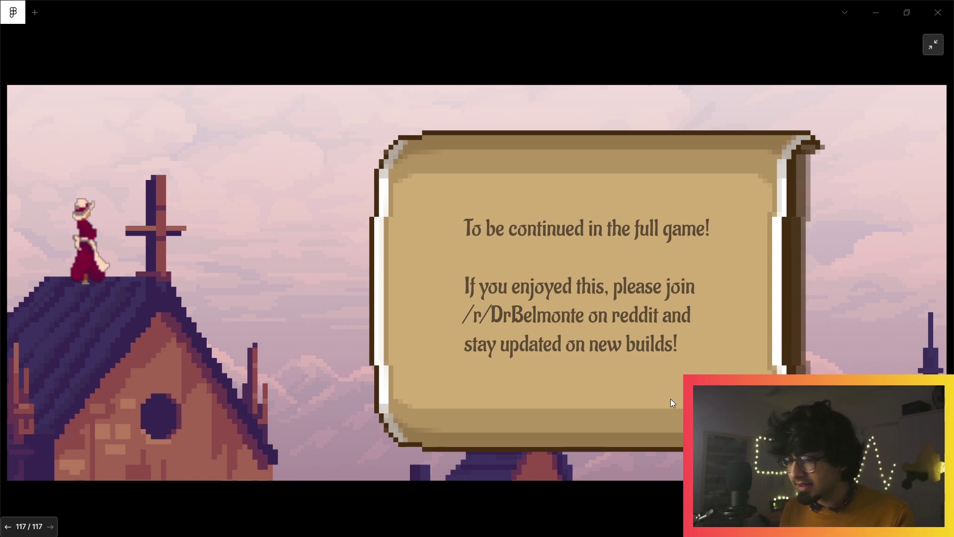
Leave full screen and duplicate the game file into Drafts
key(Escape)
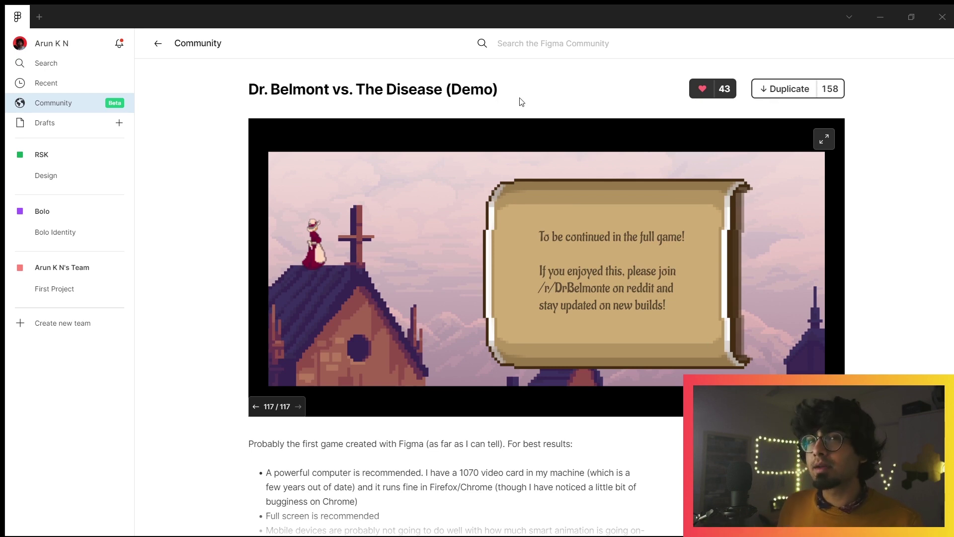
click(780, 97)
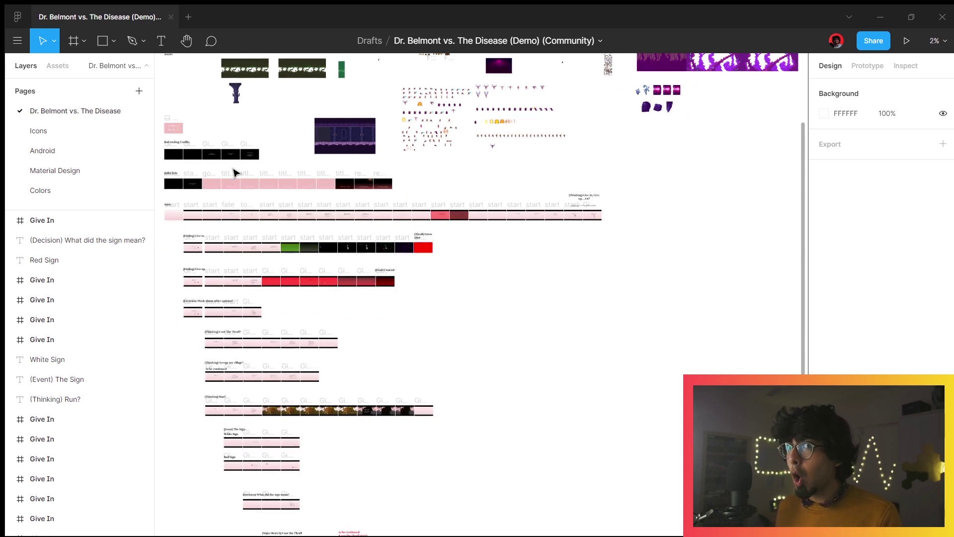
Pan and zoom across the asset sheets and screen rows, ending on the (Idle) Title row
scroll(261, 293, up, 3)
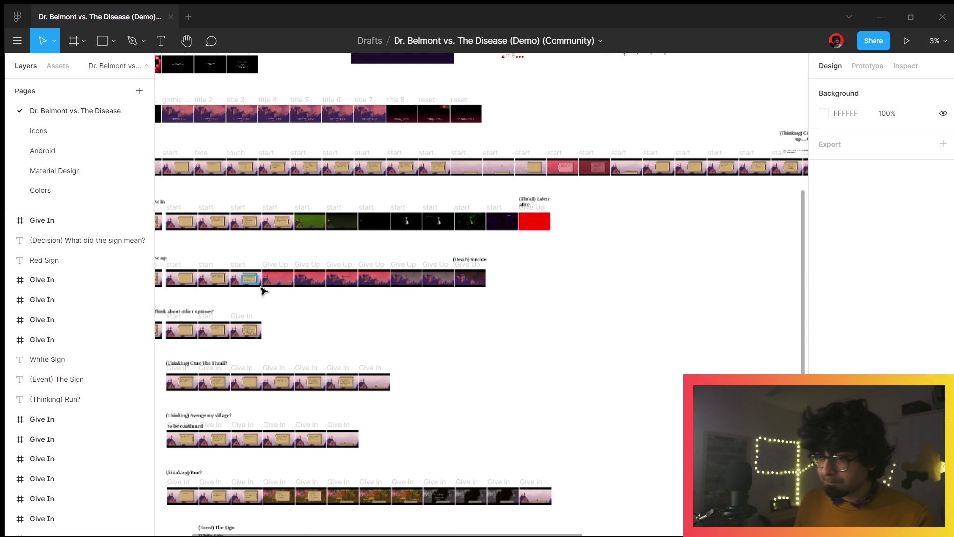
scroll(254, 306, down, 3)
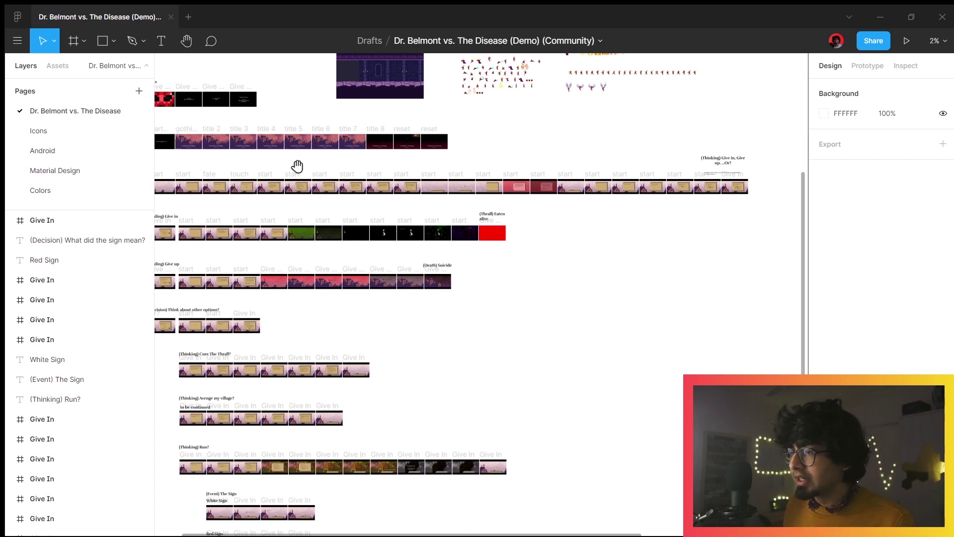
drag(297, 165, 428, 347)
scroll(378, 210, up, 2)
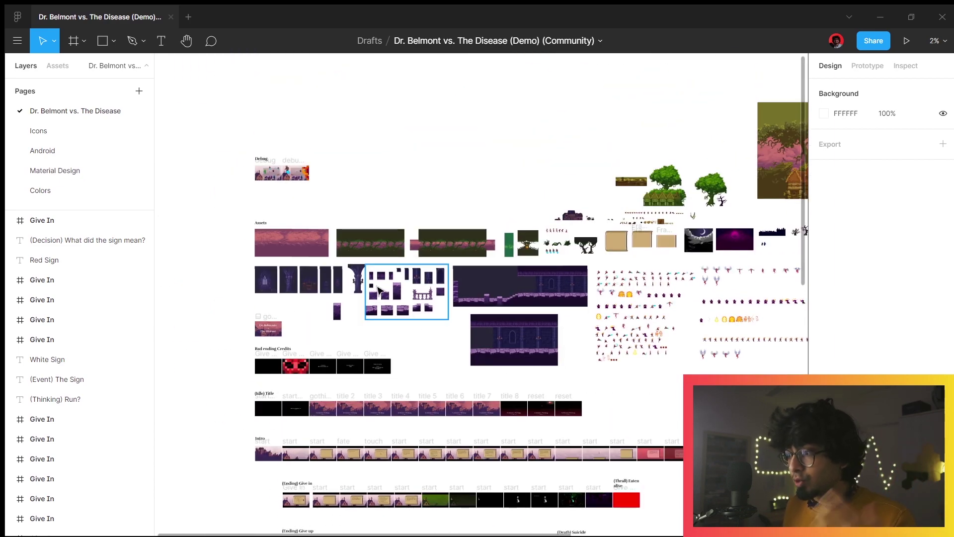
scroll(427, 268, up, 6)
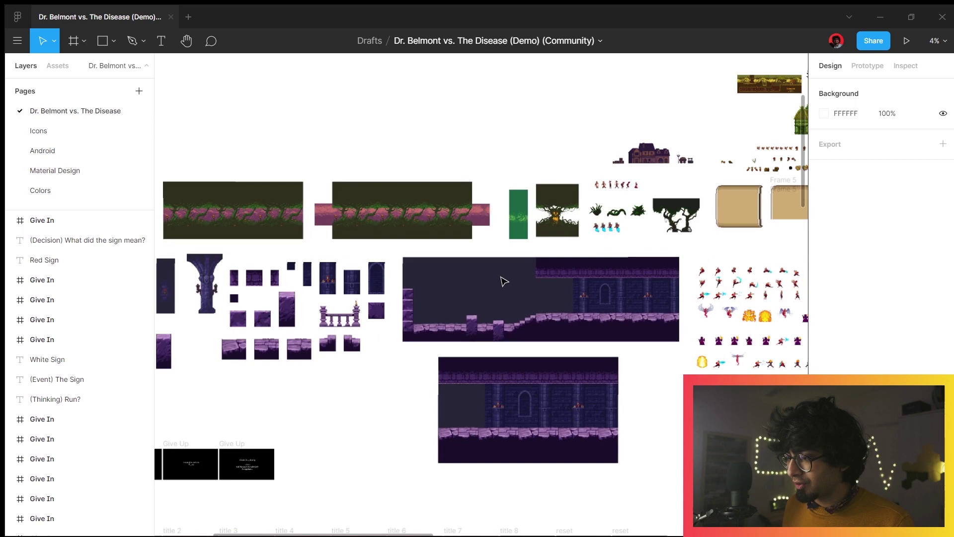
scroll(535, 262, down, 4)
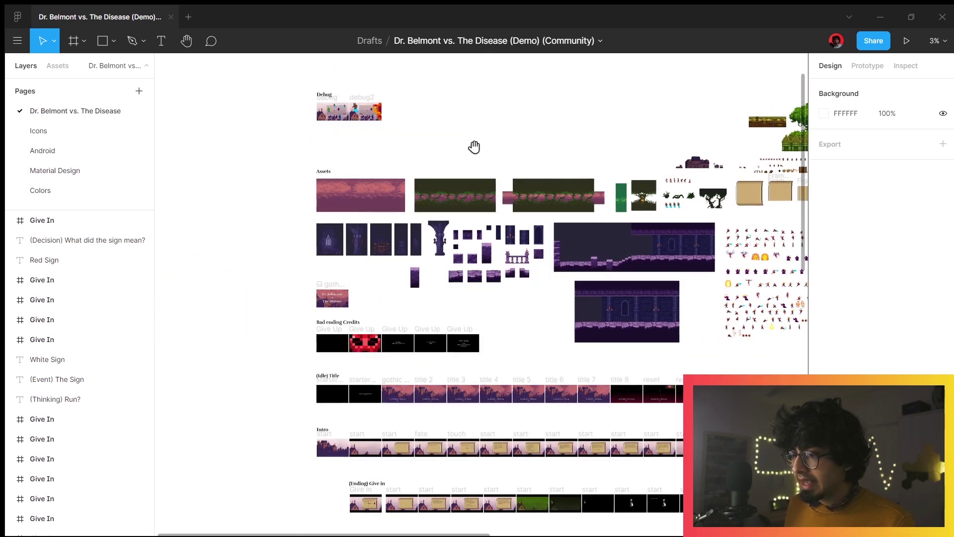
scroll(476, 147, up, 2)
scroll(554, 145, right, 4)
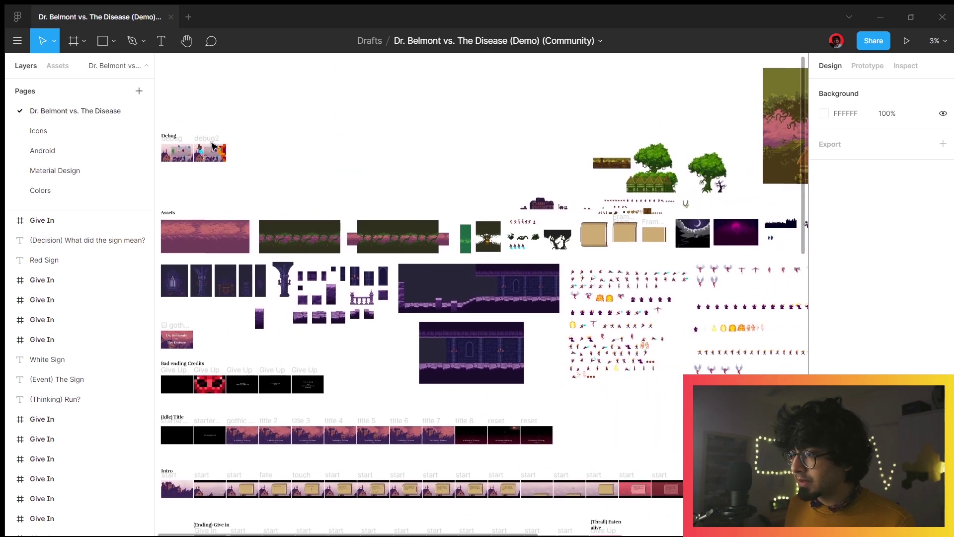
drag(664, 434, 610, 405)
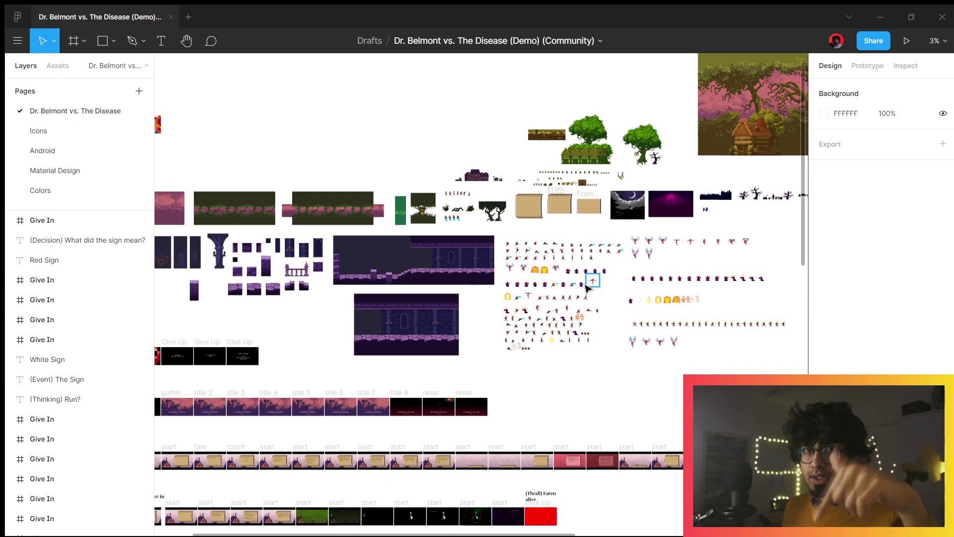
scroll(401, 278, up, 5)
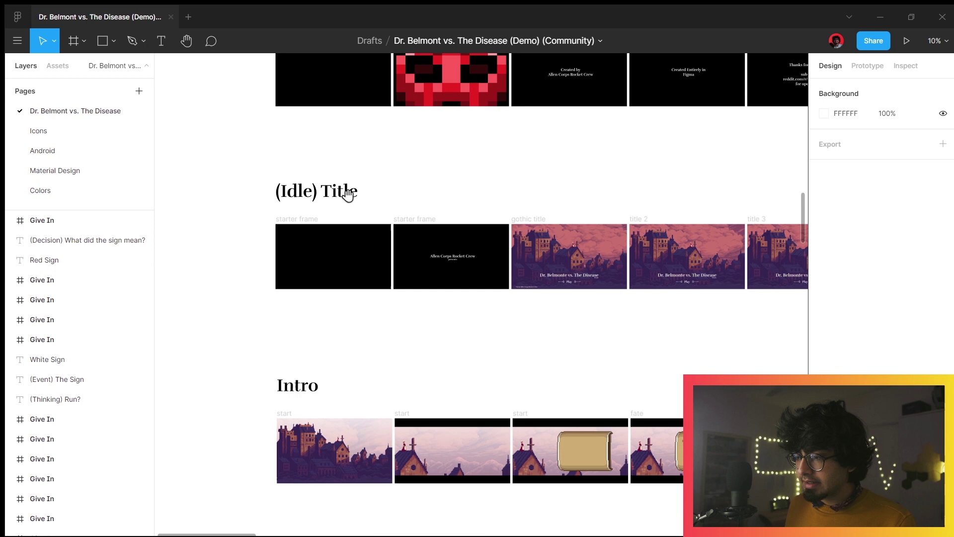
scroll(351, 207, up, 3)
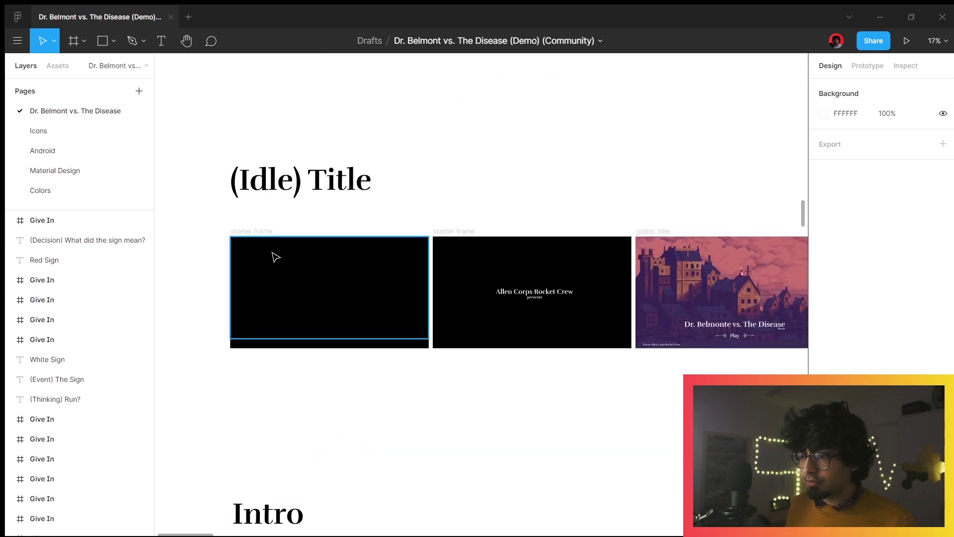
Open the starter frame's prototype interaction: an 800ms delayed dissolve to the next starter frame
click(276, 257)
click(503, 286)
key(Escape)
click(878, 66)
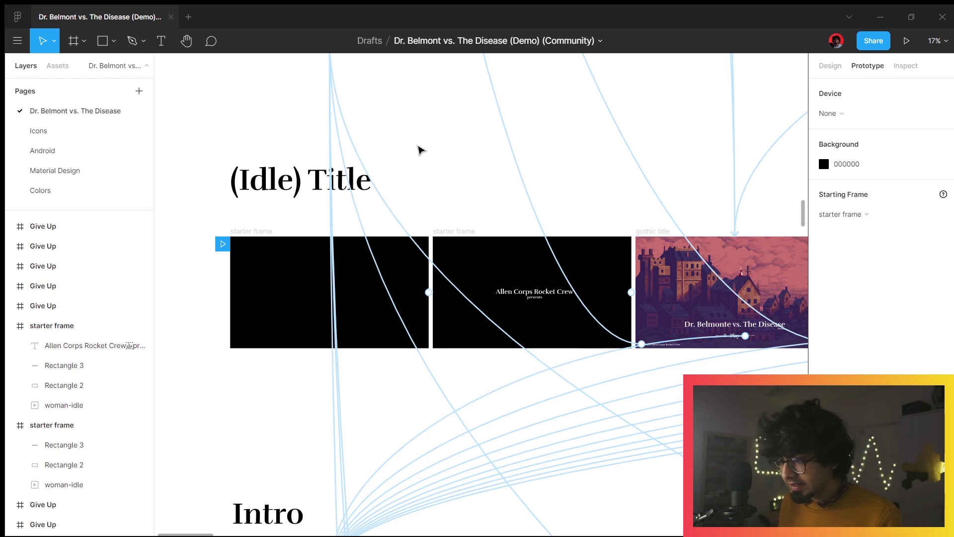
scroll(433, 298, up, 10)
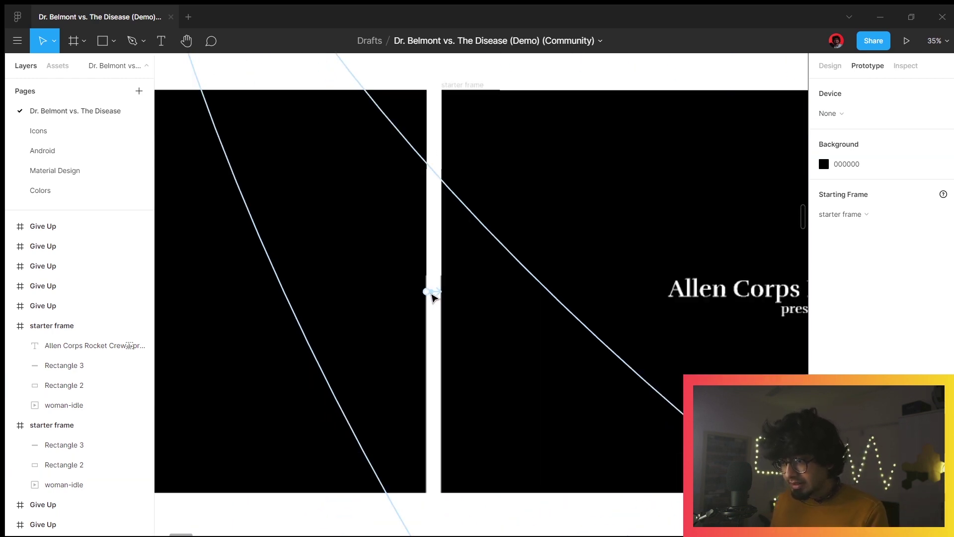
click(440, 288)
Pan and zoom over to the gothic title frames, title 4 through title 7
scroll(441, 290, down, 10)
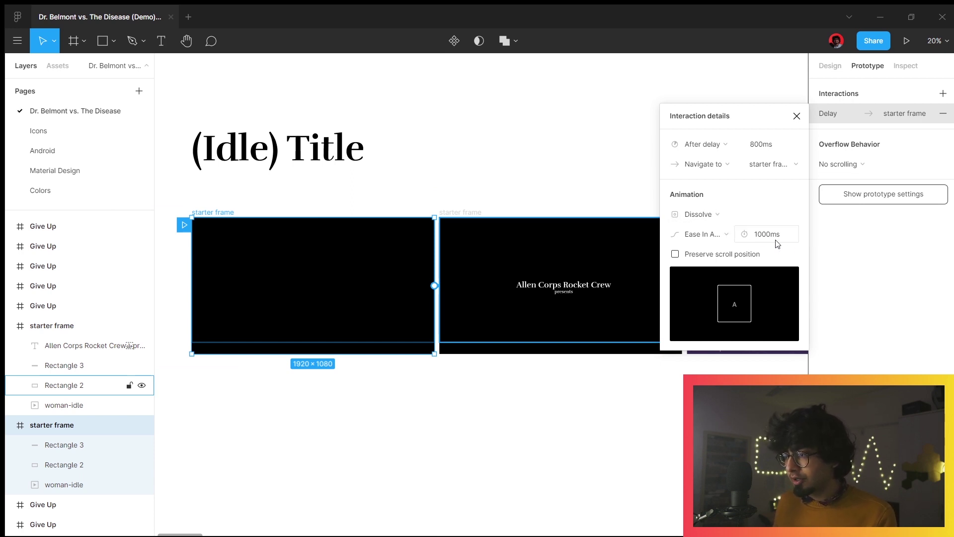
scroll(537, 252, down, 3)
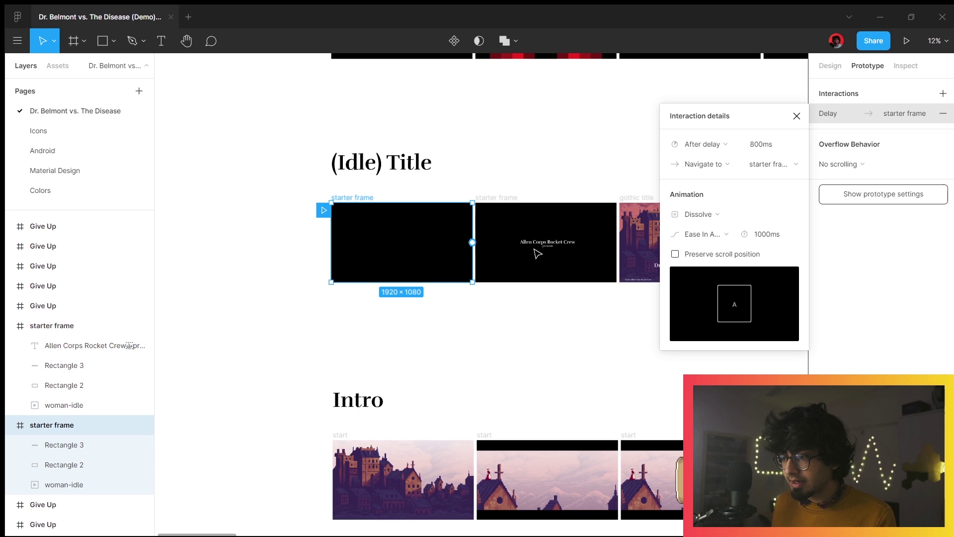
scroll(562, 251, up, 5)
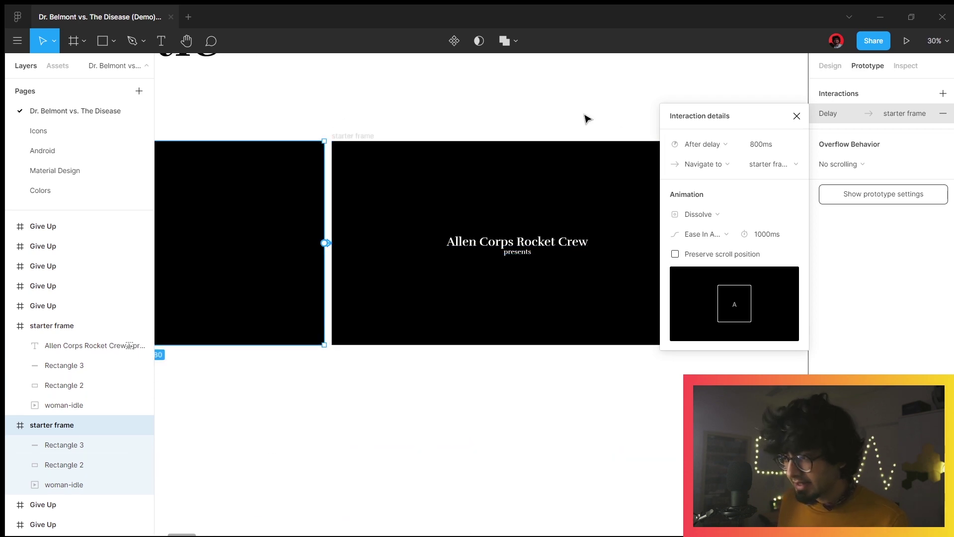
scroll(586, 118, down, 3)
drag(592, 106, 281, 198)
scroll(439, 183, down, 5)
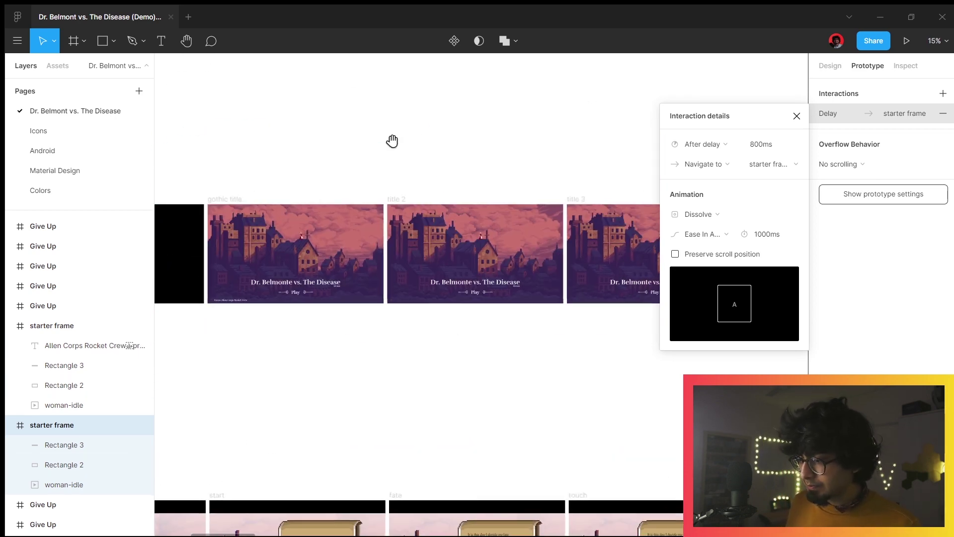
scroll(487, 244, down, 2)
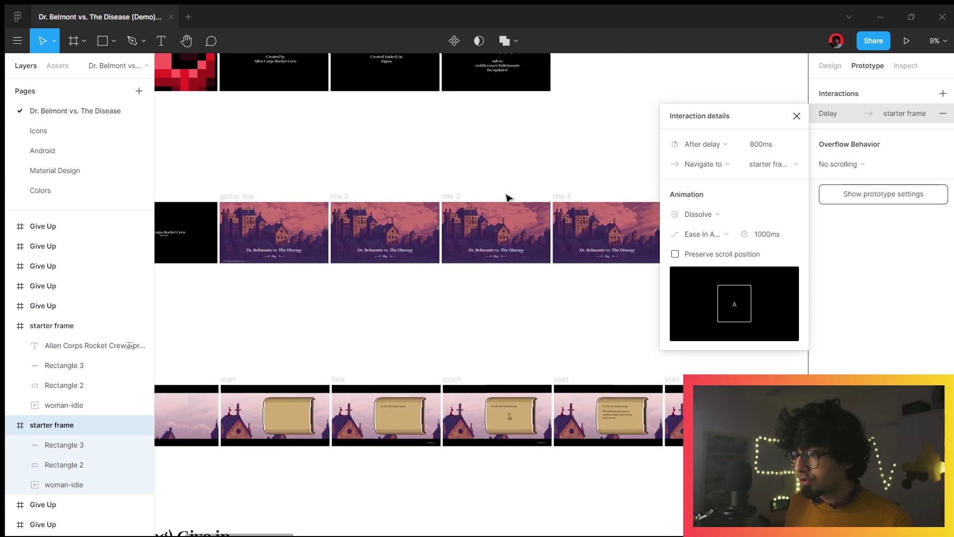
drag(512, 160, 184, 187)
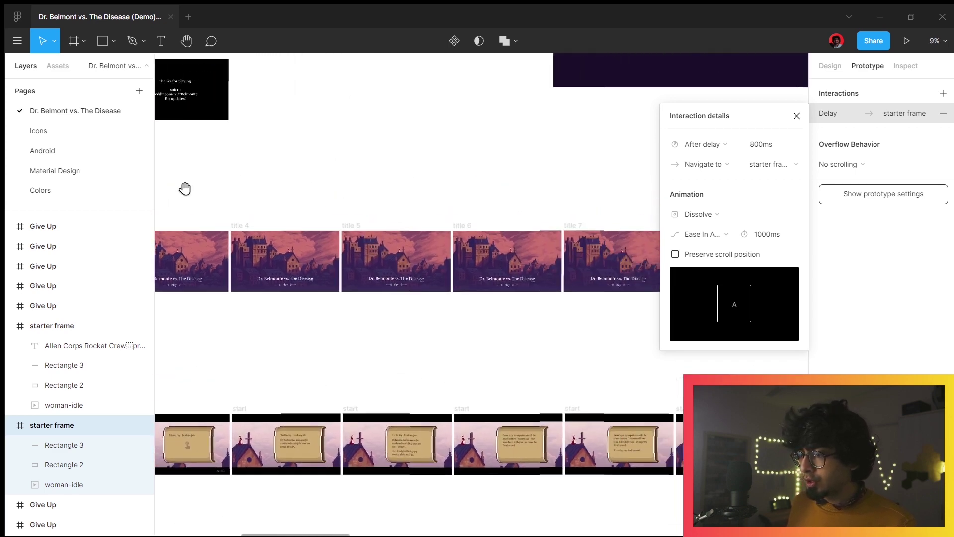
scroll(519, 235, up, 1)
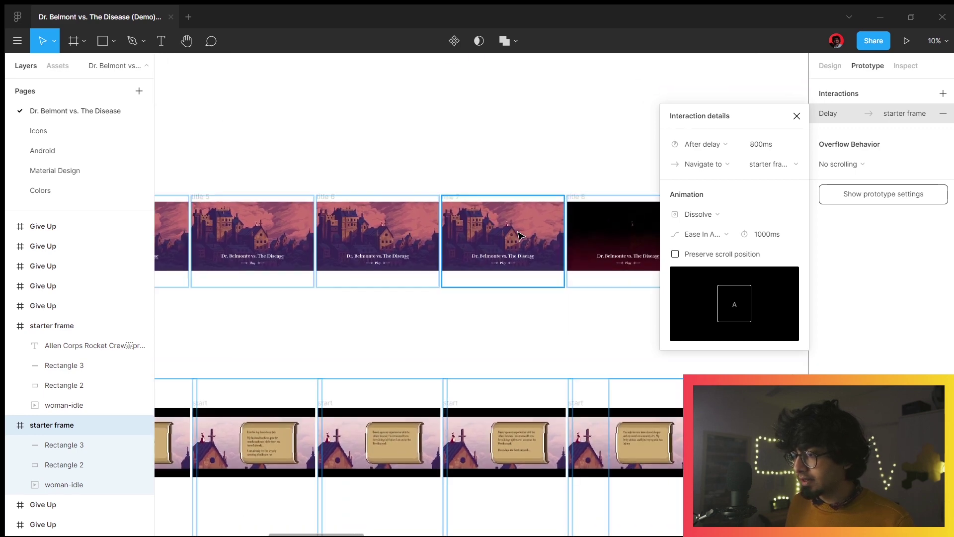
scroll(519, 235, up, 5)
scroll(324, 201, down, 2)
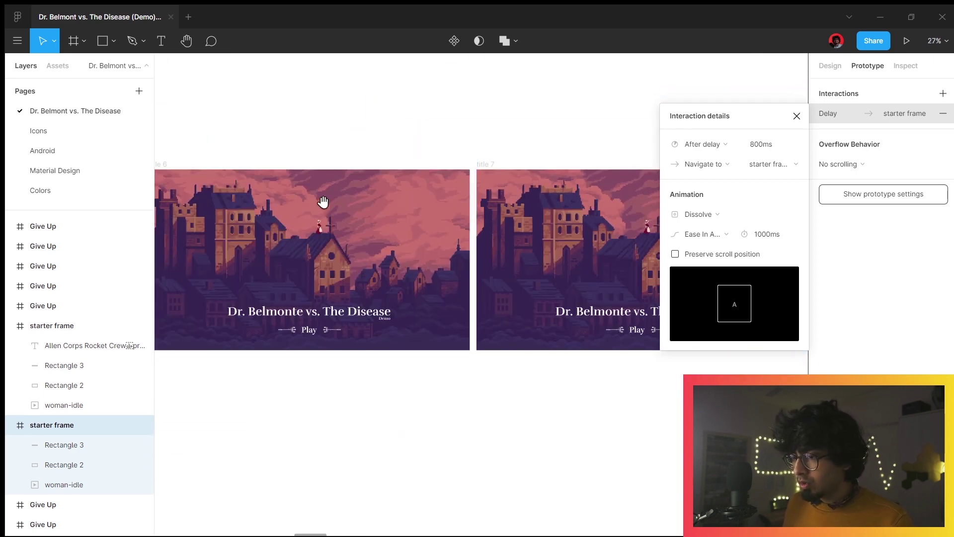
scroll(323, 201, up, 5)
Select the woman-idle sprite, view its 78 × 97 GIF fill, then deselect it
click(332, 240)
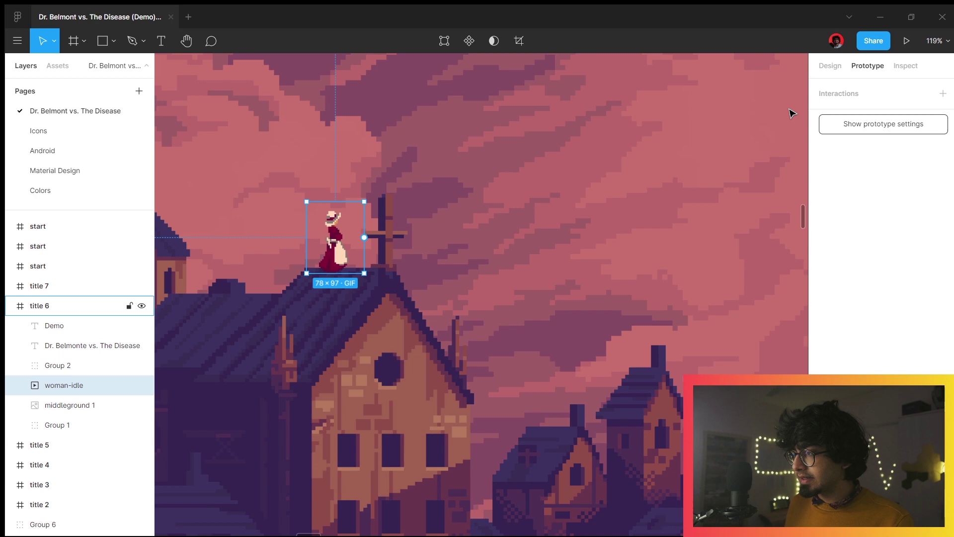
click(827, 65)
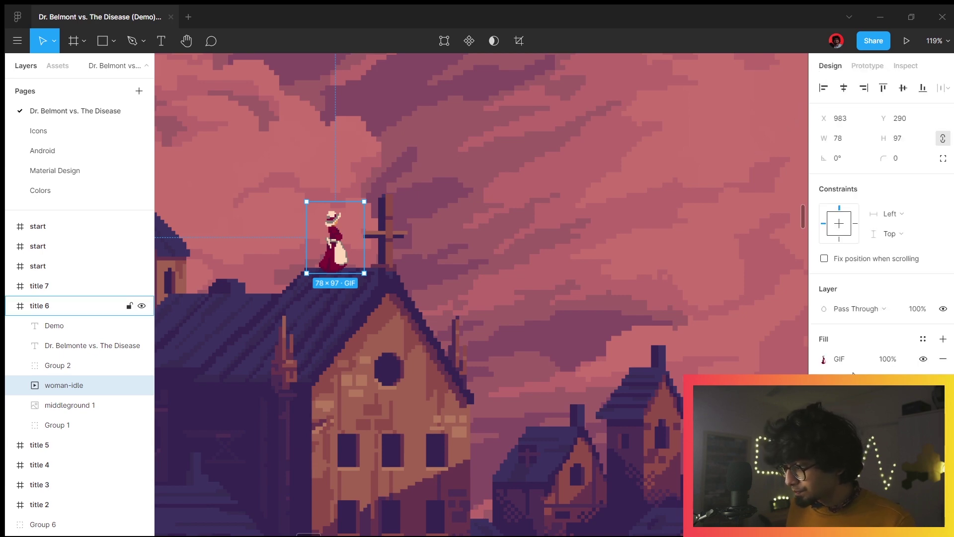
scroll(236, 197, down, 8)
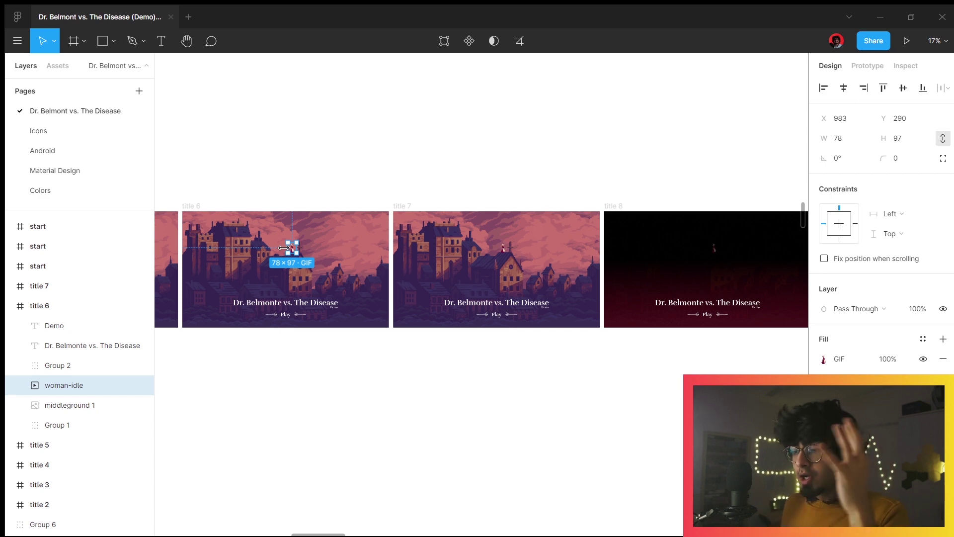
click(366, 400)
scroll(547, 394, down, 5)
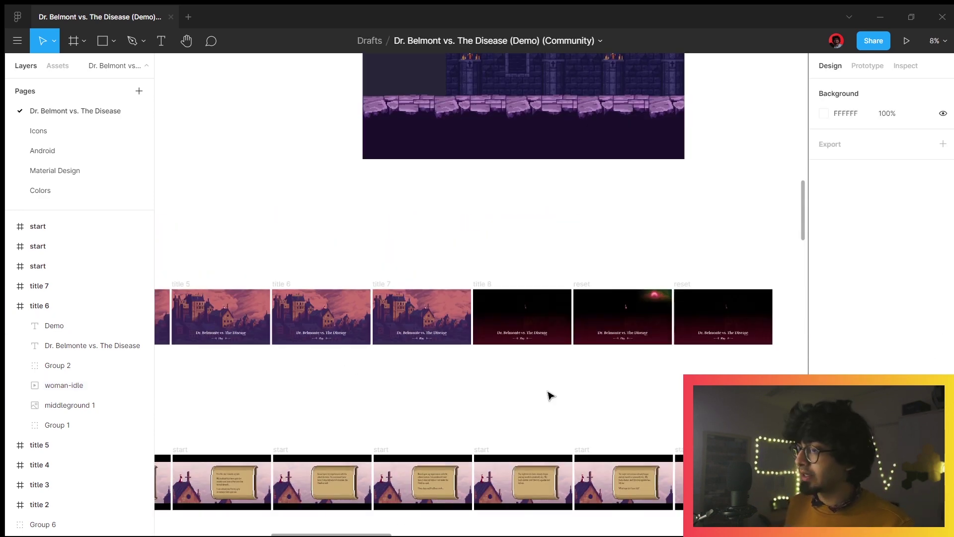
scroll(554, 379, right, 4)
scroll(566, 298, up, 6)
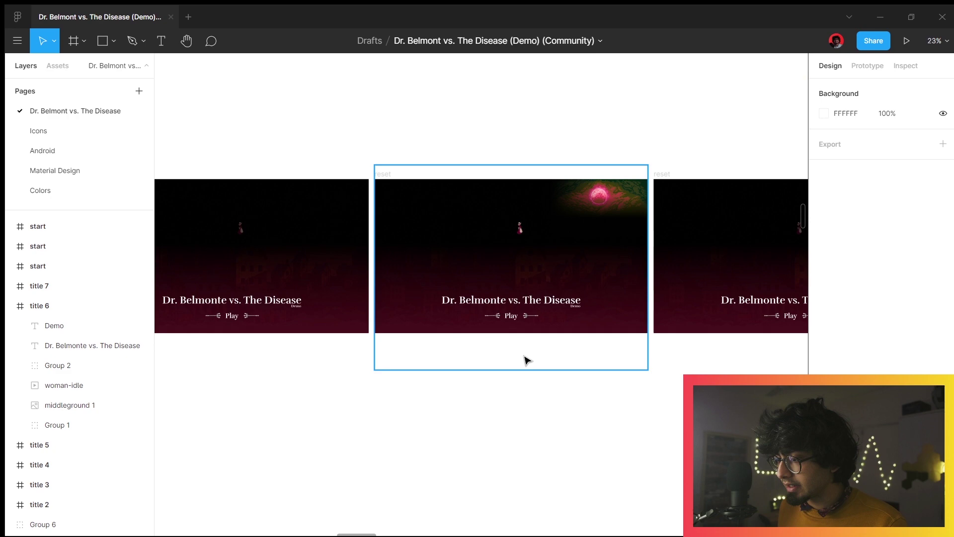
scroll(488, 418, up, 5)
scroll(418, 322, down, 3)
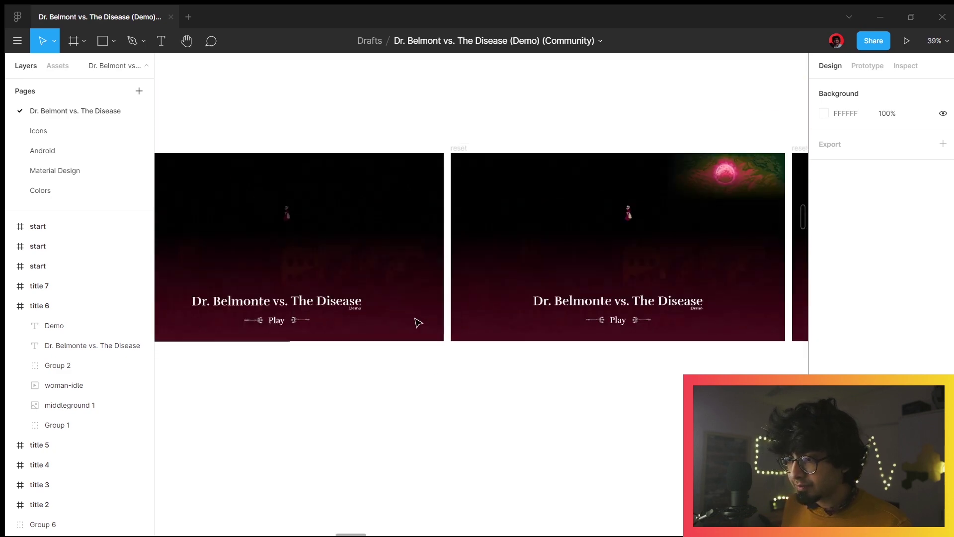
scroll(366, 422, up, 1)
scroll(247, 405, right, 4)
scroll(262, 399, down, 1)
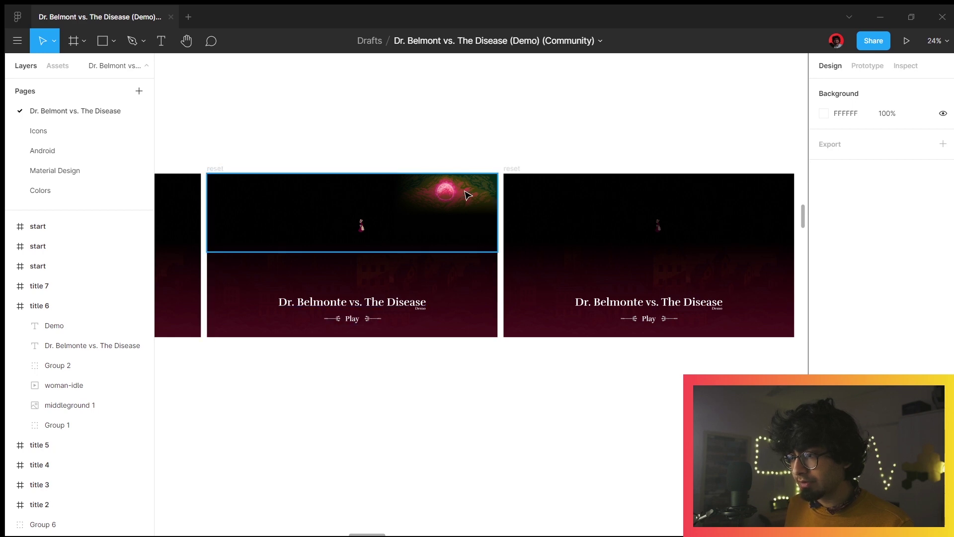
scroll(451, 196, up, 10)
scroll(454, 228, down, 8)
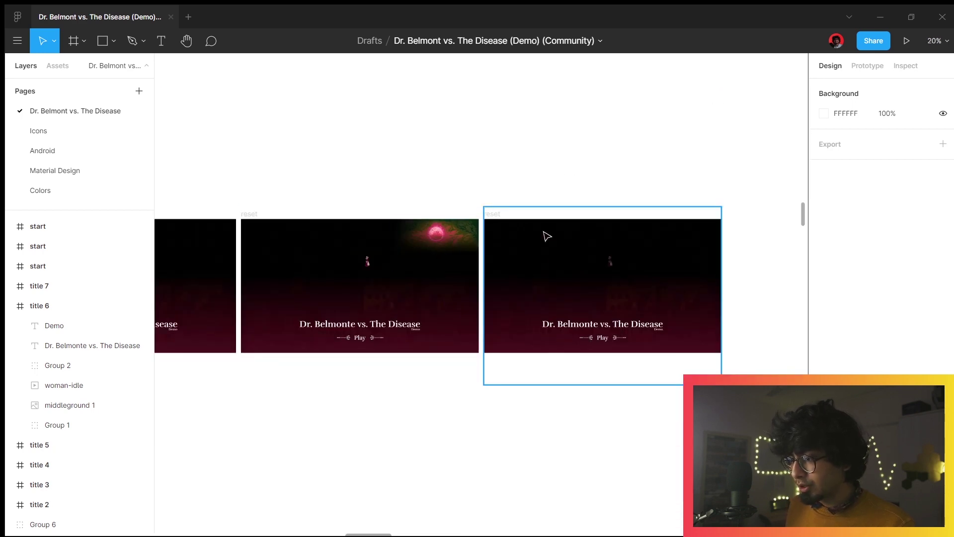
scroll(486, 242, down, 3)
scroll(486, 242, down, 5)
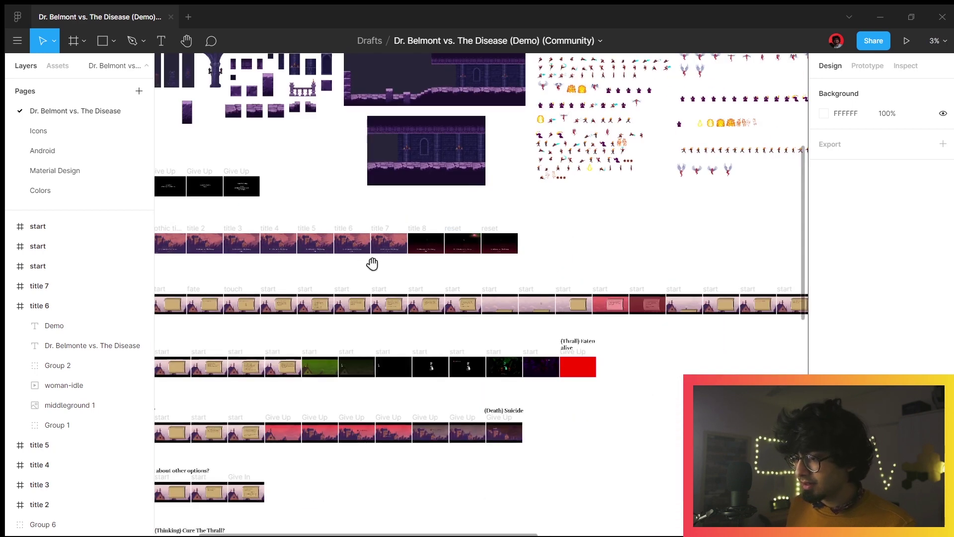
scroll(283, 269, left, 5)
scroll(443, 263, up, 5)
scroll(444, 264, up, 3)
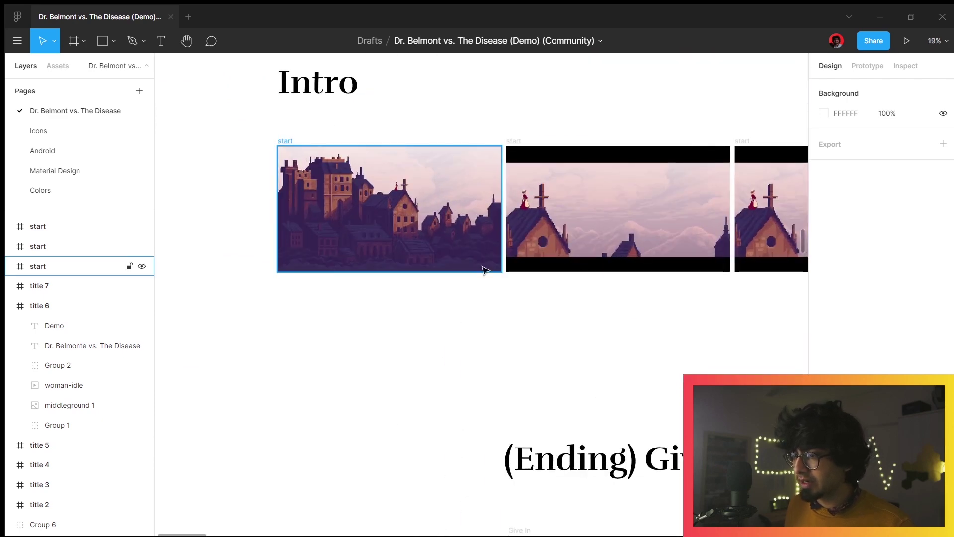
scroll(539, 313, up, 2)
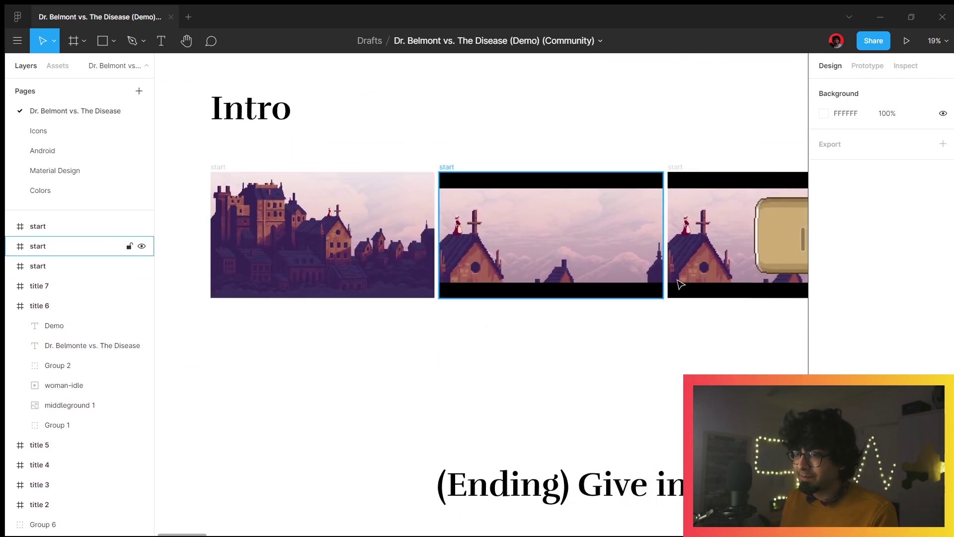
scroll(691, 279, down, 2)
scroll(331, 247, right, 3)
Select the first Intro frame and open its delayed transition details in the Prototype panel
click(331, 247)
scroll(416, 234, up, 5)
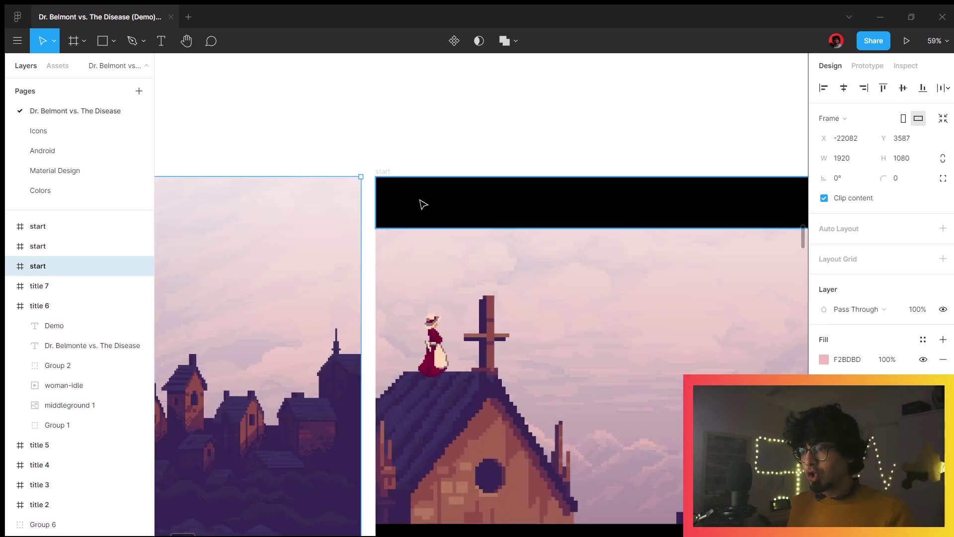
click(867, 65)
scroll(372, 361, down, 1)
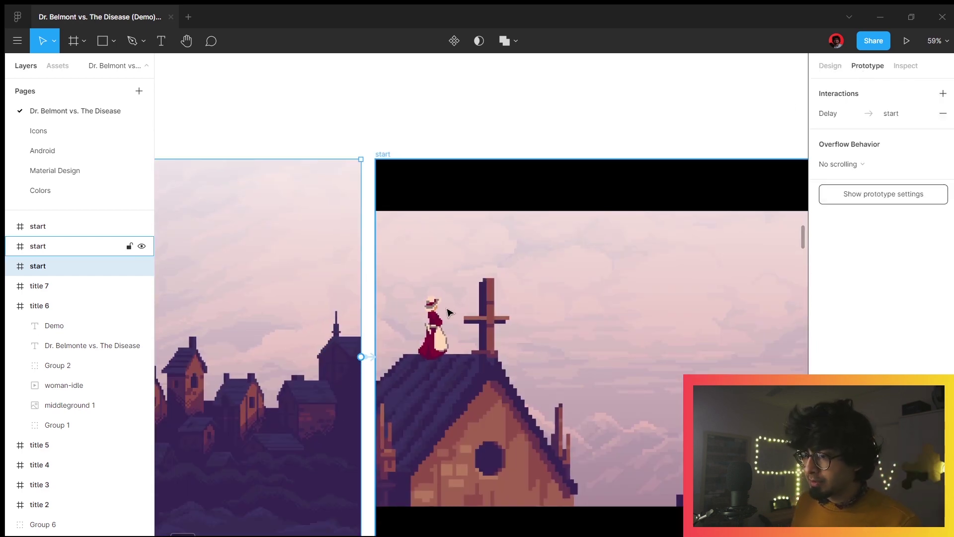
click(372, 357)
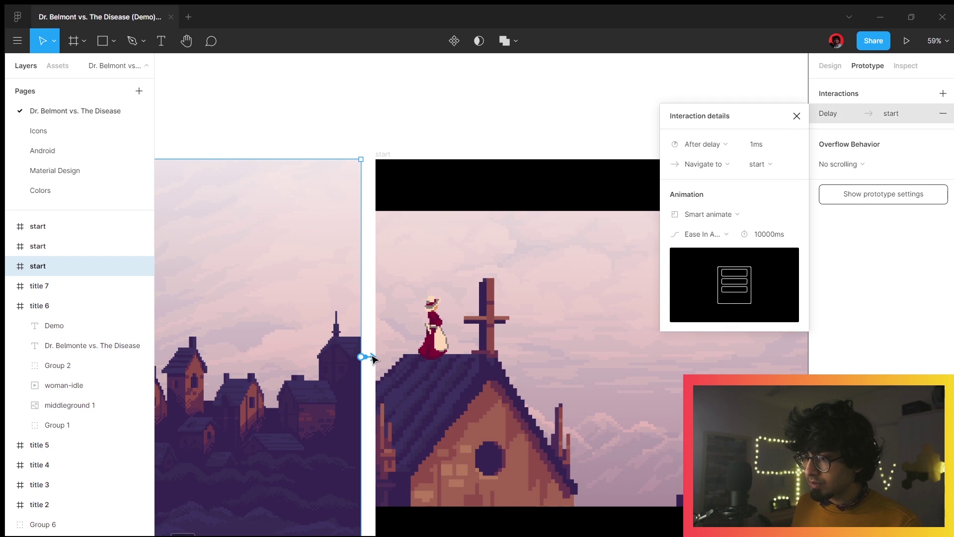
Close the Interaction details popup for the transition
scroll(368, 358, down, 5)
scroll(418, 169, down, 2)
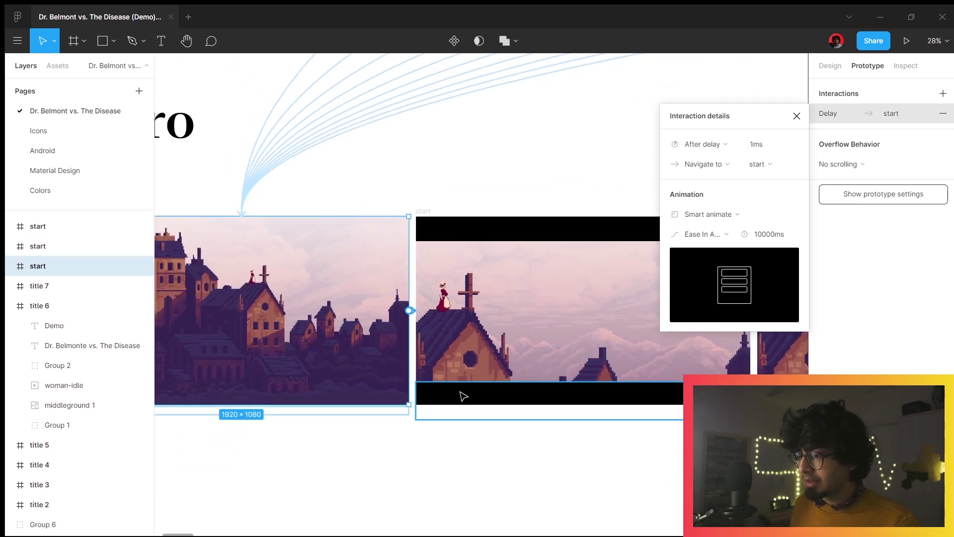
click(479, 235)
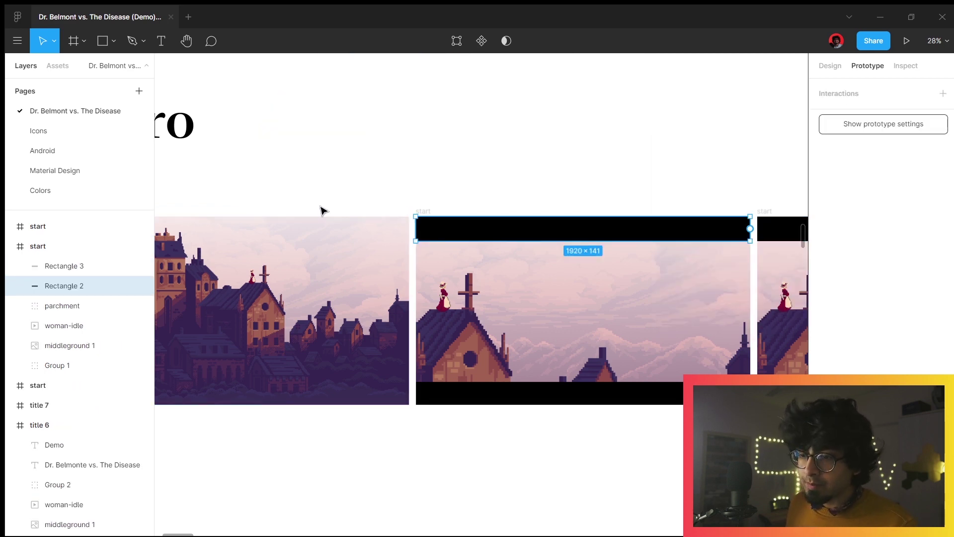
Expand the third 'start' frame's layers and select each Rectangle 2 black bar
drag(341, 146, 421, 151)
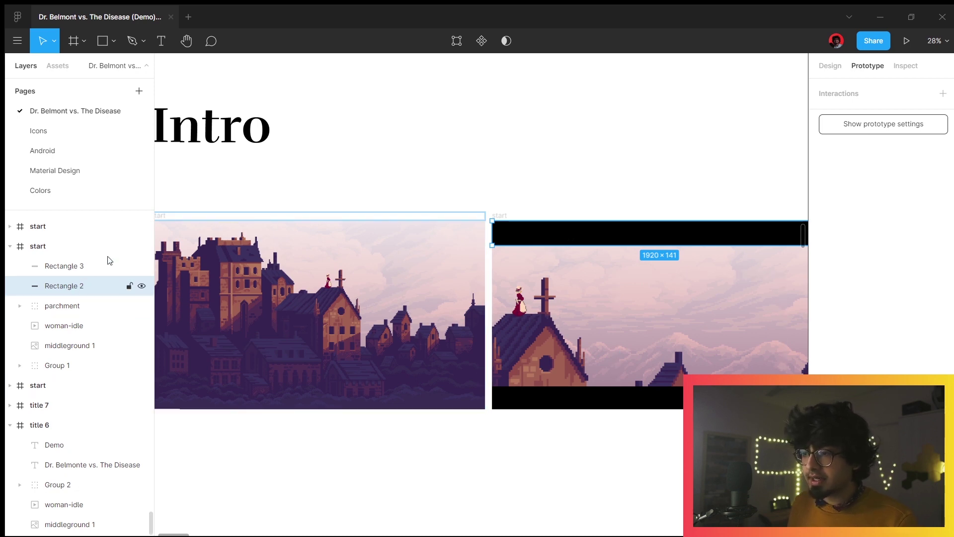
scroll(371, 149, left, 5)
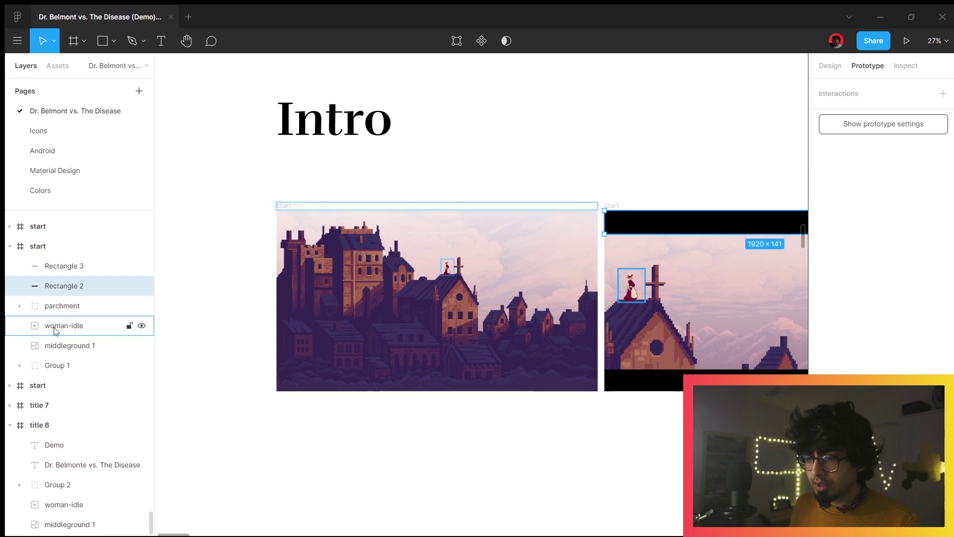
click(10, 386)
scroll(69, 387, down, 1)
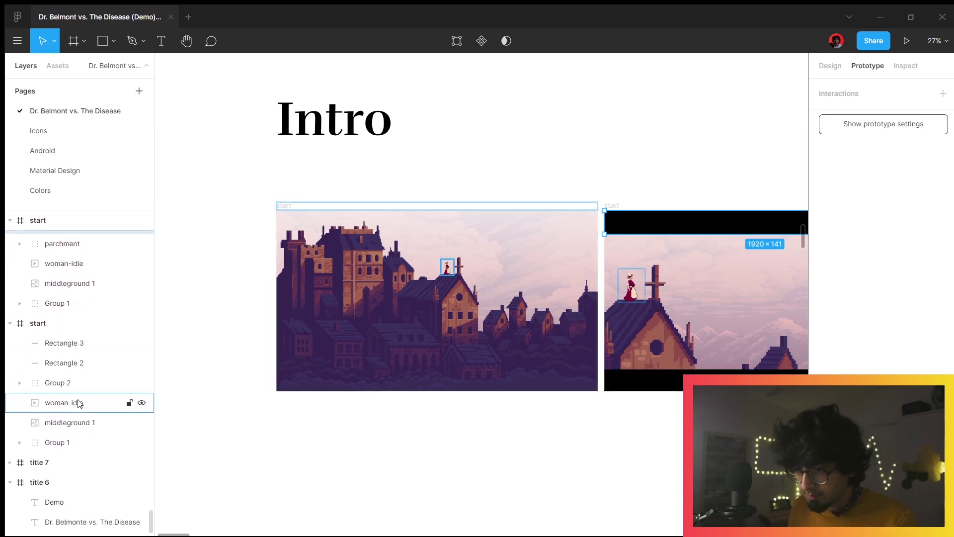
scroll(74, 387, up, 2)
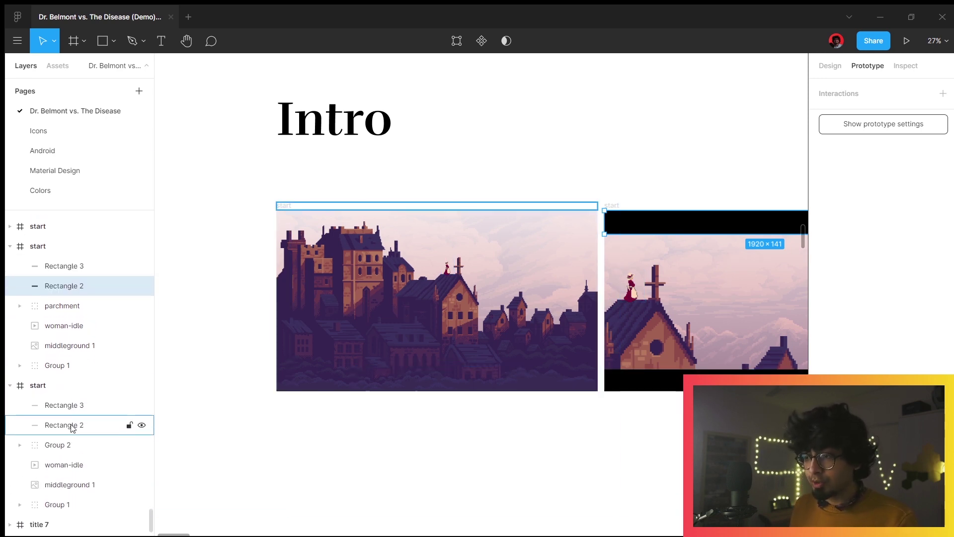
click(73, 428)
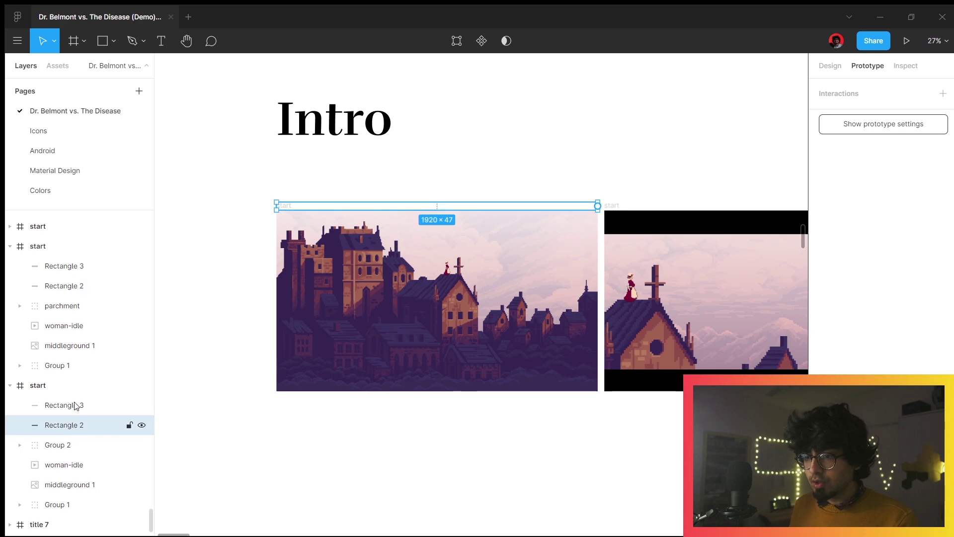
click(84, 286)
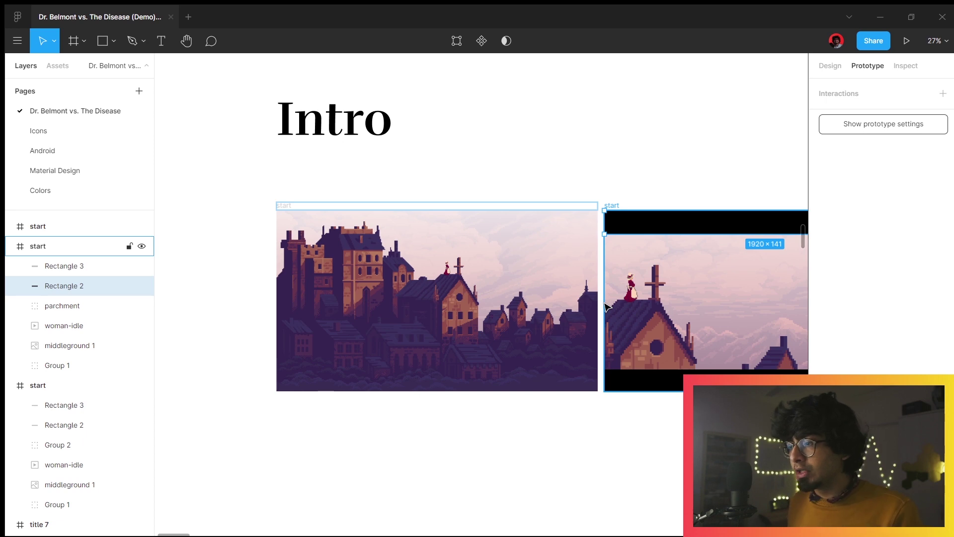
Pan and zoom along the Intro row toward the fate and touch parchment screens
drag(604, 174, 525, 151)
scroll(527, 151, down, 5)
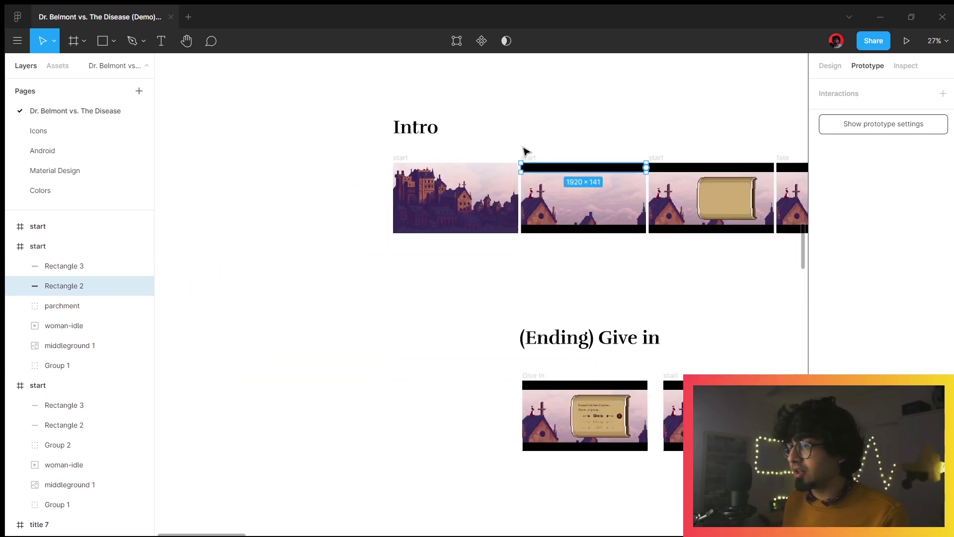
drag(617, 144, 444, 178)
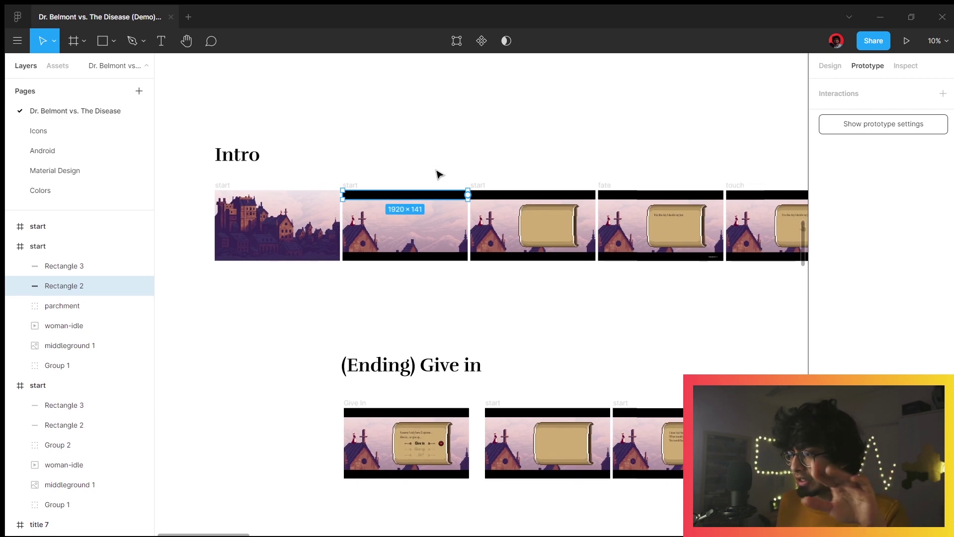
scroll(651, 234, up, 5)
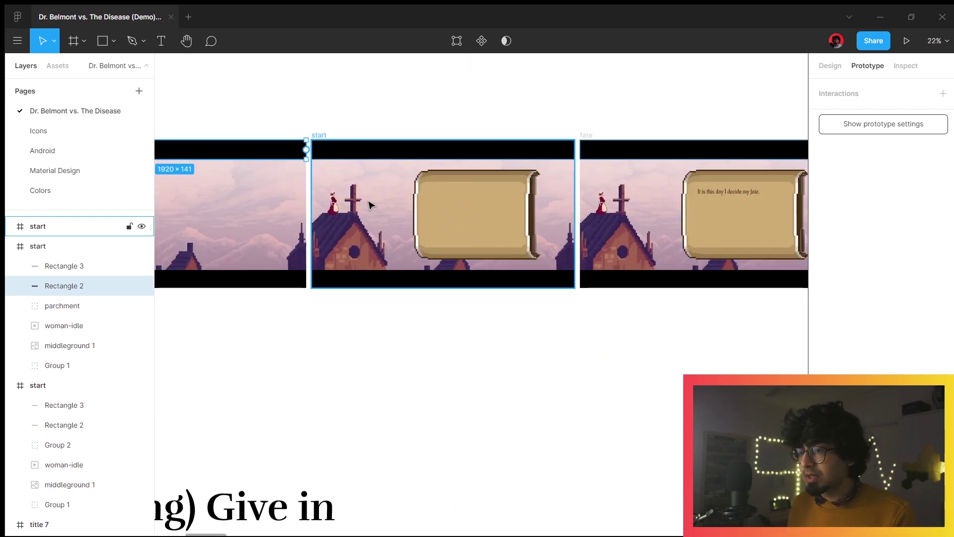
drag(598, 298, 530, 315)
scroll(442, 309, down, 2)
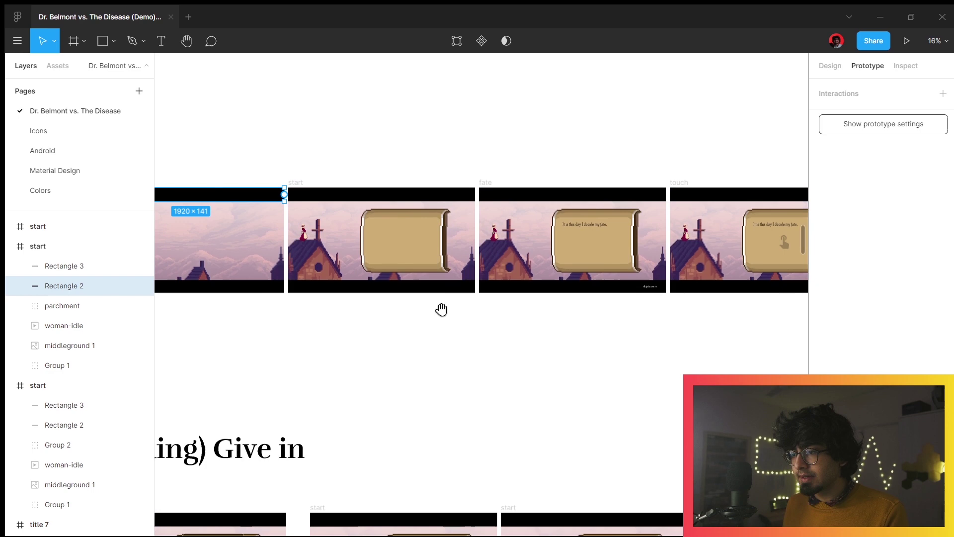
Inspect the start frames' parchment group and Rectangle 2 bars, then deselect everything
drag(442, 309, 604, 299)
click(566, 231)
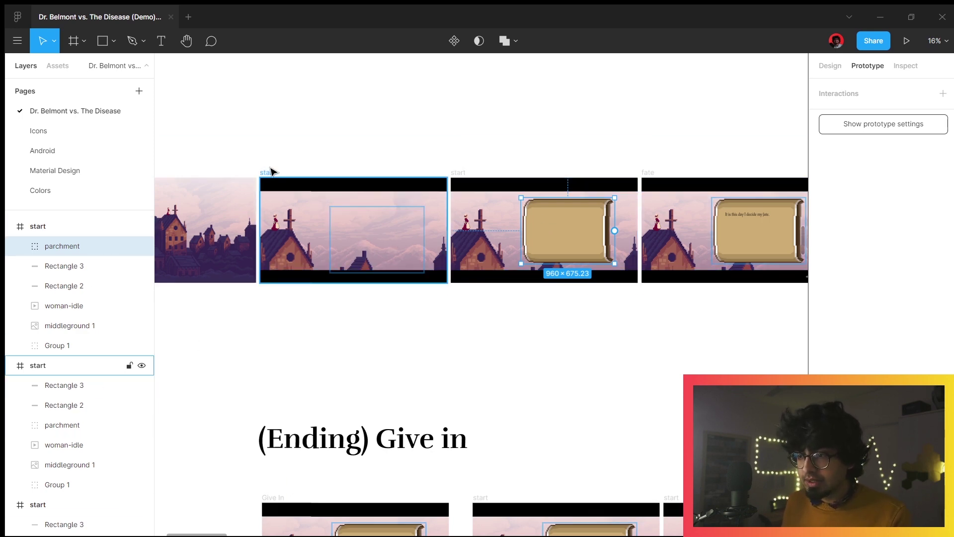
click(269, 182)
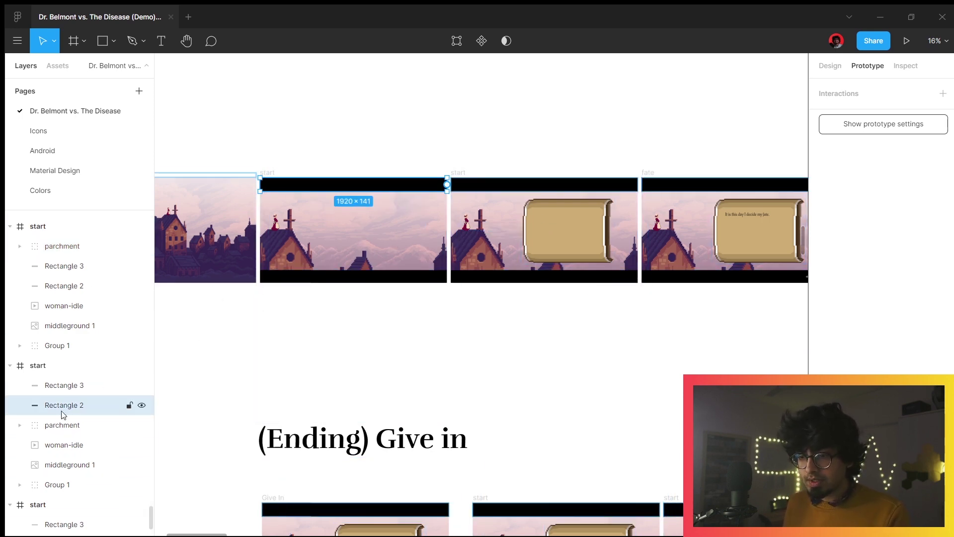
click(69, 431)
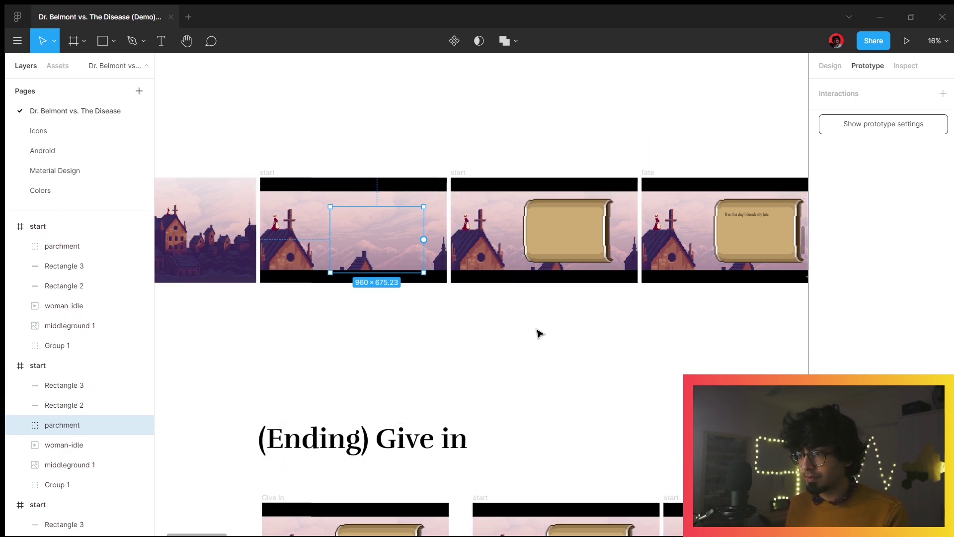
click(584, 320)
scroll(584, 320, down, 5)
scroll(433, 309, up, 5)
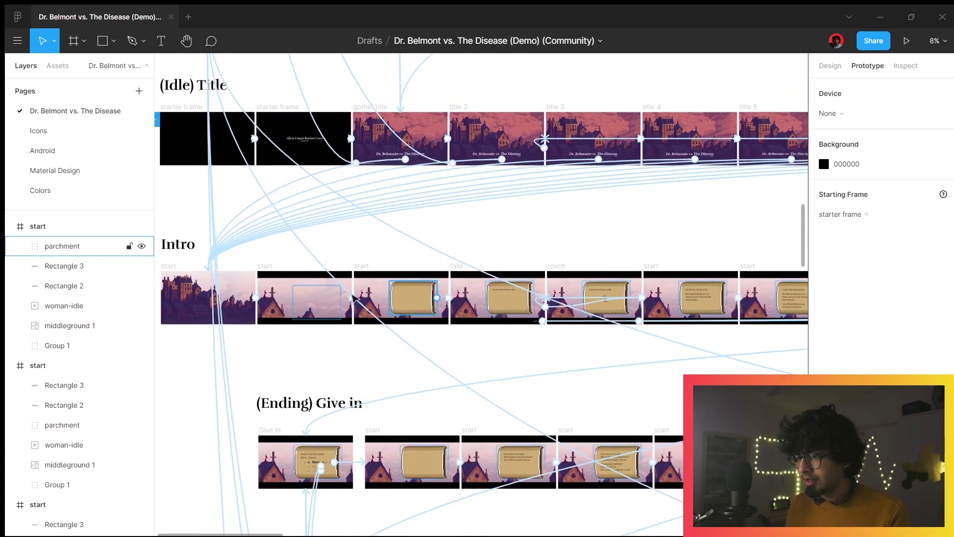
scroll(434, 309, up, 4)
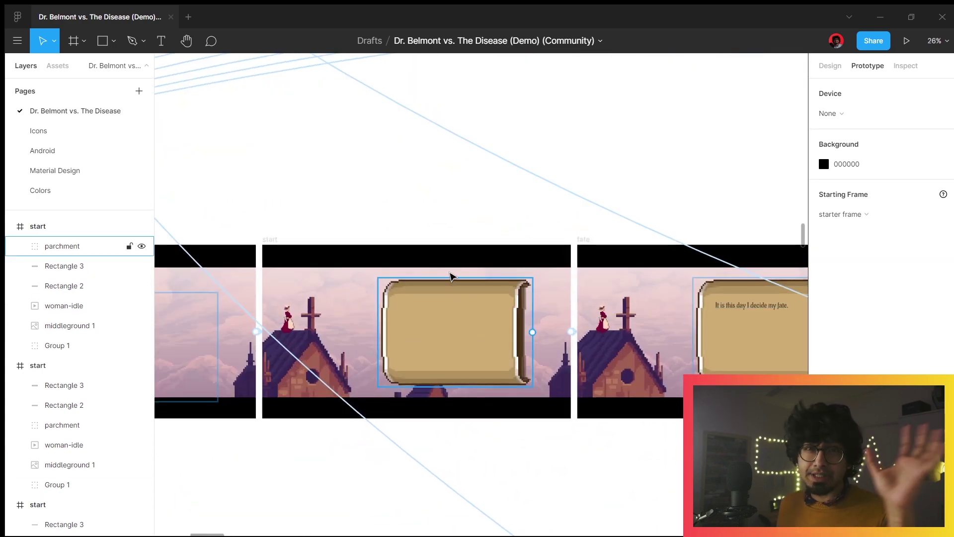
scroll(441, 250, down, 2)
scroll(441, 250, down, 3)
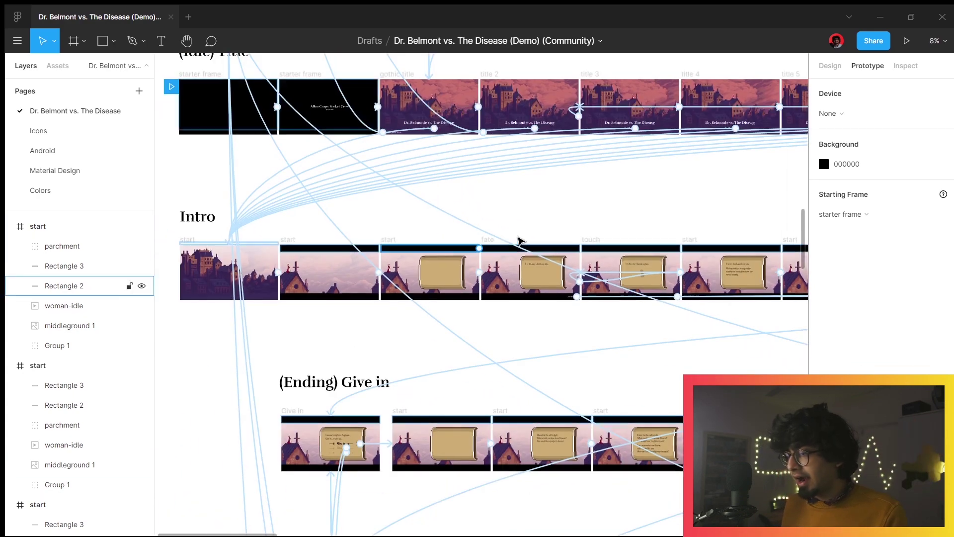
scroll(660, 236, up, 4)
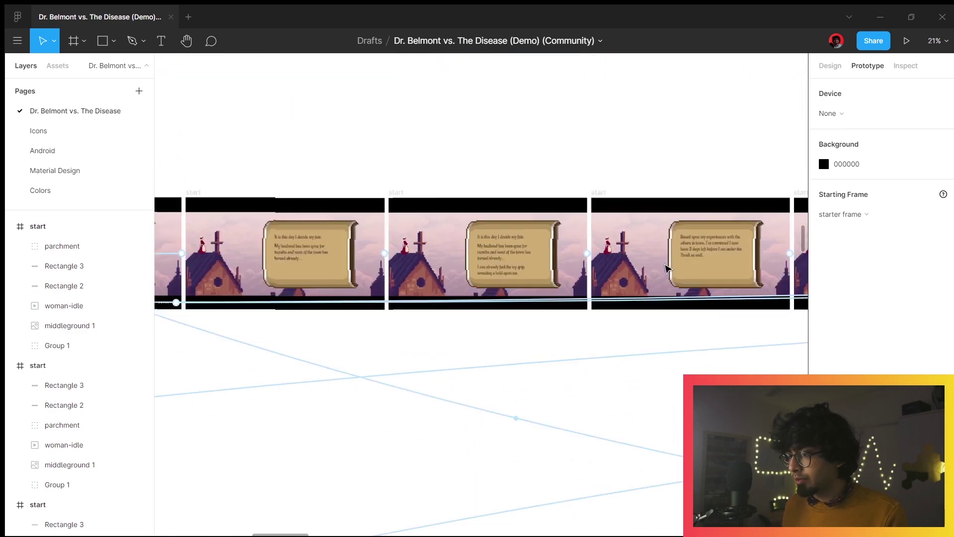
scroll(660, 235, down, 2)
scroll(384, 270, left, 1)
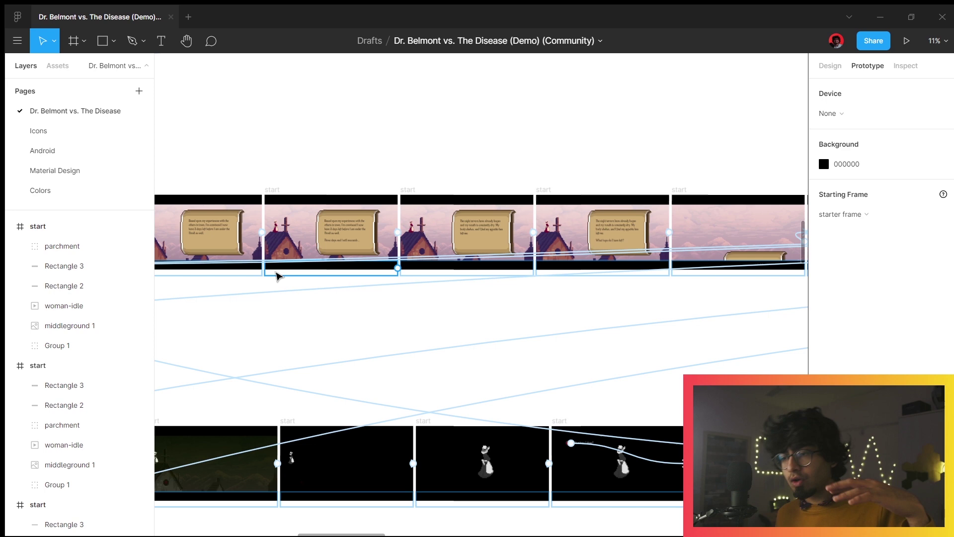
click(284, 230)
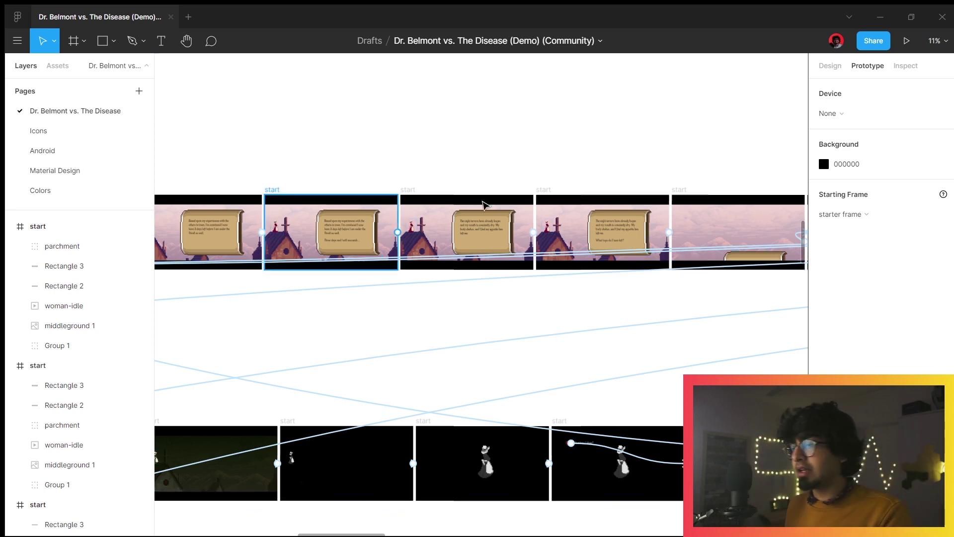
drag(675, 279, 294, 234)
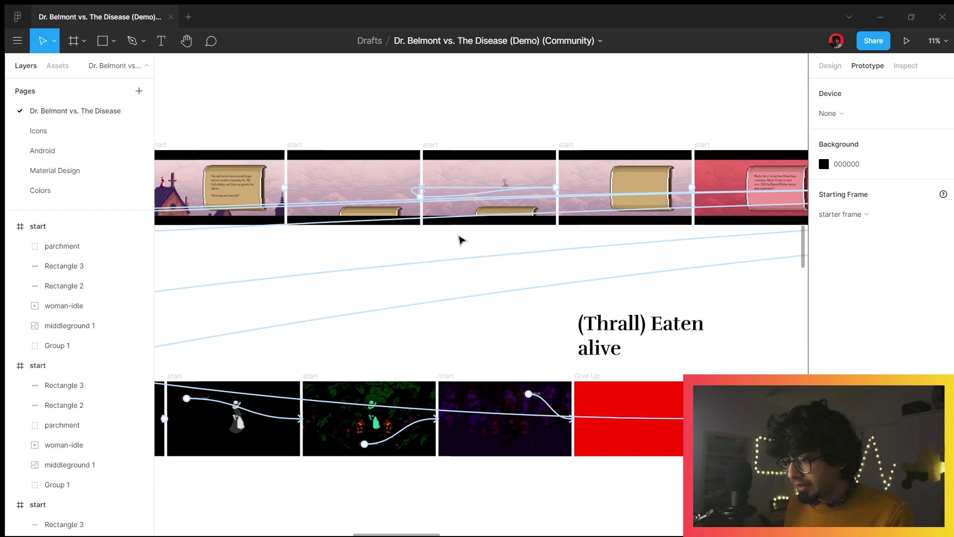
scroll(402, 244, down, 5)
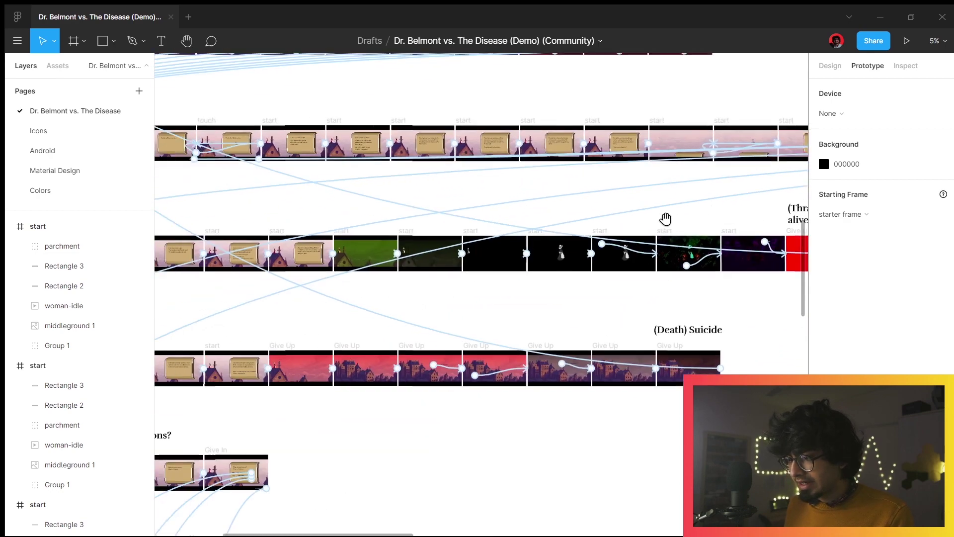
scroll(293, 238, left, 2)
ctrl+scroll(577, 238, up, 10)
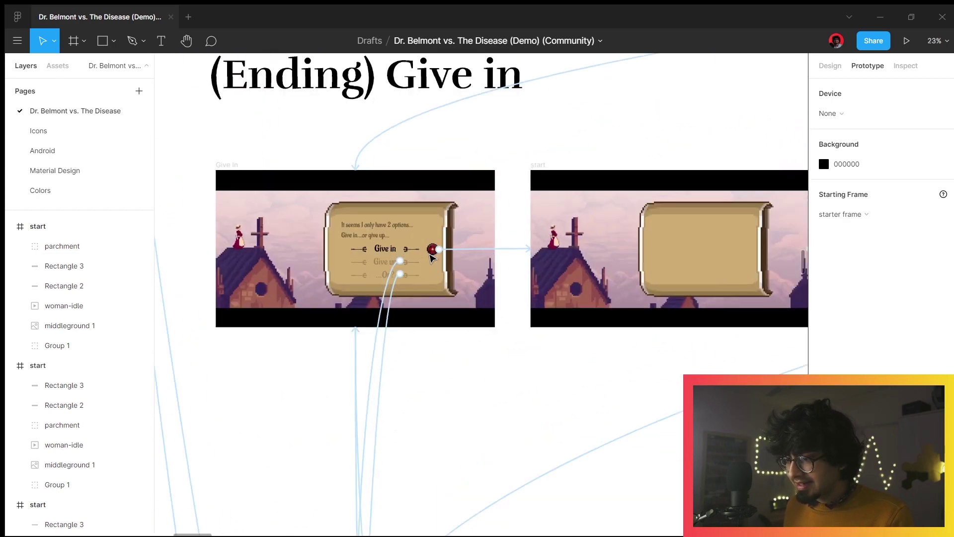
ctrl+scroll(431, 254, up, 2)
ctrl+scroll(430, 254, down, 4)
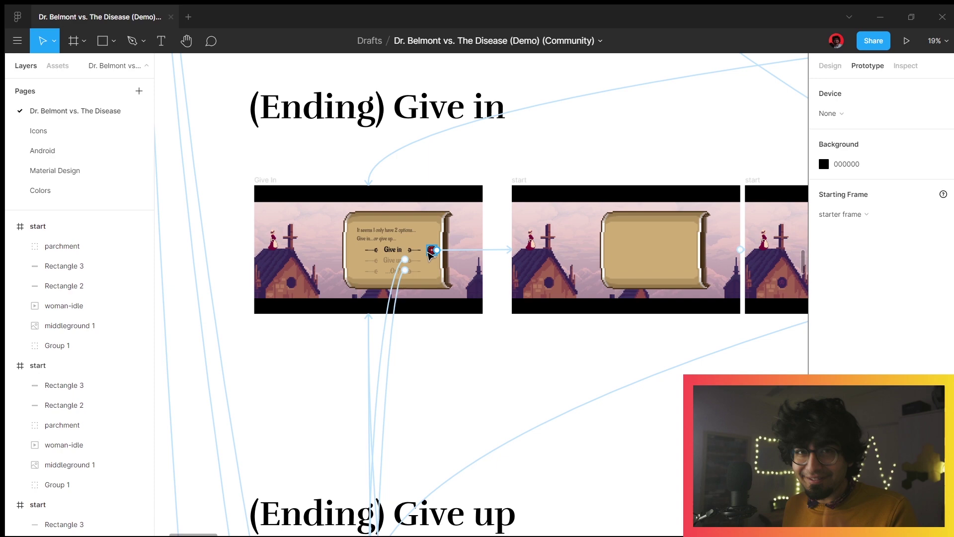
ctrl+scroll(424, 247, down, 3)
scroll(477, 283, up, 3)
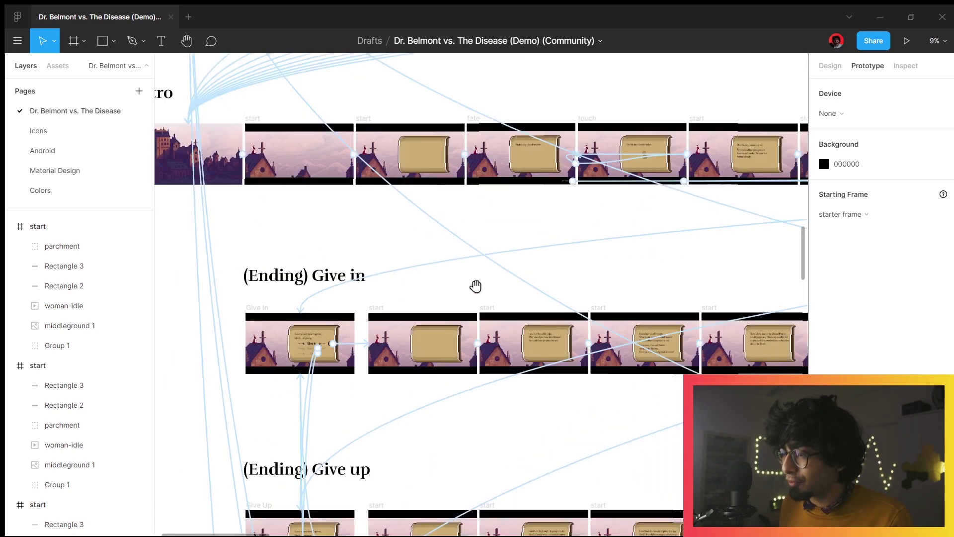
drag(469, 279, 662, 165)
ctrl+scroll(373, 241, up, 3)
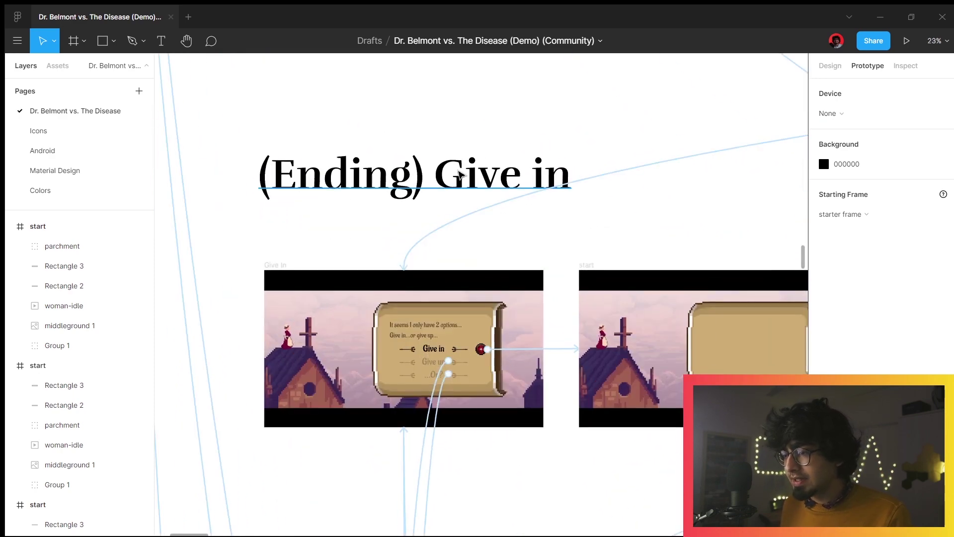
ctrl+scroll(477, 251, down, 2)
ctrl+scroll(453, 297, up, 3)
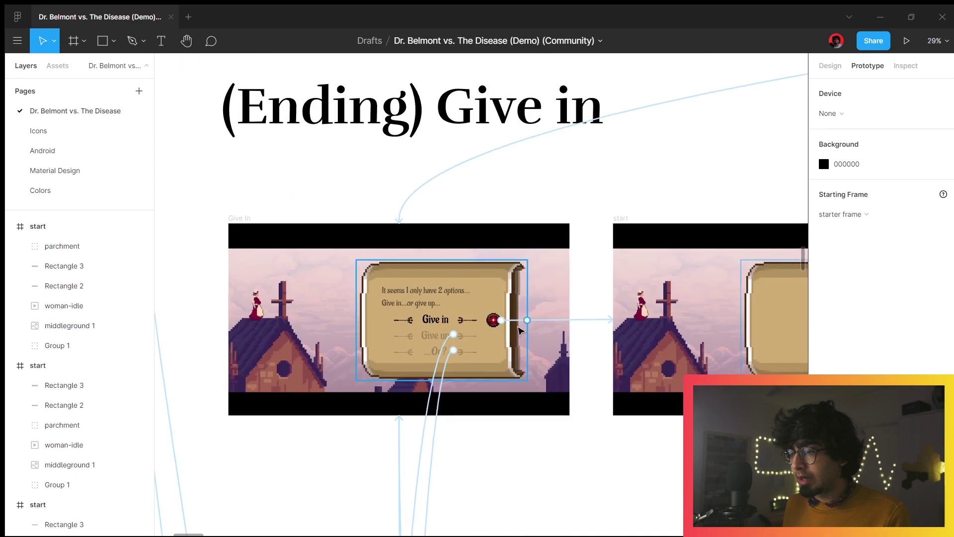
ctrl+scroll(502, 321, down, 6)
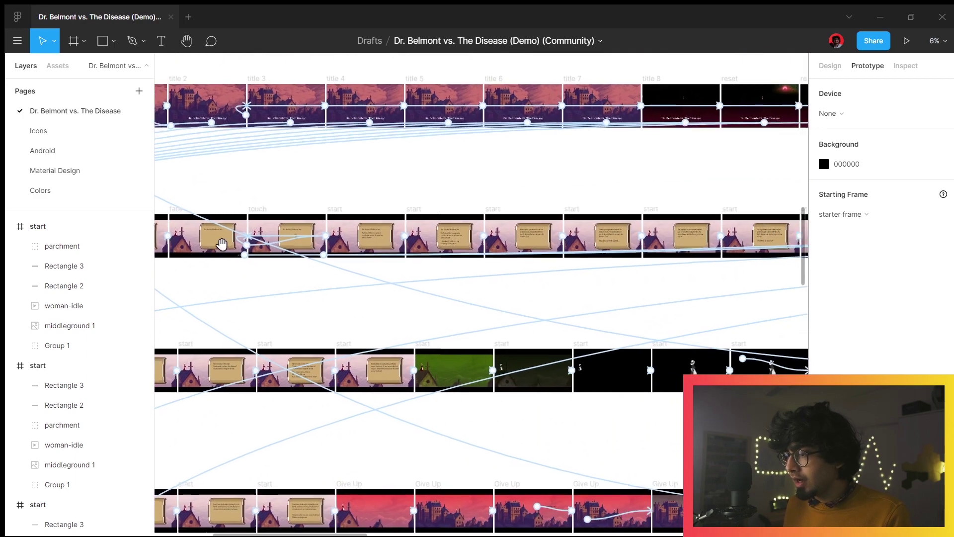
ctrl+scroll(585, 258, up, 2)
ctrl+scroll(423, 247, up, 3)
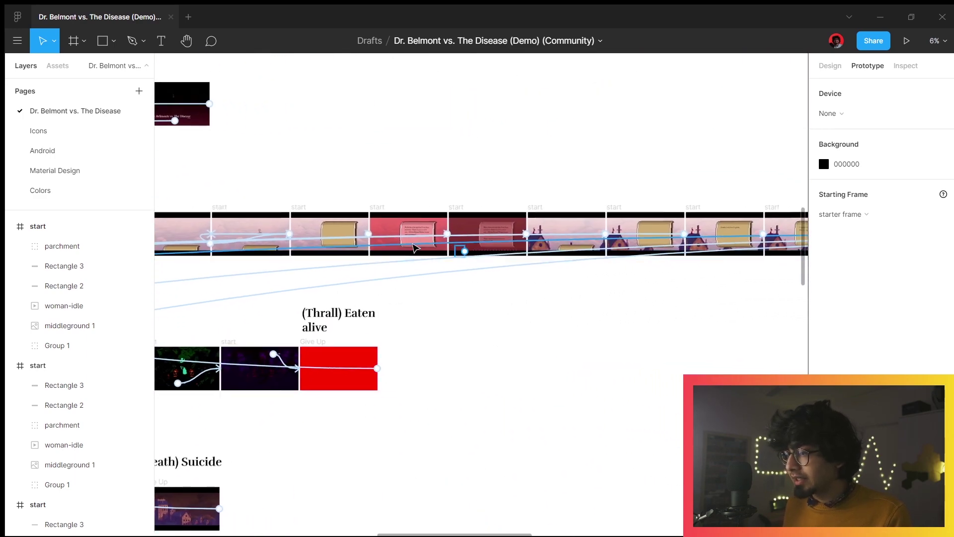
ctrl+scroll(447, 247, down, 4)
drag(650, 324, 347, 326)
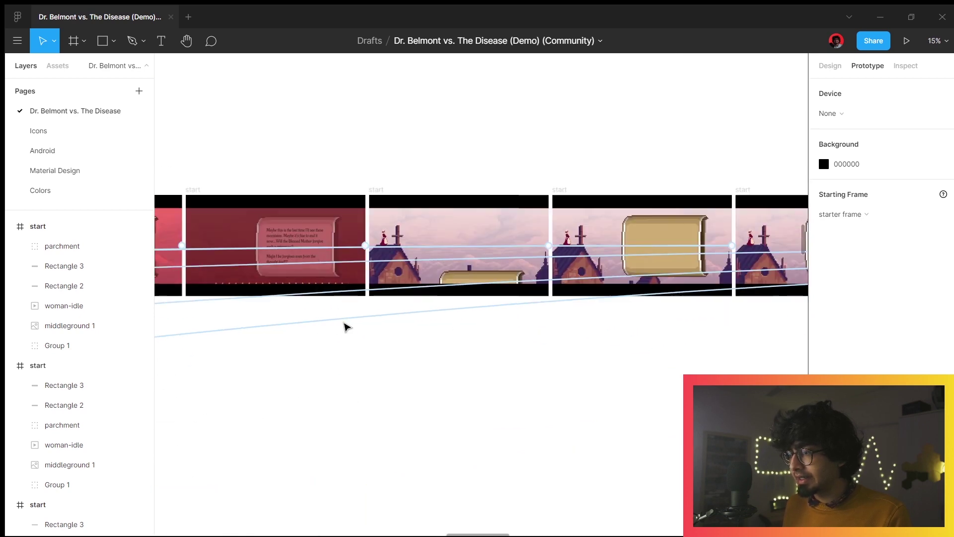
ctrl+scroll(641, 339, down, 2)
drag(641, 339, 209, 340)
ctrl+scroll(532, 271, up, 10)
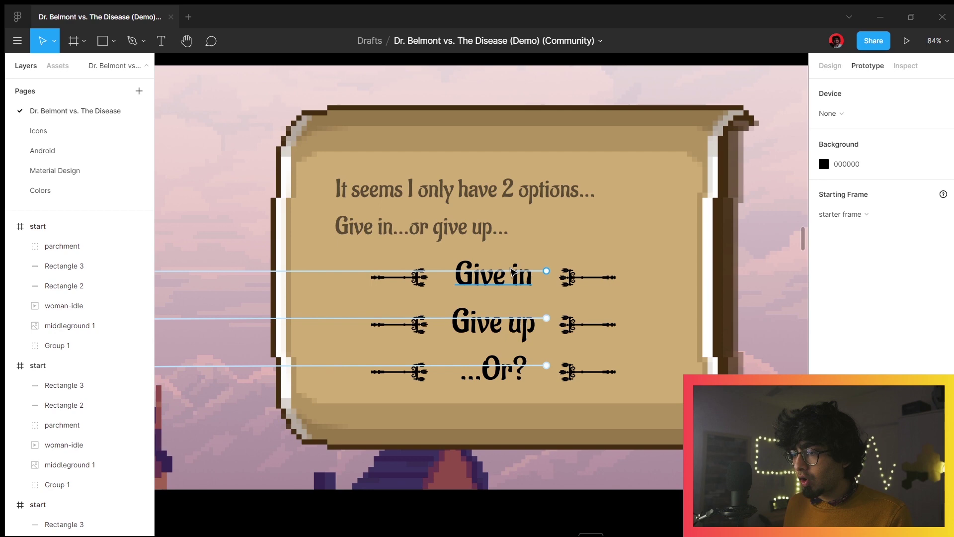
Expand the Give In frame's layers and select the 'Give in' option text
click(496, 279)
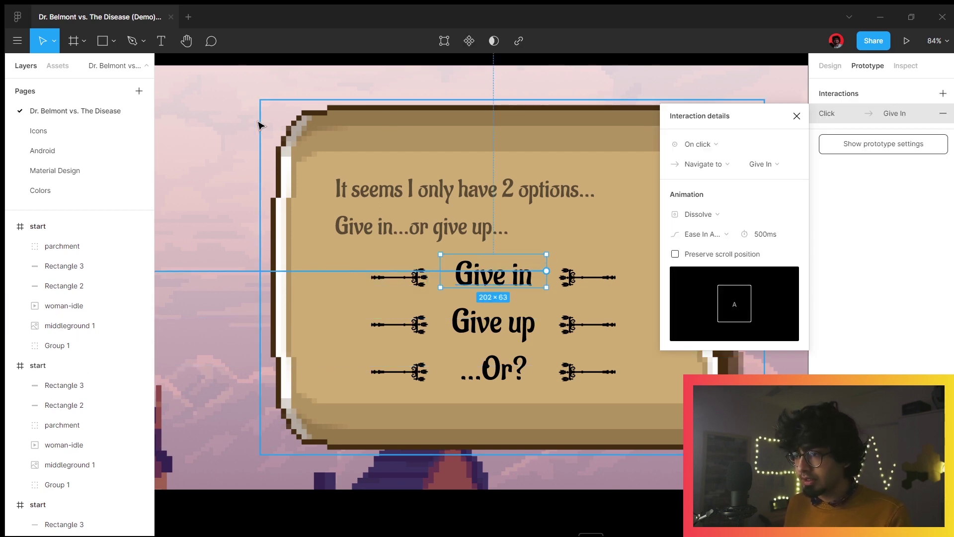
scroll(259, 124, down, 5)
click(195, 139)
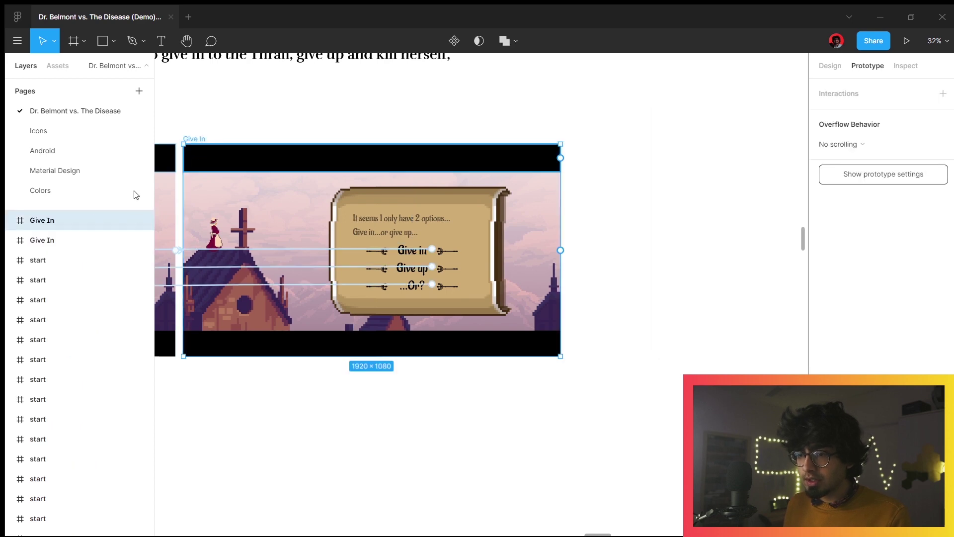
click(11, 222)
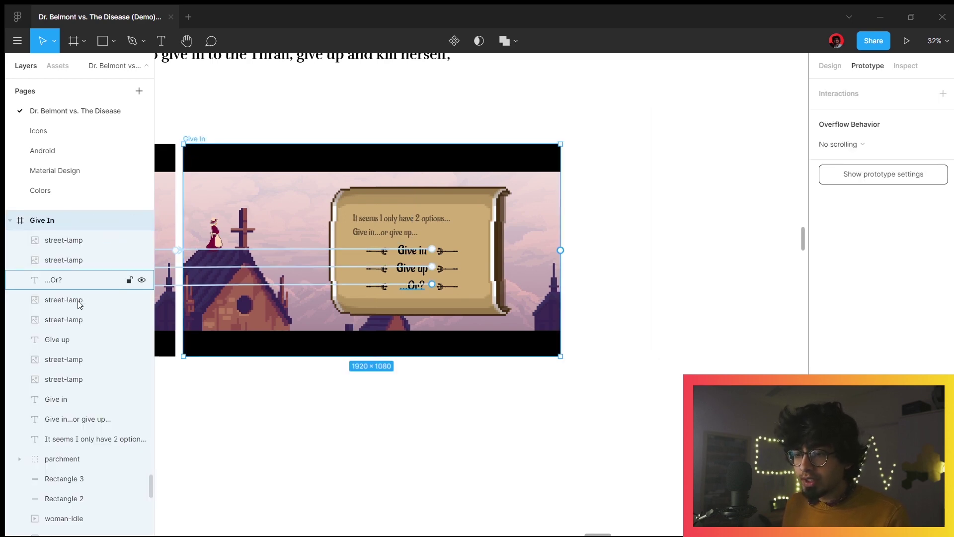
scroll(406, 238, up, 5)
click(418, 254)
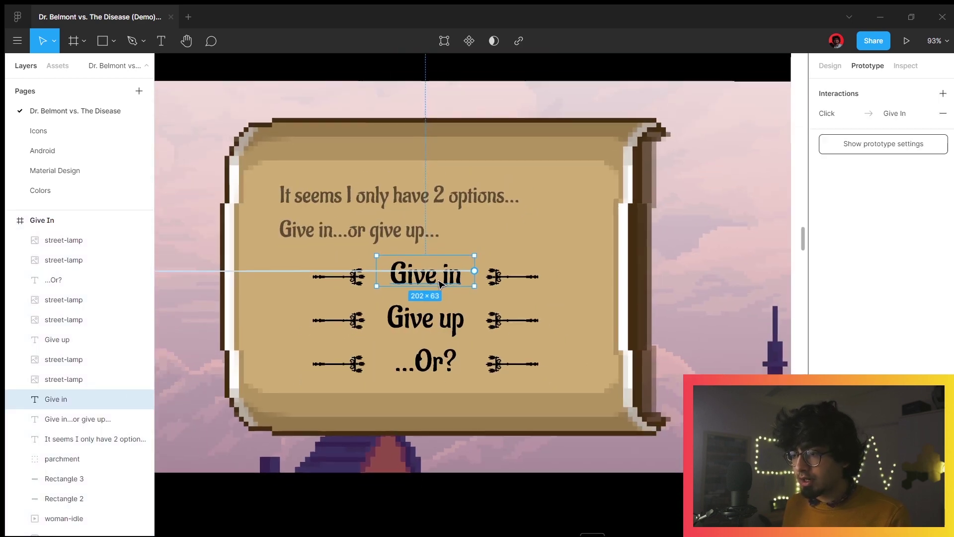
Review its Click interaction: navigate to Give In with a 500ms ease-in-and-out dissolve
scroll(441, 285, down, 3)
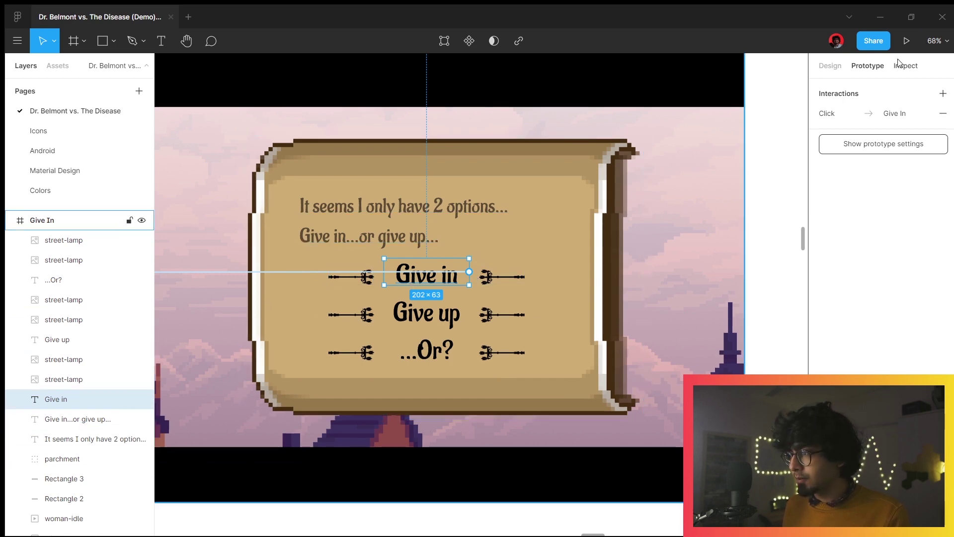
scroll(449, 230, down, 5)
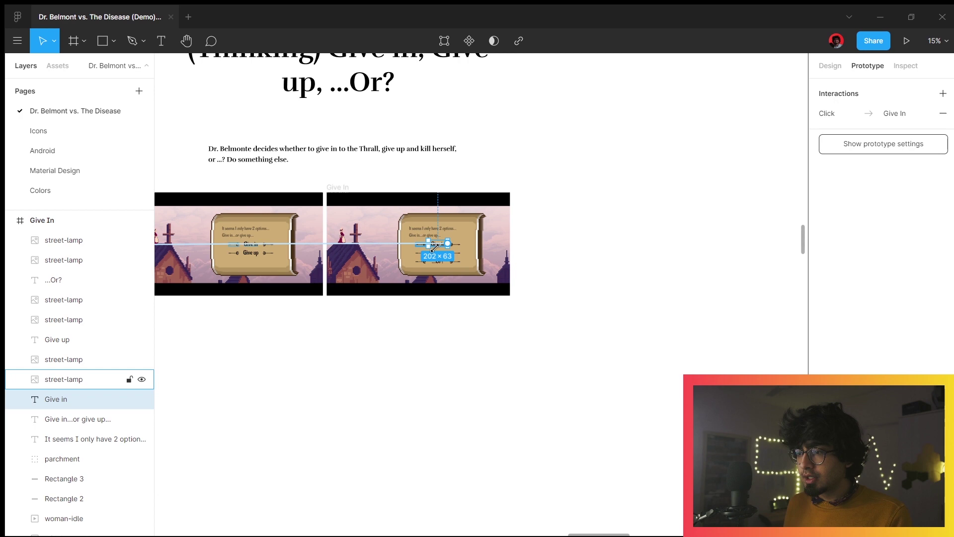
scroll(434, 247, up, 4)
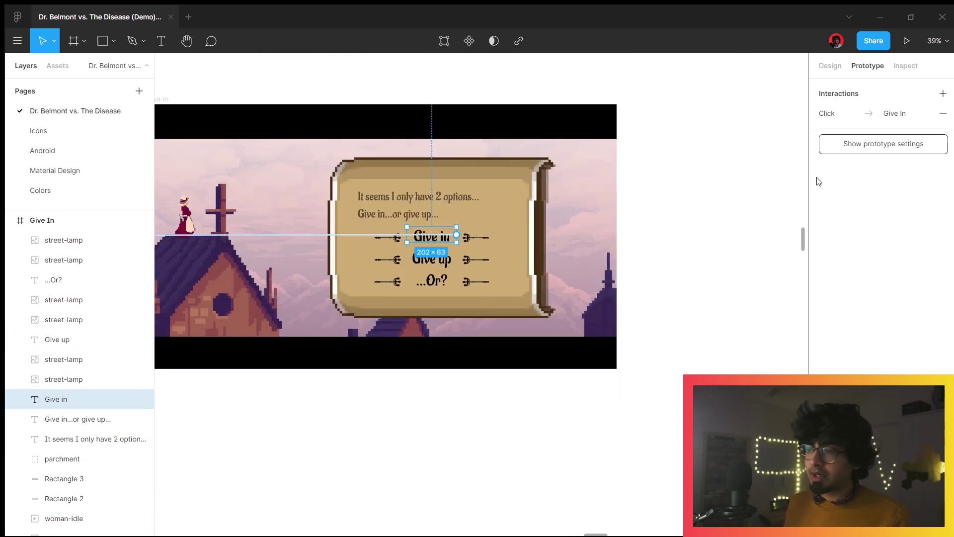
click(835, 113)
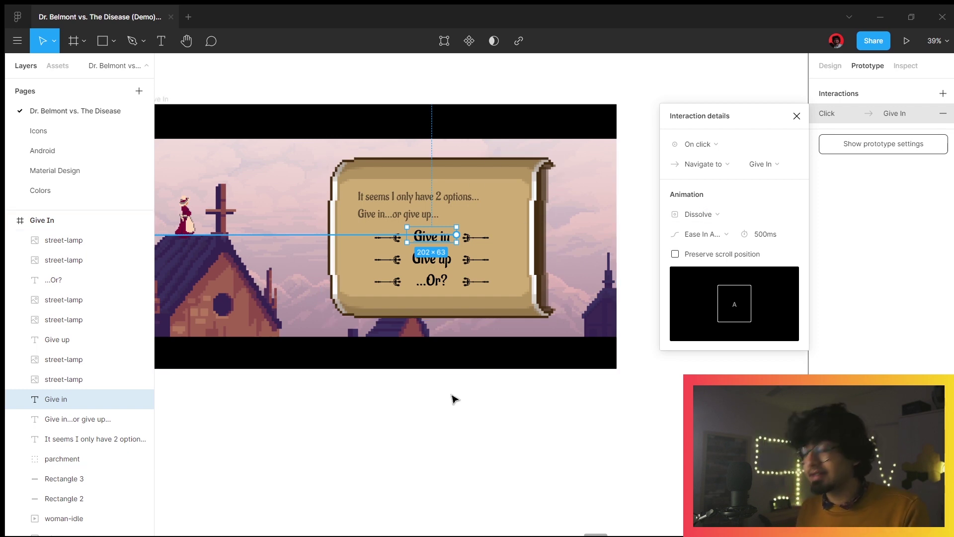
scroll(441, 430, down, 2)
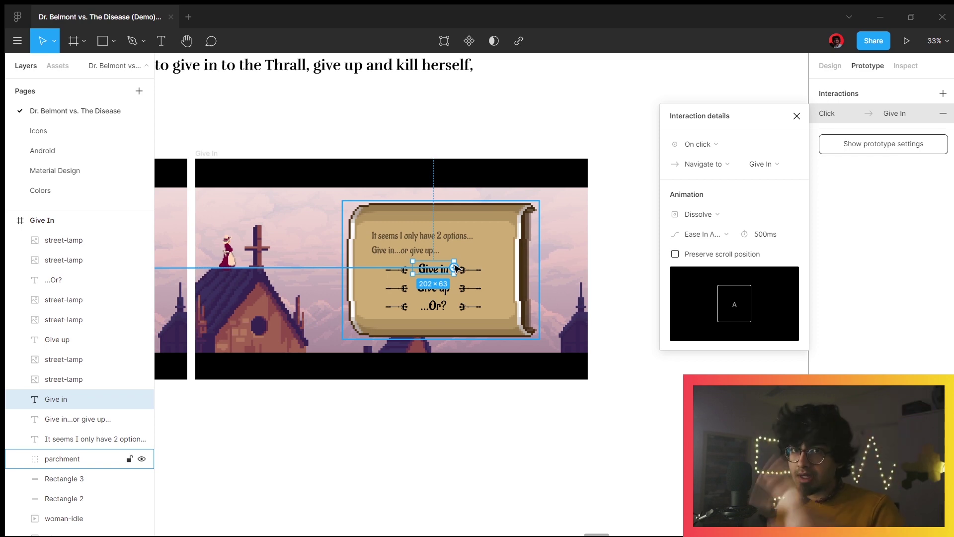
Clear the selection and zoom out to about 5% over the story map
click(360, 424)
scroll(328, 461, down, 5)
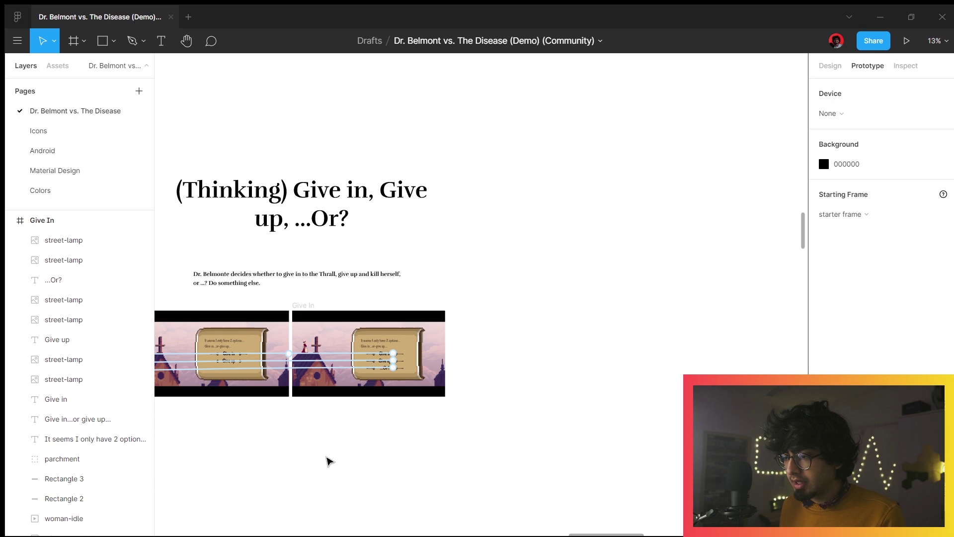
scroll(783, 283, down, 5)
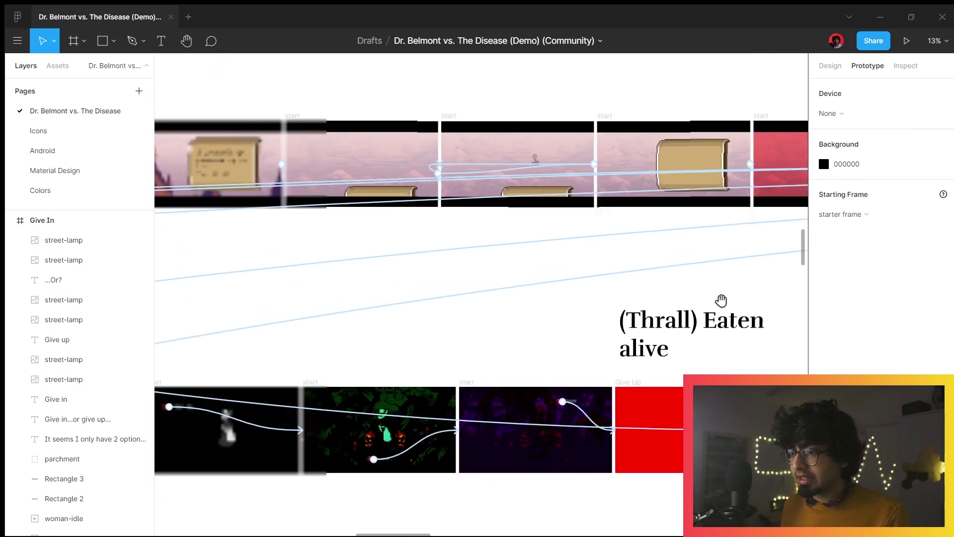
scroll(407, 229, down, 5)
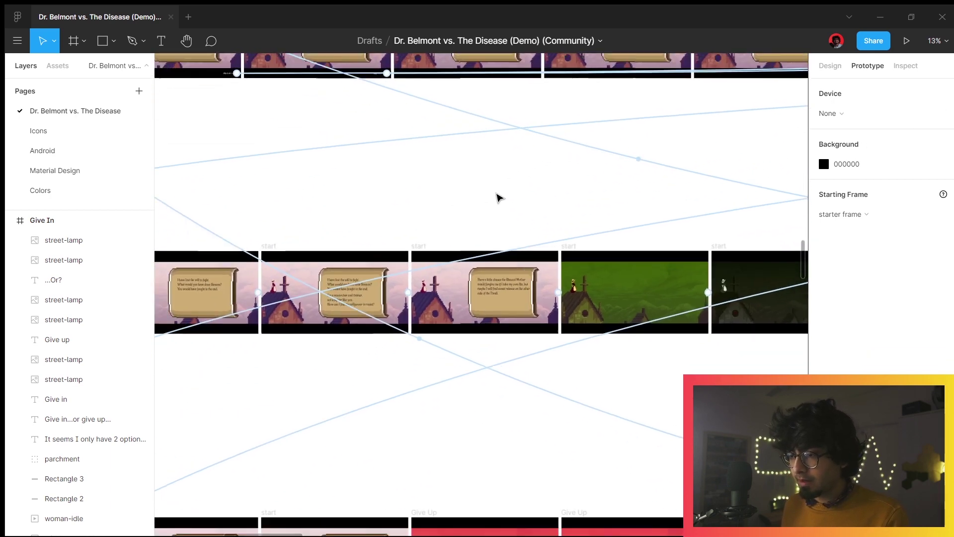
scroll(749, 202, down, 2)
scroll(390, 343, up, 3)
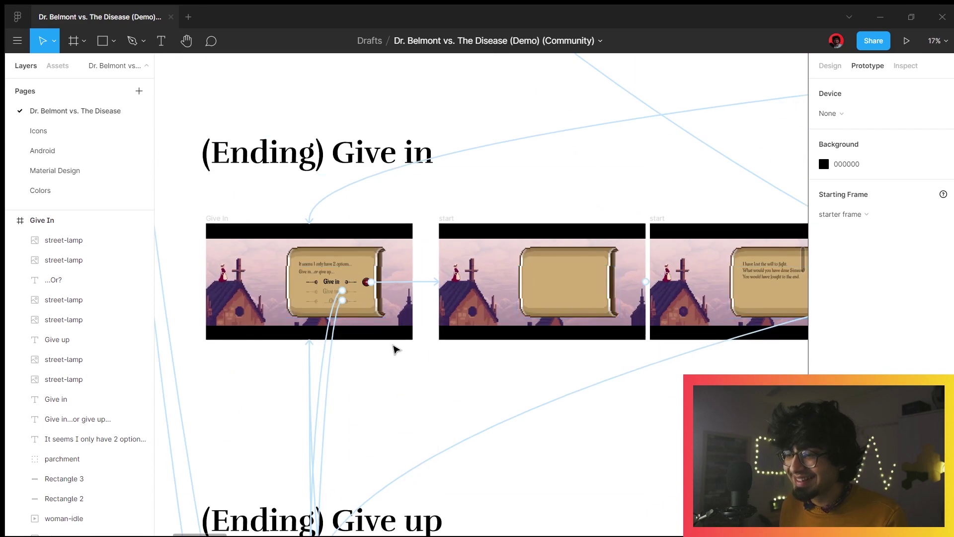
scroll(392, 345, up, 3)
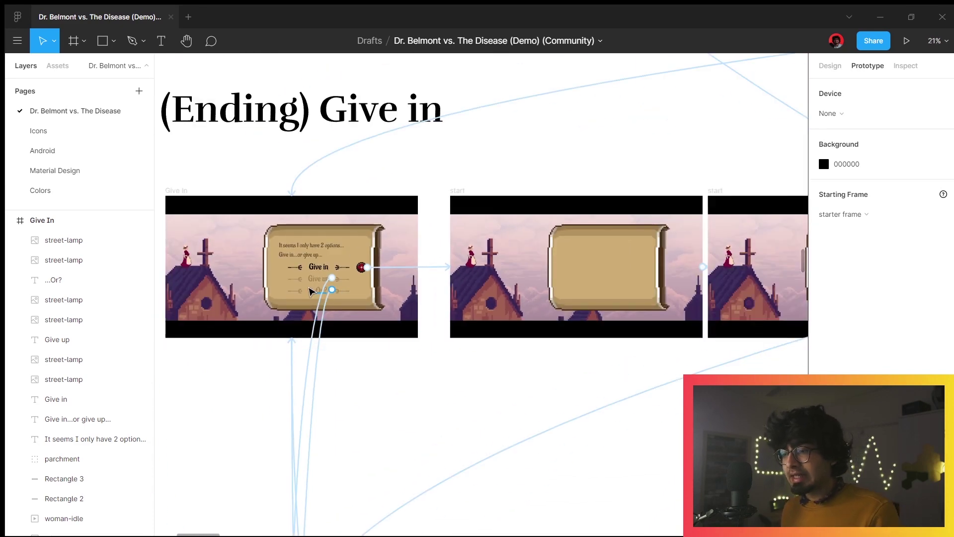
scroll(588, 392, right, 5)
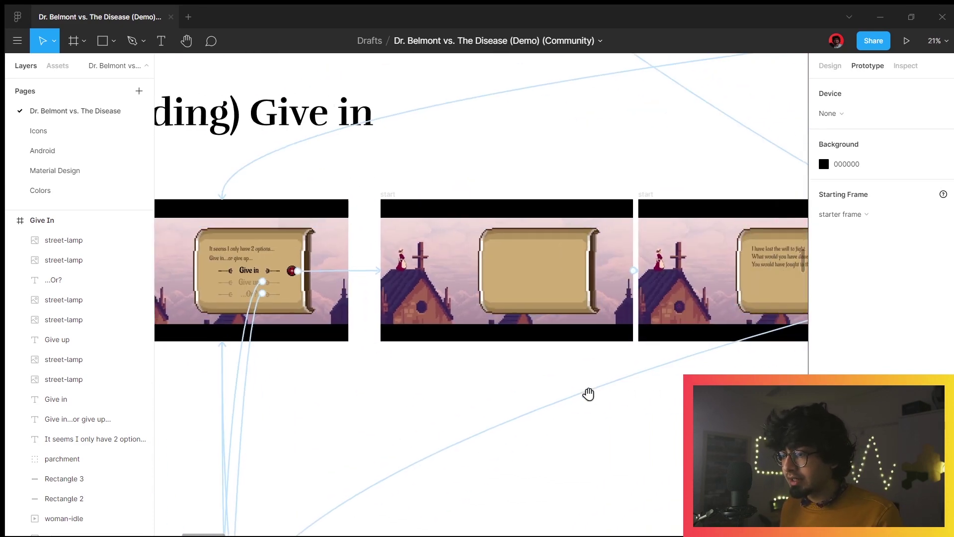
scroll(497, 298, right, 5)
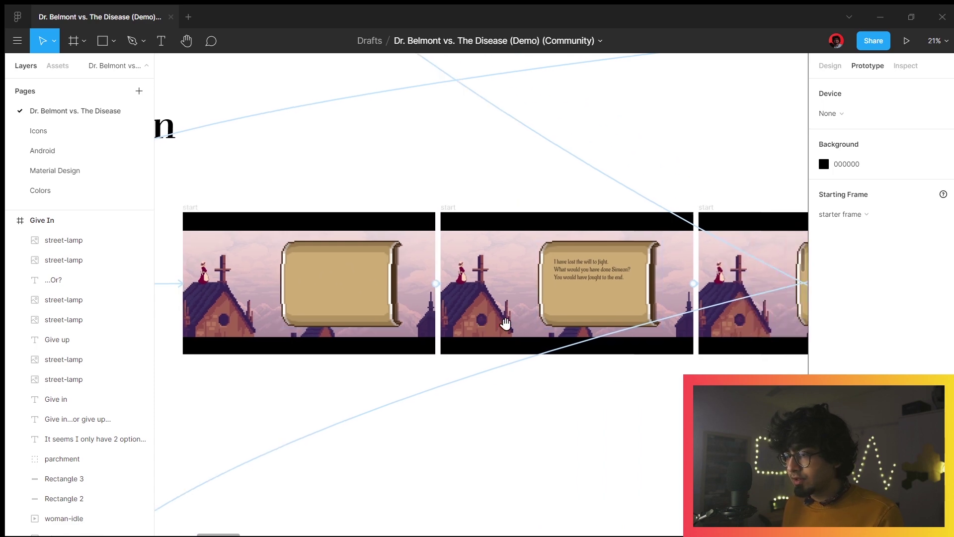
scroll(497, 298, right, 2)
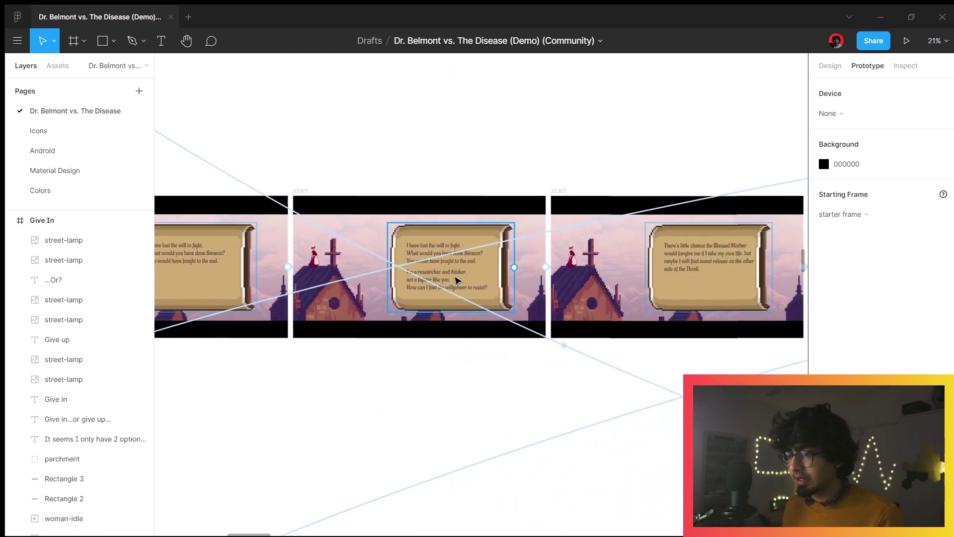
scroll(456, 278, up, 5)
scroll(298, 273, right, 1)
scroll(392, 285, up, 5)
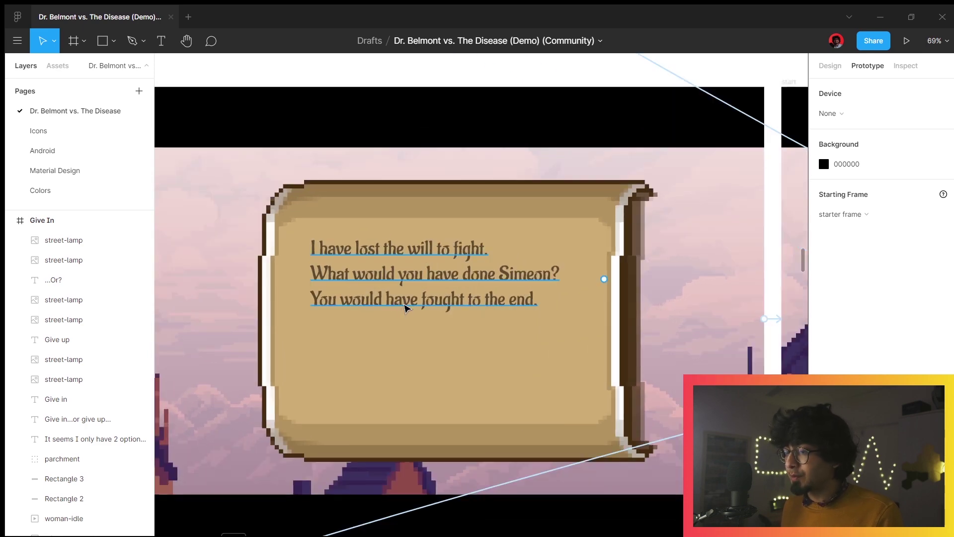
scroll(405, 308, down, 5)
scroll(565, 273, right, 4)
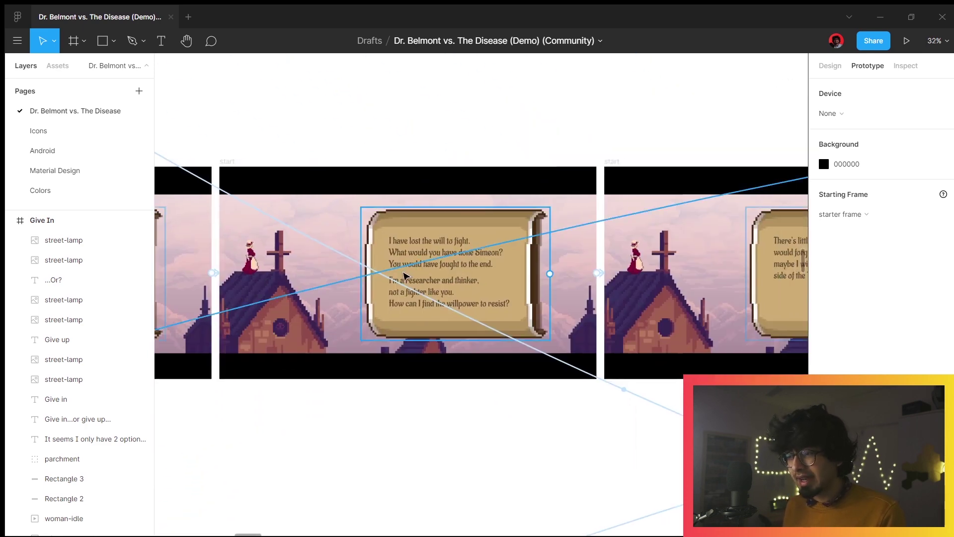
scroll(459, 284, up, 4)
scroll(458, 284, up, 1)
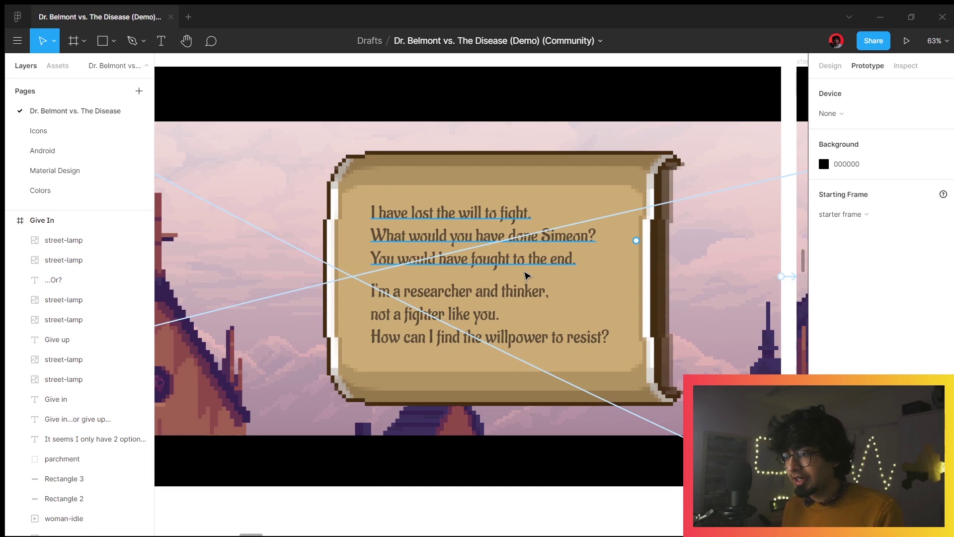
scroll(661, 255, down, 4)
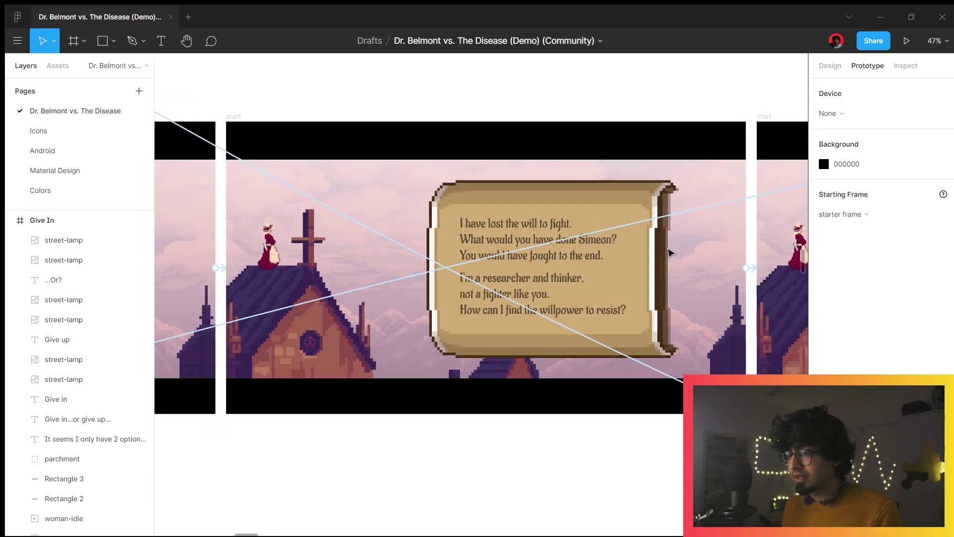
Pan past the dark, woman-sprite and green forest frames to the Decision and Thinking rows
drag(667, 154, 159, 159)
scroll(622, 185, down, 2)
drag(622, 185, 392, 170)
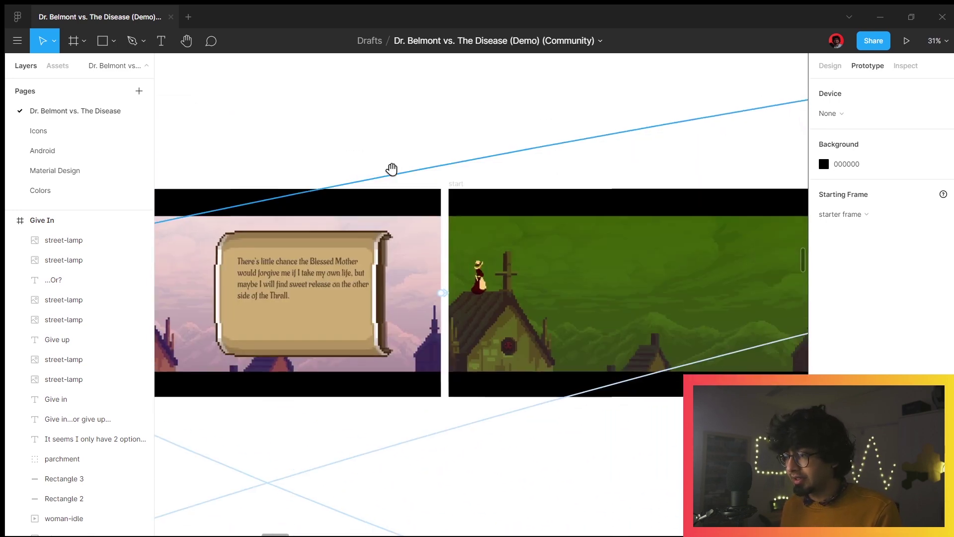
scroll(654, 245, up, 2)
scroll(654, 247, down, 4)
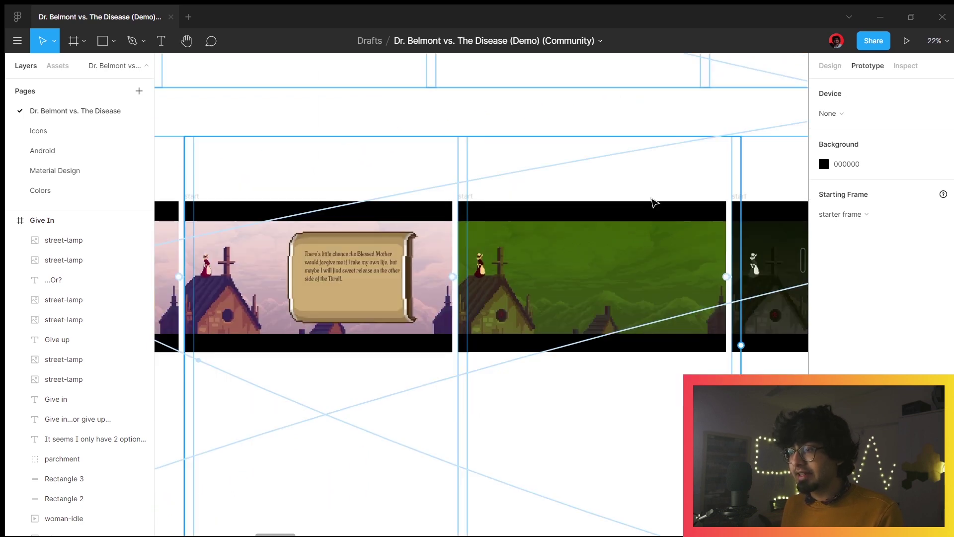
drag(654, 202, 248, 213)
scroll(416, 325, up, 4)
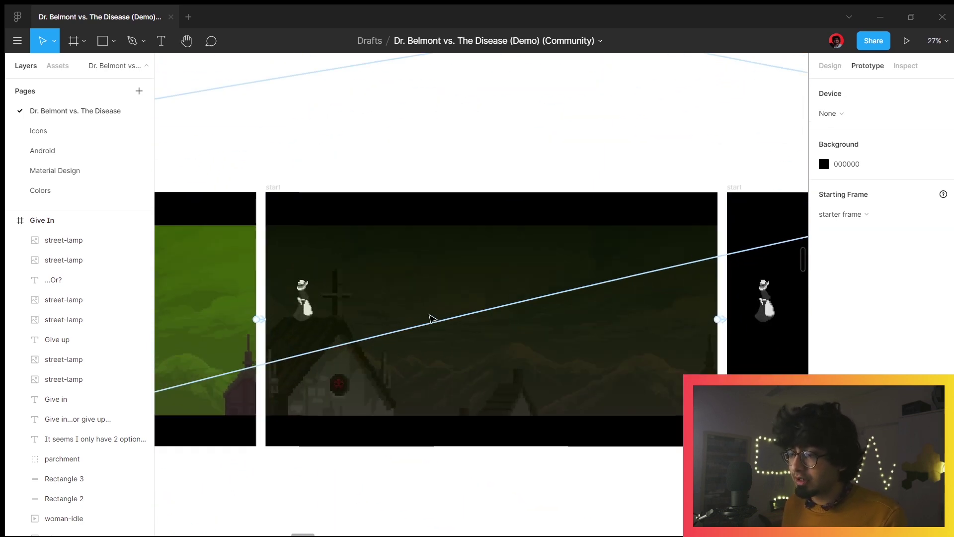
scroll(448, 308, down, 1)
scroll(482, 282, down, 2)
drag(590, 207, 320, 213)
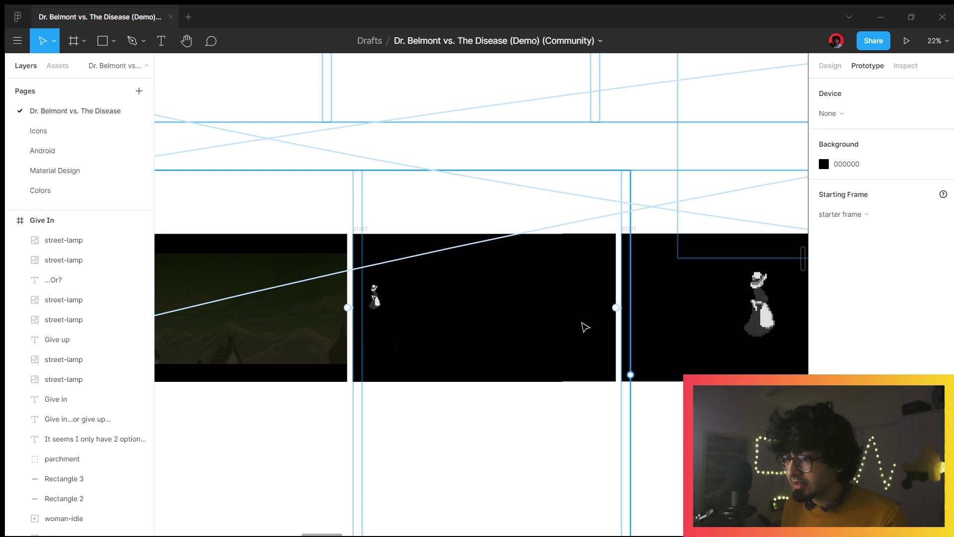
scroll(582, 326, up, 2)
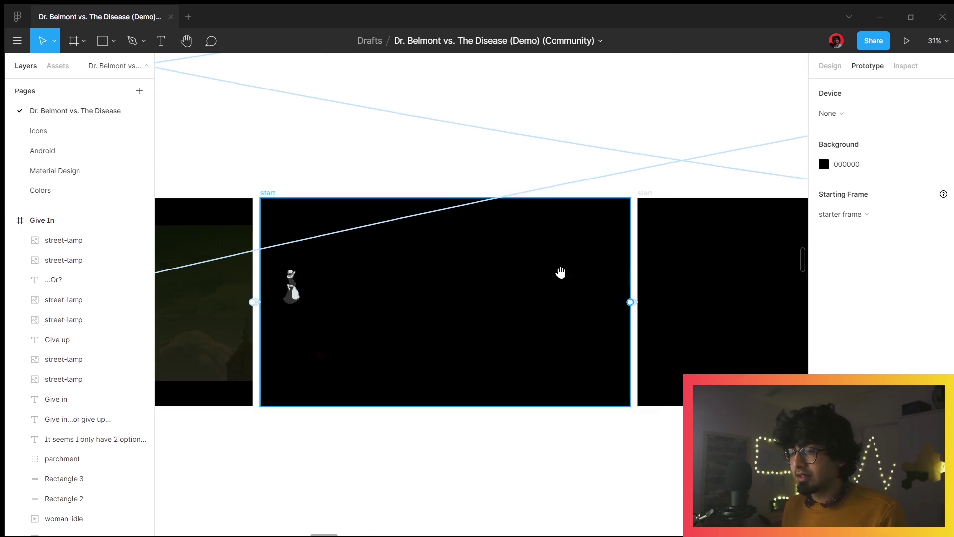
drag(567, 273, 224, 283)
scroll(225, 284, right, 5)
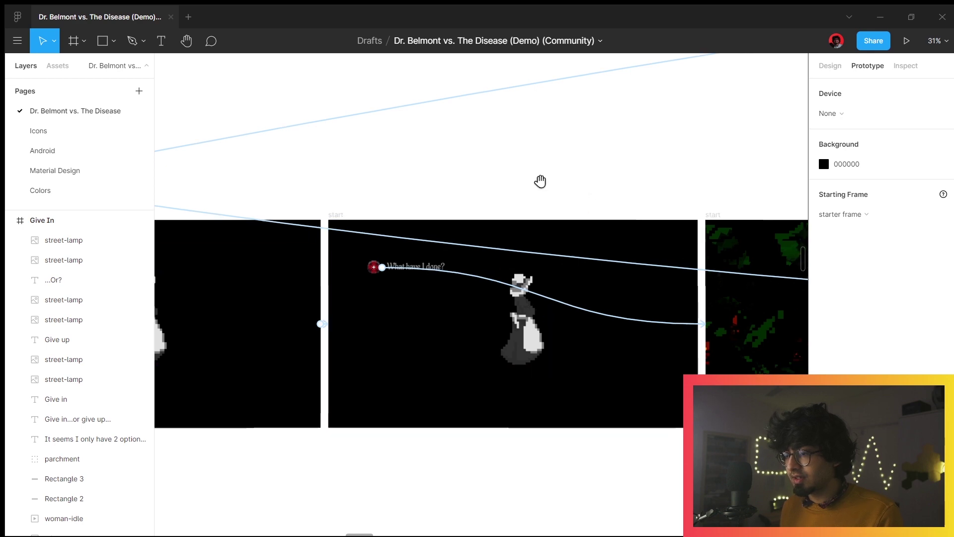
drag(540, 181, 294, 192)
scroll(659, 356, up, 3)
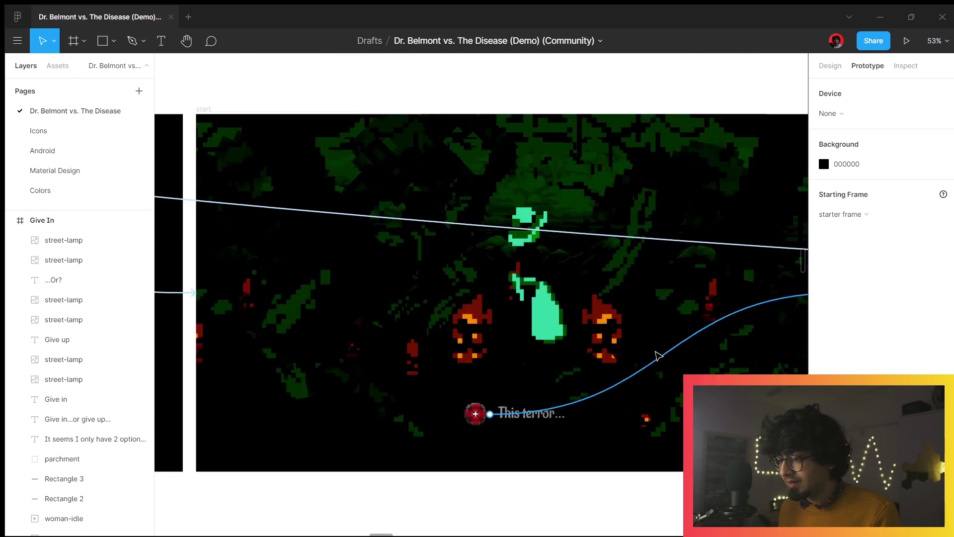
scroll(656, 352, down, 5)
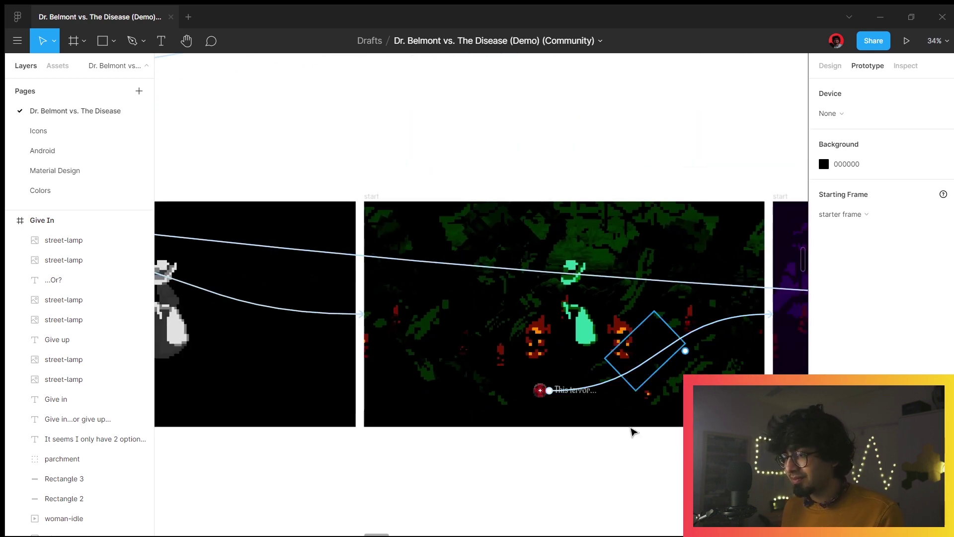
scroll(629, 345, up, 3)
scroll(619, 296, down, 1)
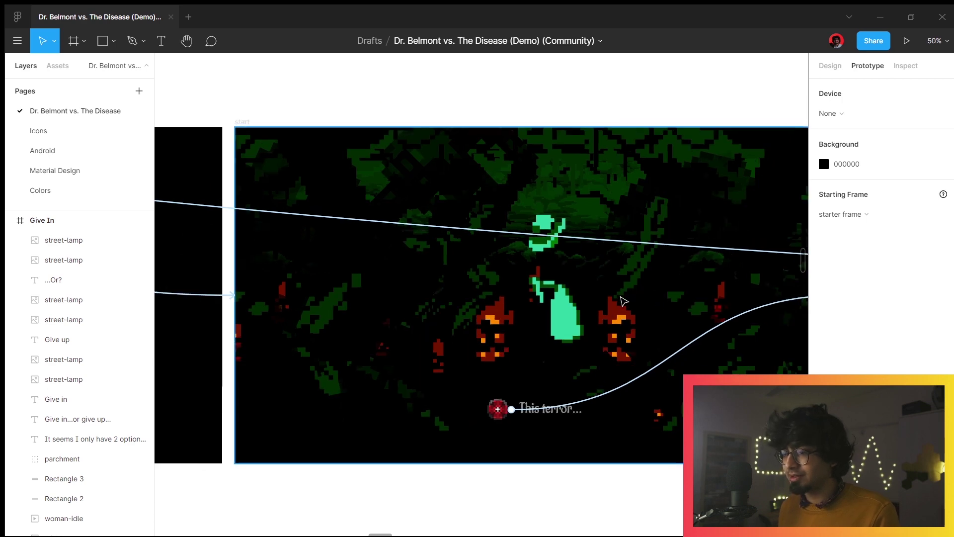
scroll(645, 297, down, 3)
scroll(448, 348, right, 10)
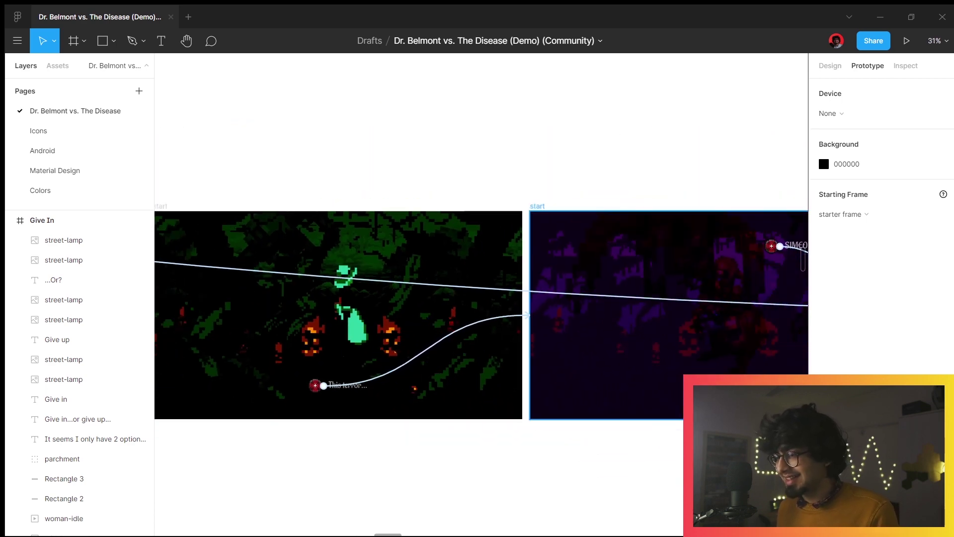
scroll(512, 407, right, 2)
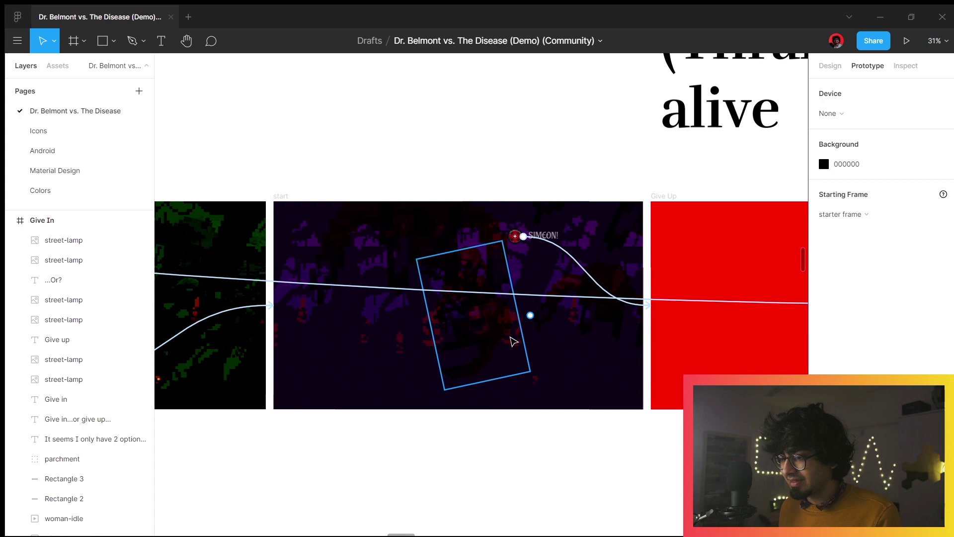
scroll(513, 341, up, 3)
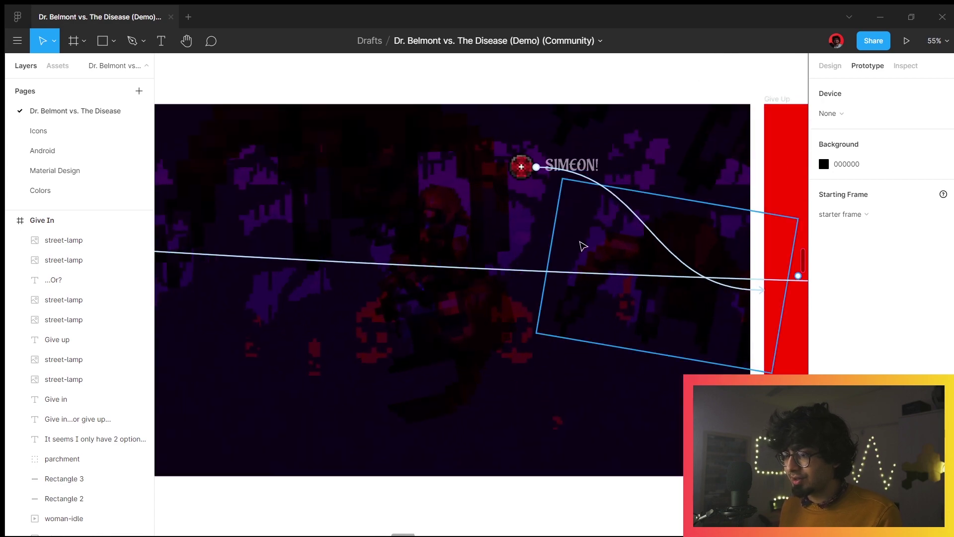
scroll(582, 247, down, 5)
scroll(348, 405, right, 2)
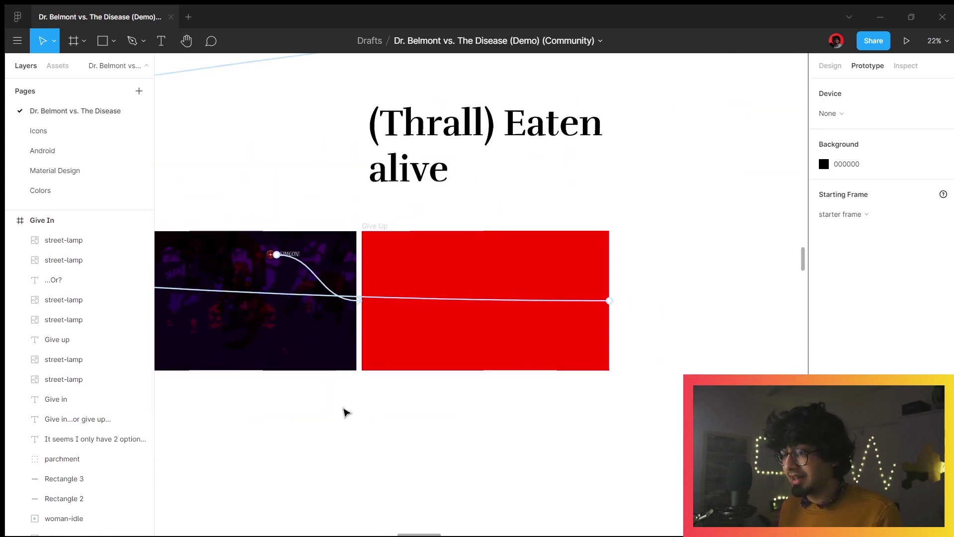
scroll(346, 412, down, 3)
drag(334, 415, 686, 343)
Zoom to about 15% and center the (Ending) Give up row above the Decision row
scroll(686, 342, down, 3)
drag(447, 367, 673, 311)
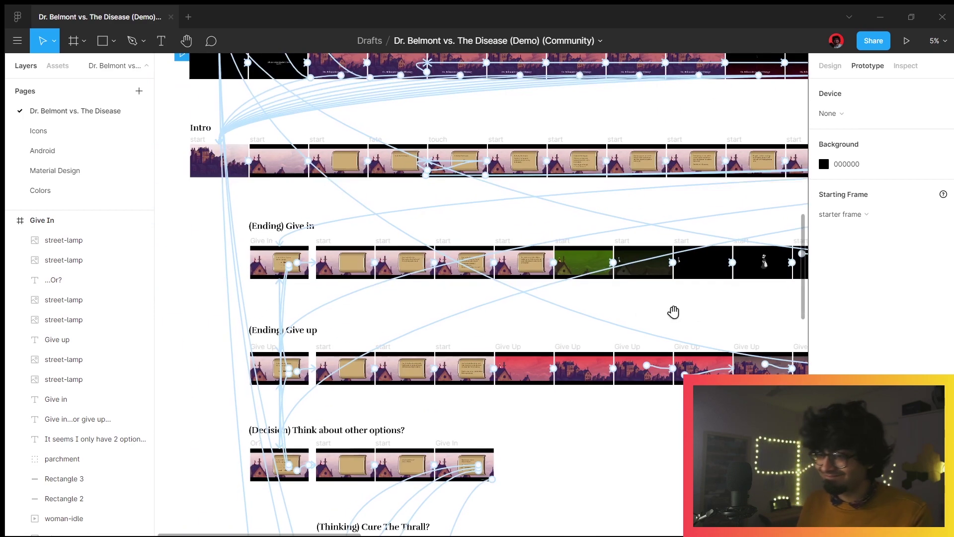
scroll(304, 347, up, 3)
drag(335, 301, 477, 221)
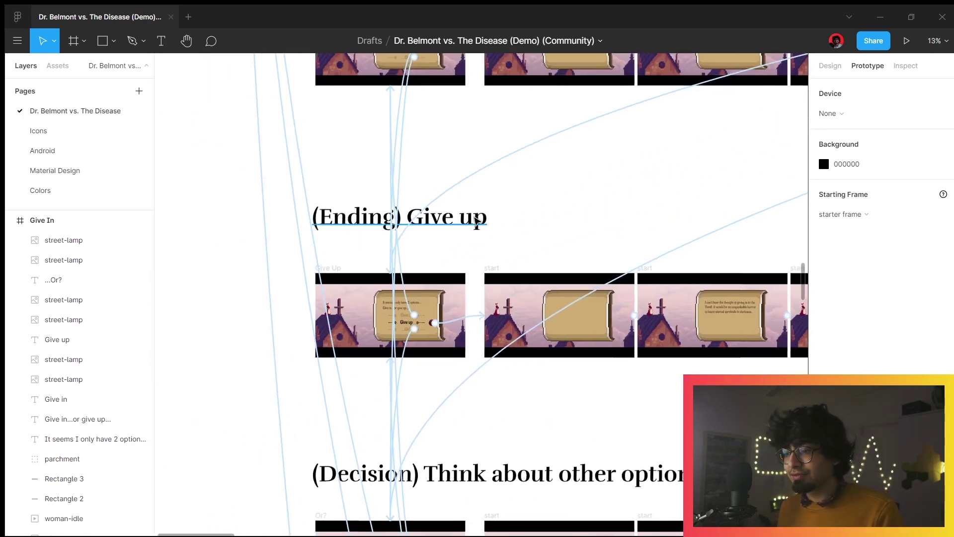
scroll(478, 229, up, 2)
drag(575, 234, 347, 174)
scroll(706, 199, down, 2)
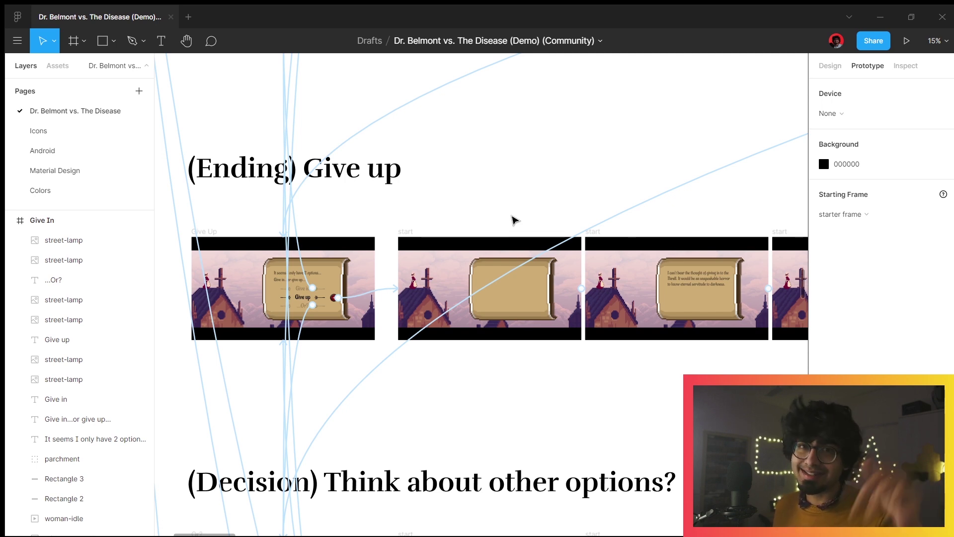
Pan back along the chained Give Up rooftop frames
scroll(600, 180, down, 10)
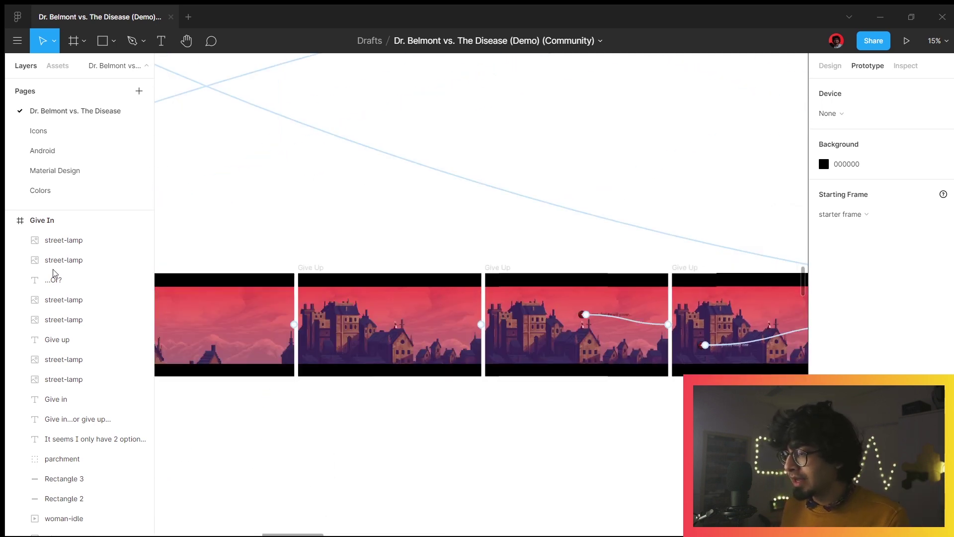
scroll(182, 243, right, 5)
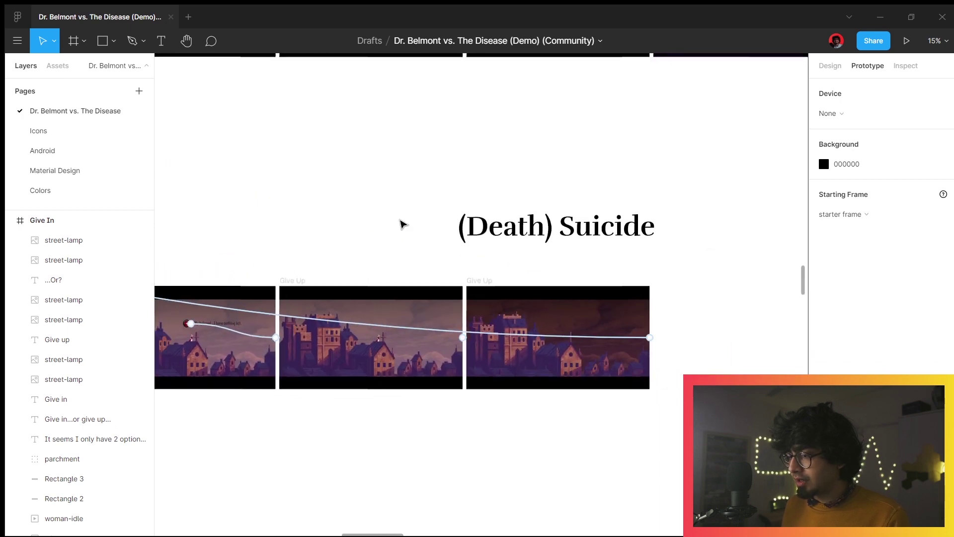
drag(379, 247, 502, 237)
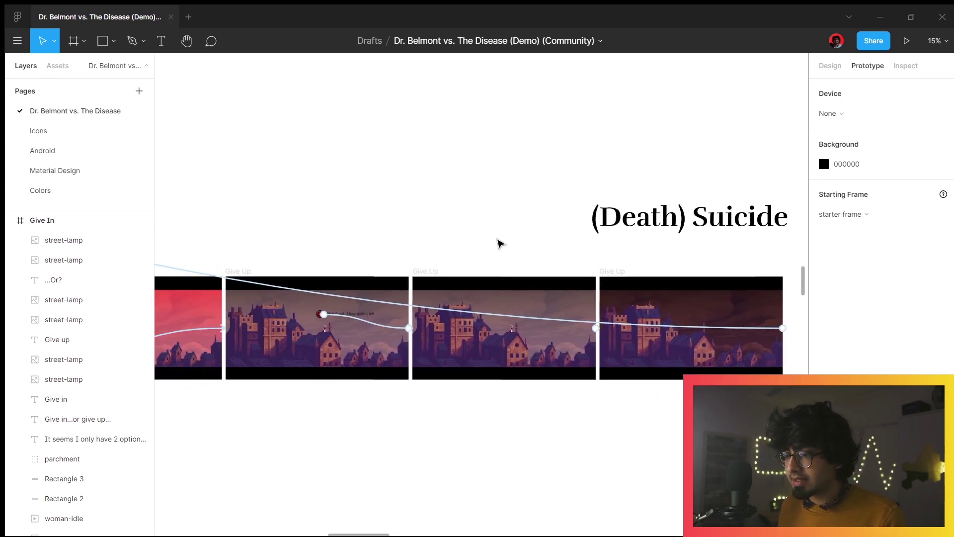
scroll(341, 316, up, 5)
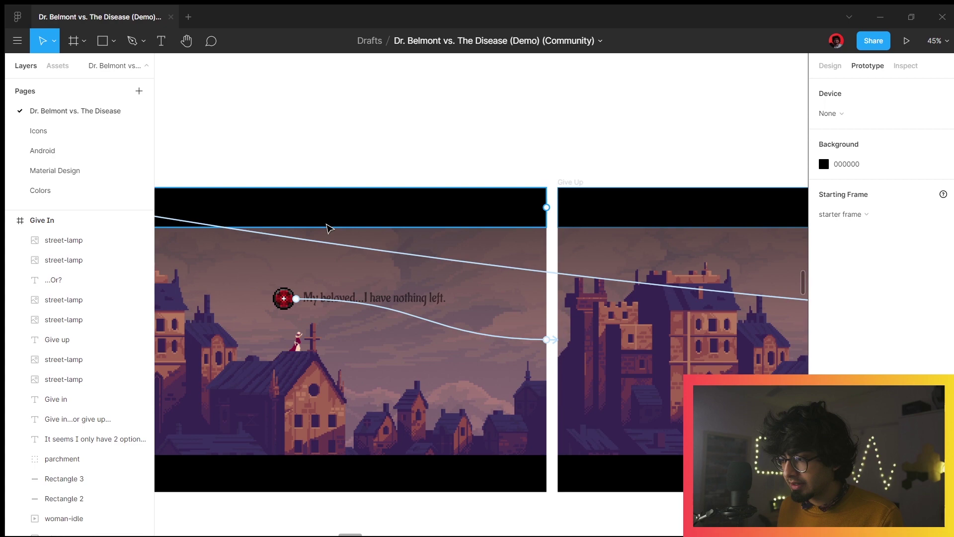
scroll(326, 228, down, 5)
drag(318, 194, 635, 170)
Zoom along the Give Up row toward the (Death) Suicide frames
scroll(300, 303, down, 5)
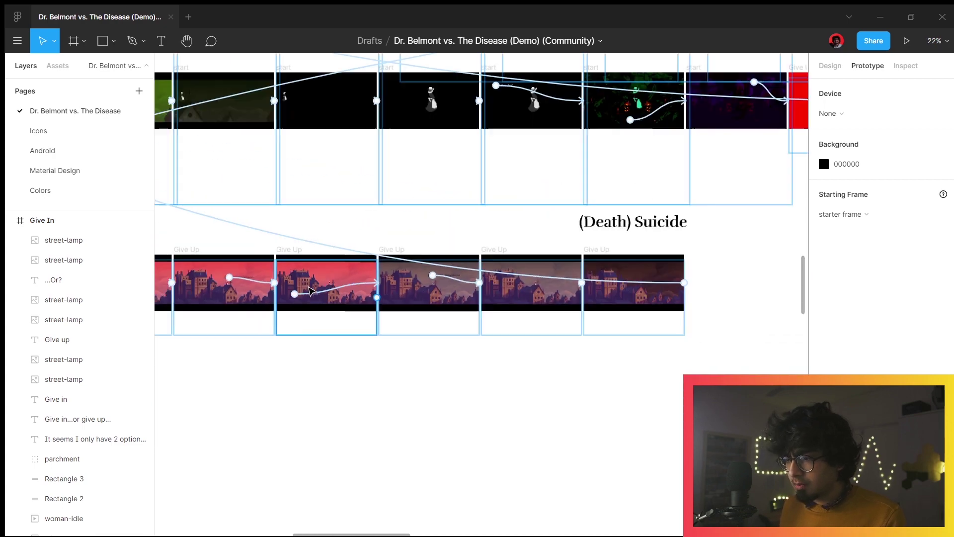
scroll(217, 378, up, 6)
scroll(217, 378, down, 5)
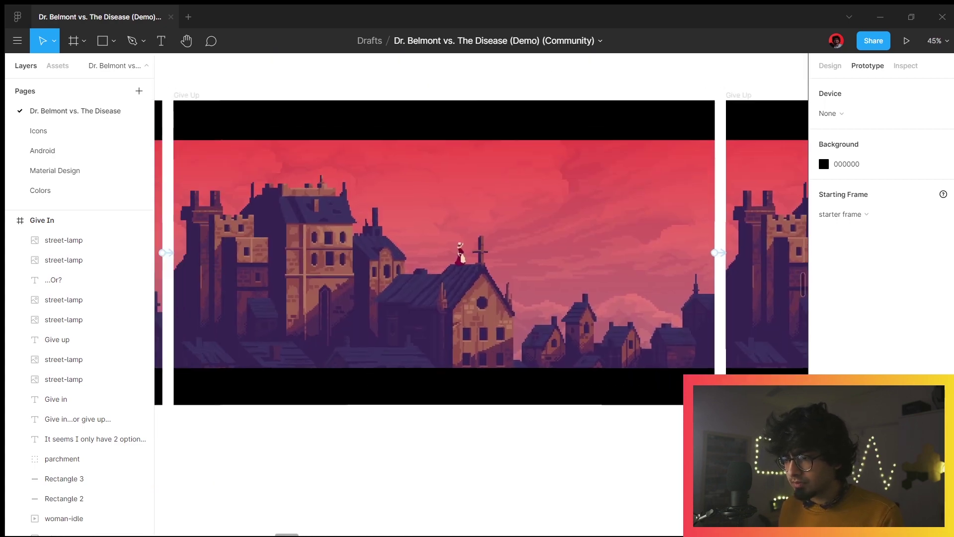
scroll(611, 423, right, 6)
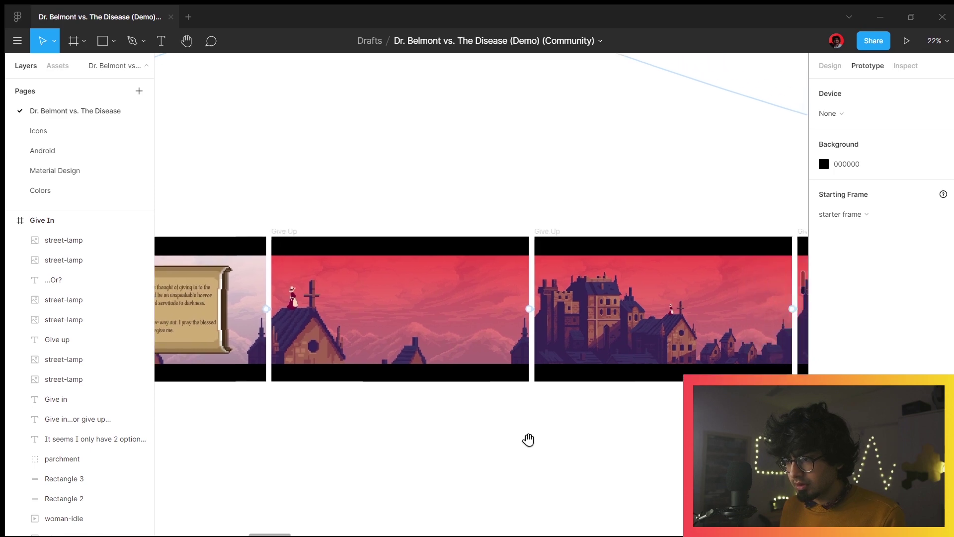
scroll(658, 443, left, 2)
scroll(318, 417, right, 5)
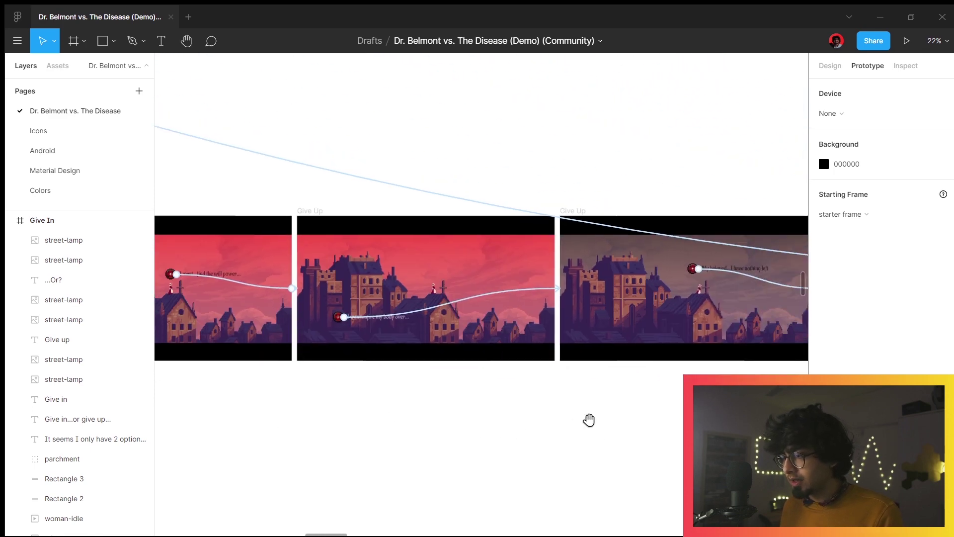
scroll(515, 279, up, 2)
scroll(515, 280, up, 2)
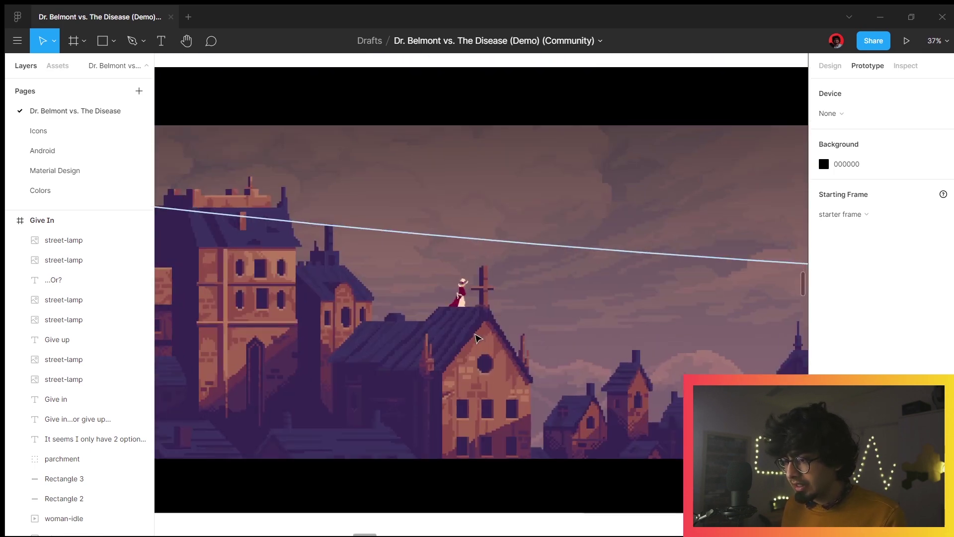
scroll(547, 308, down, 4)
scroll(604, 341, up, 4)
scroll(604, 341, down, 3)
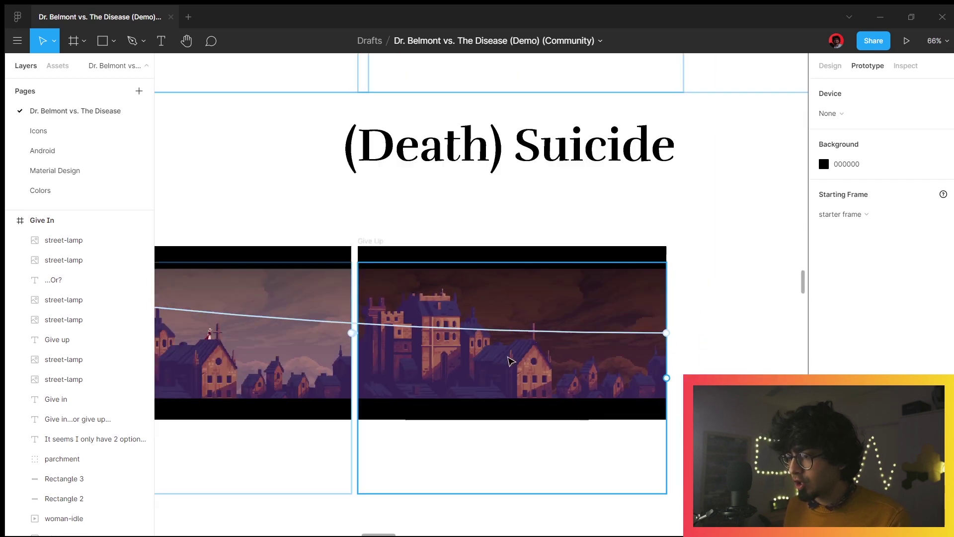
scroll(417, 291, up, 2)
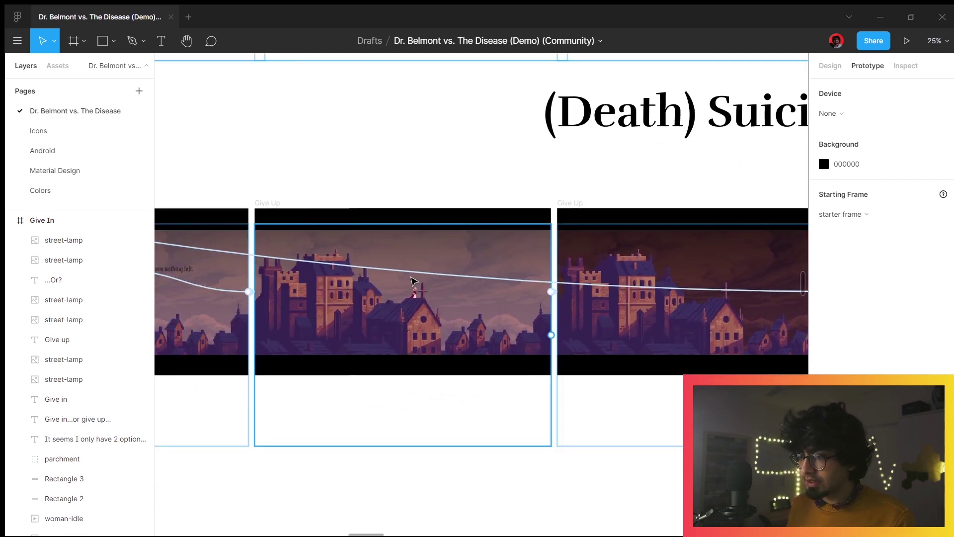
Select the woman-idle GIF sprite in a Give Up frame and zoom in on it
click(268, 203)
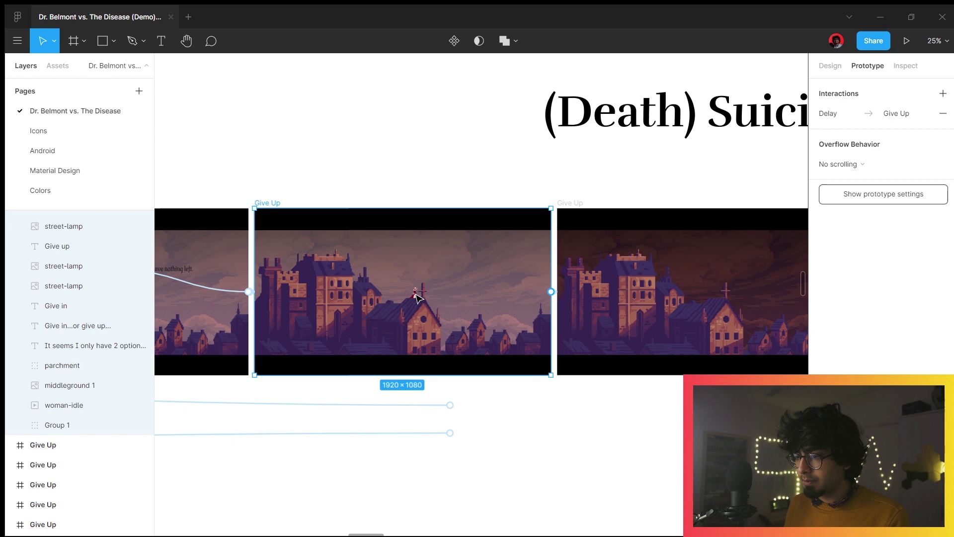
click(417, 295)
click(78, 406)
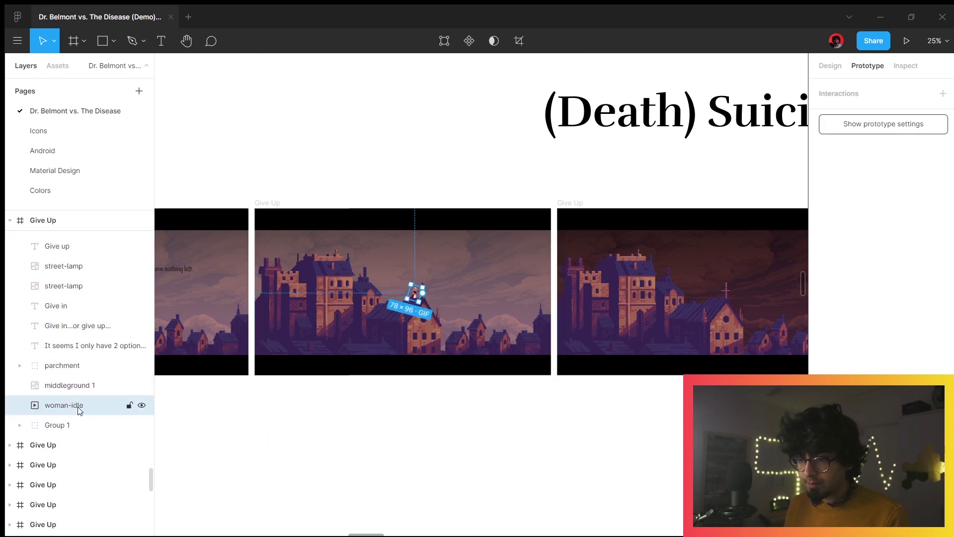
scroll(581, 189, down, 3)
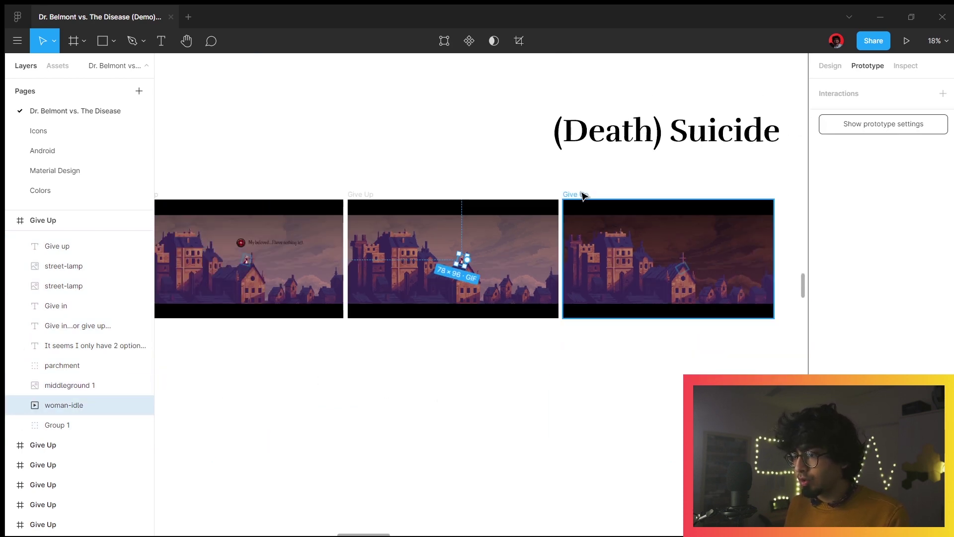
drag(581, 195, 525, 180)
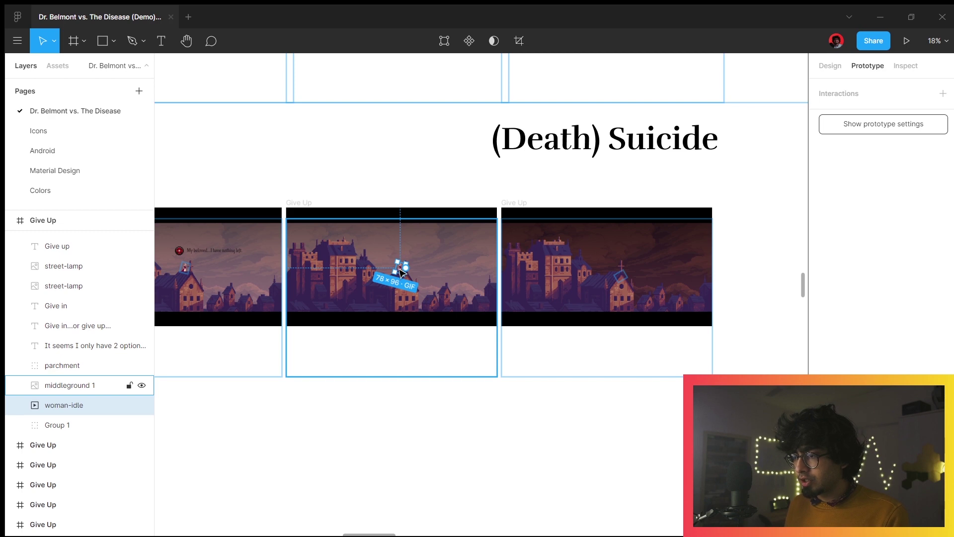
scroll(401, 268, up, 10)
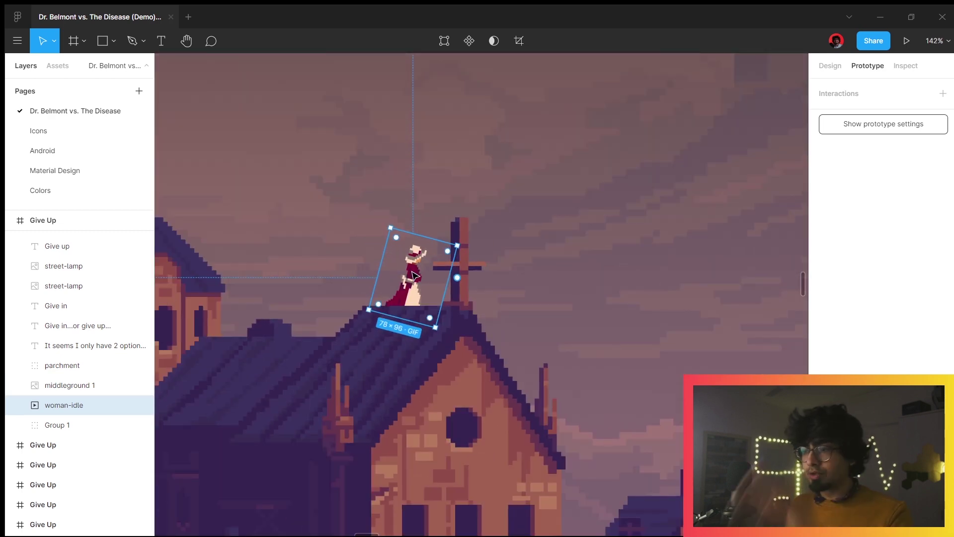
scroll(413, 275, down, 10)
scroll(507, 214, left, 4)
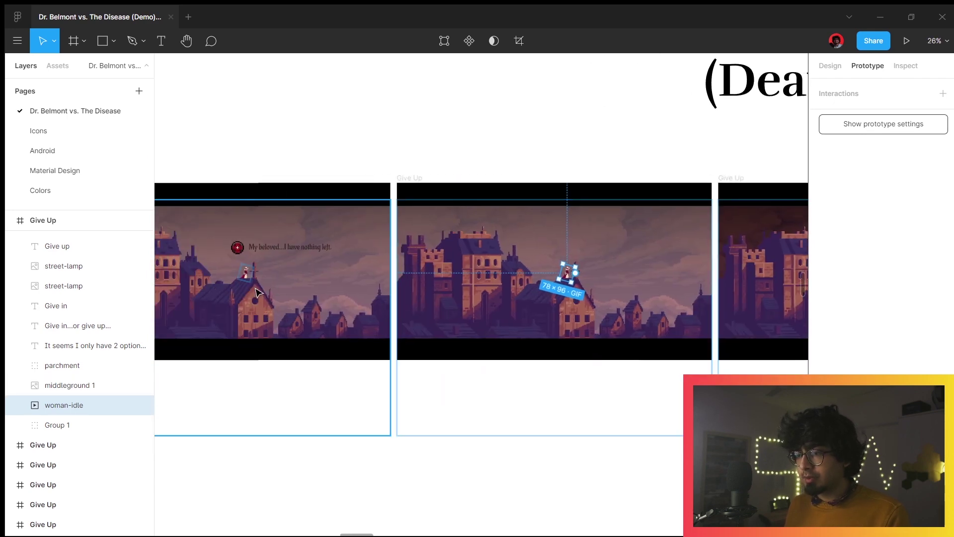
scroll(594, 284, right, 5)
Expand the next Give Up frame and select its woman-idle sprite
click(343, 225)
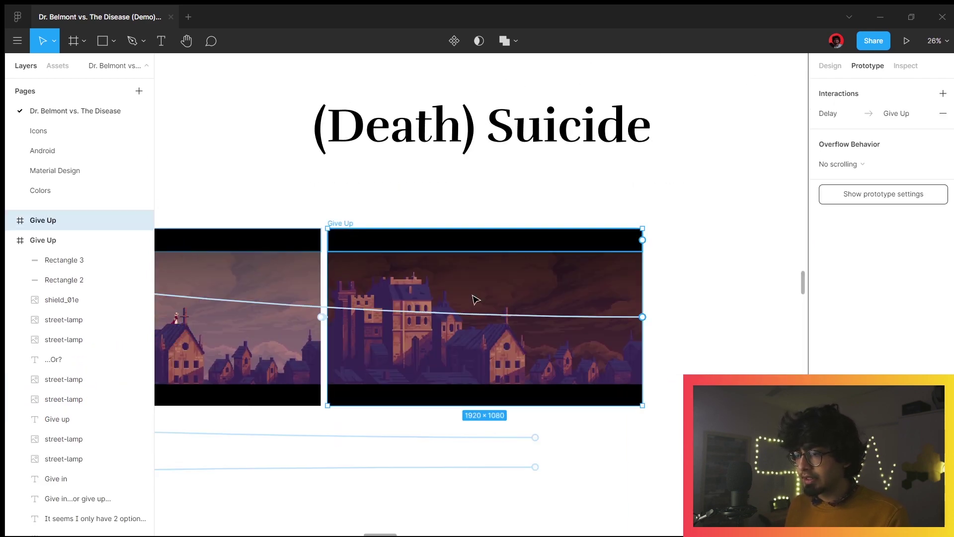
click(10, 221)
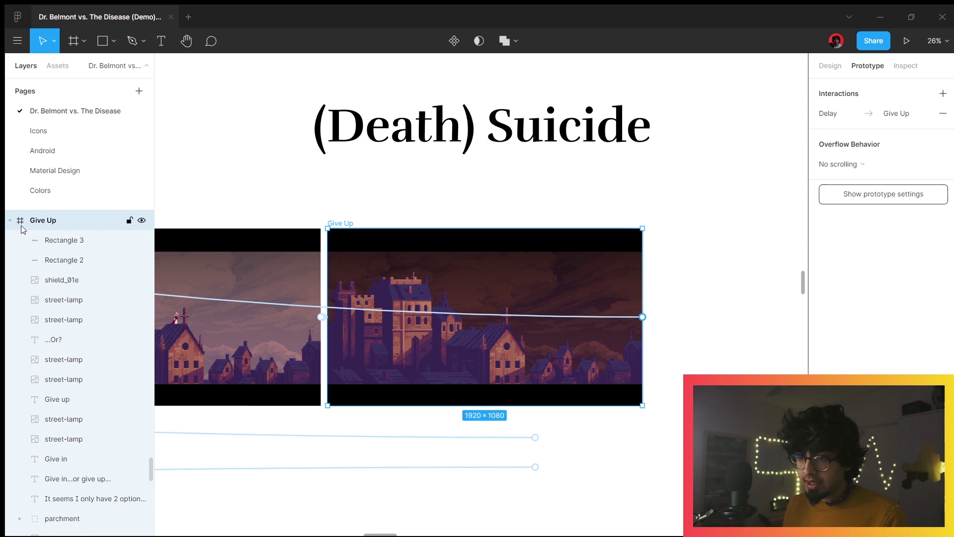
scroll(69, 427, down, 5)
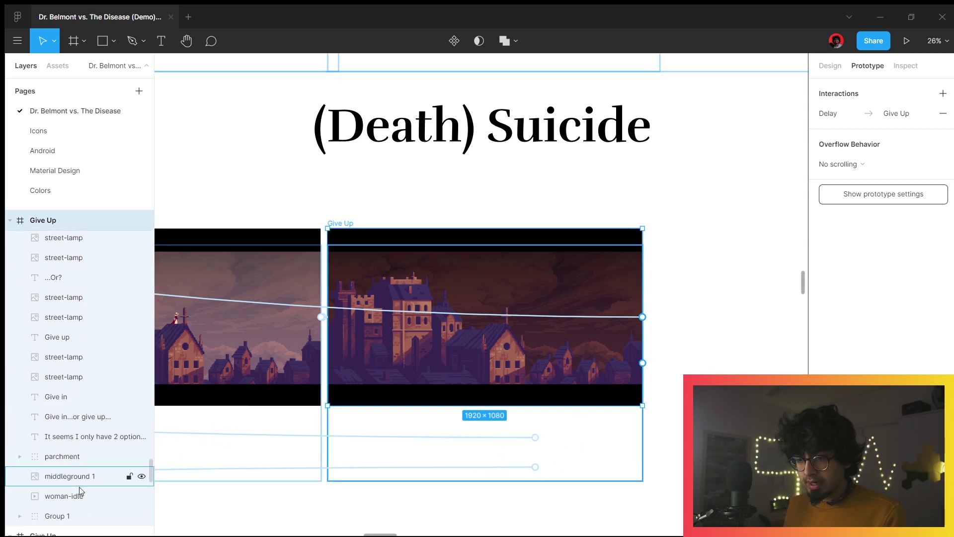
click(64, 434)
scroll(502, 333, up, 5)
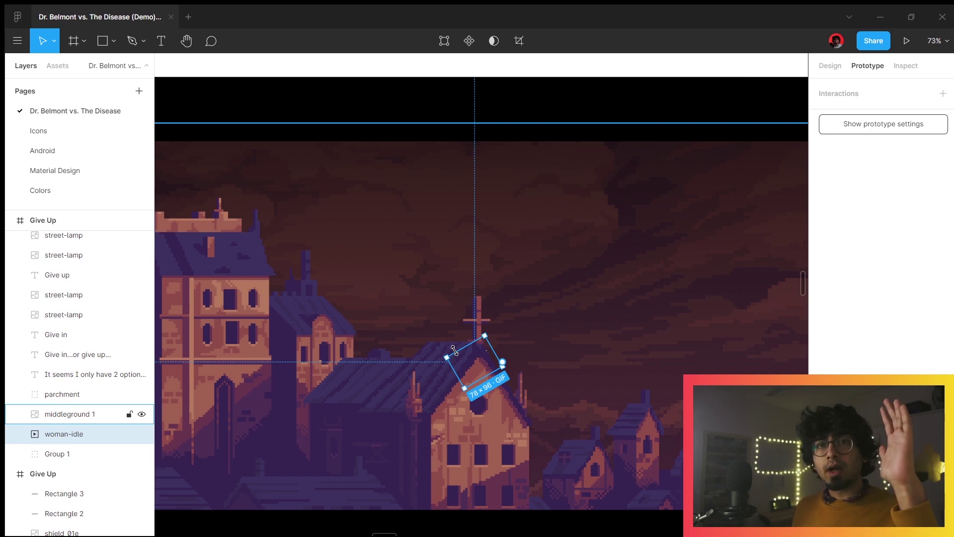
scroll(457, 352, down, 10)
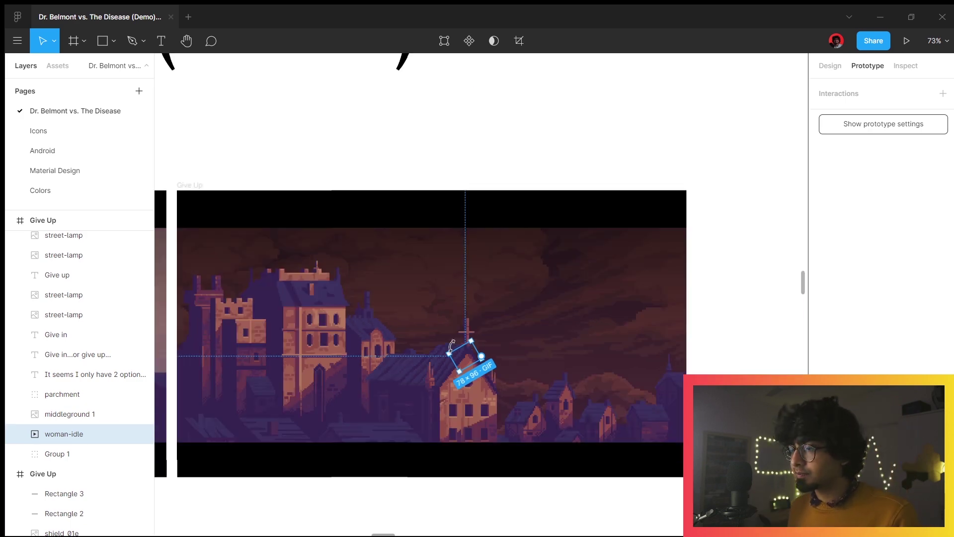
Zoom out to about 4% across the whole story map
drag(422, 460, 656, 360)
scroll(657, 360, down, 5)
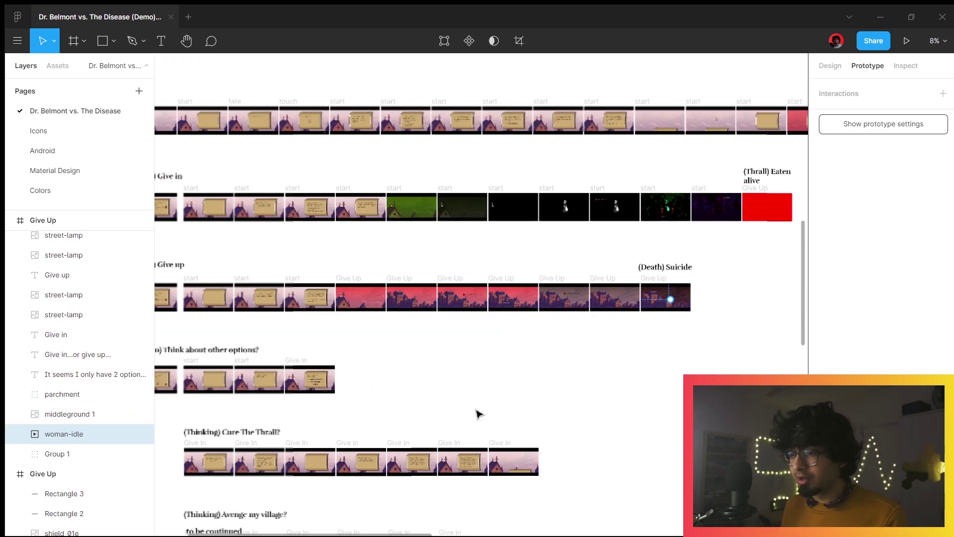
scroll(546, 348, left, 5)
scroll(547, 348, down, 2)
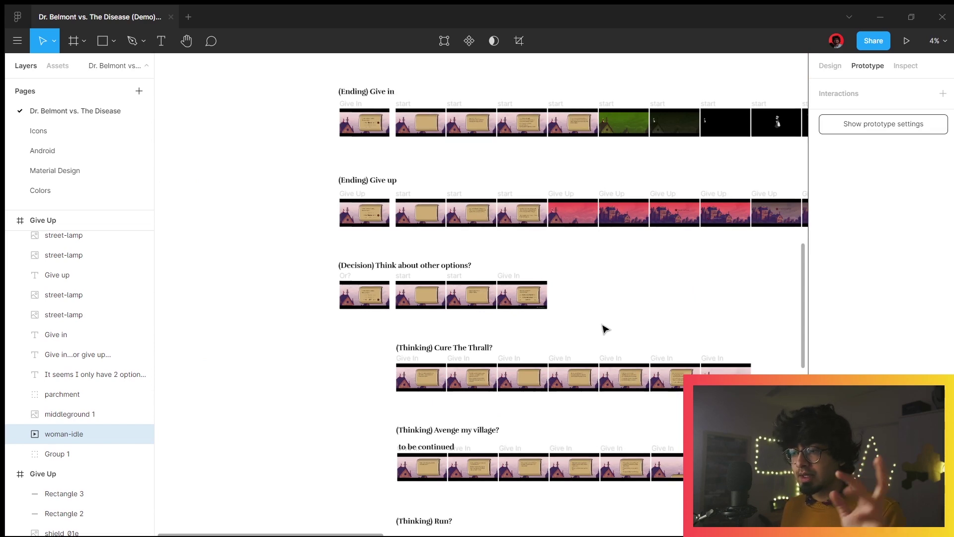
scroll(651, 332, down, 2)
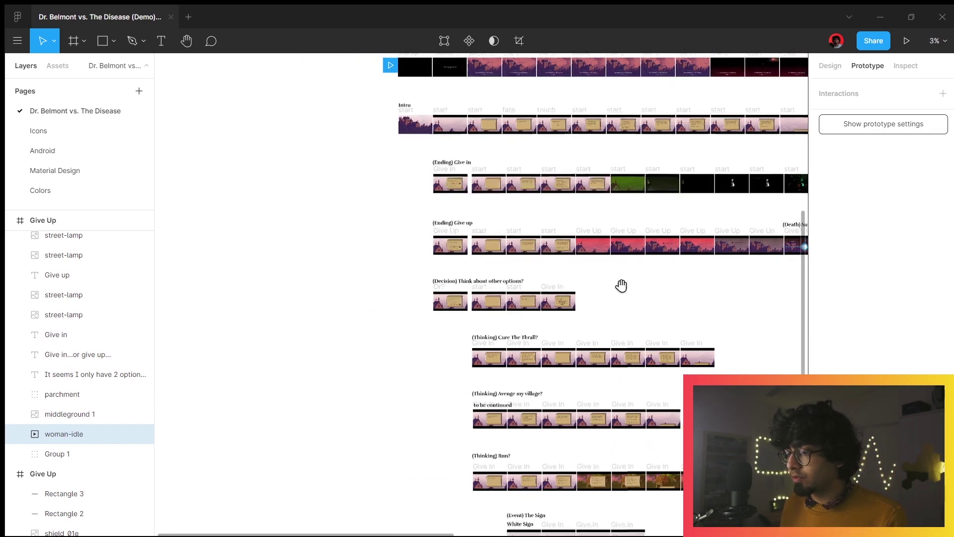
drag(619, 283, 459, 135)
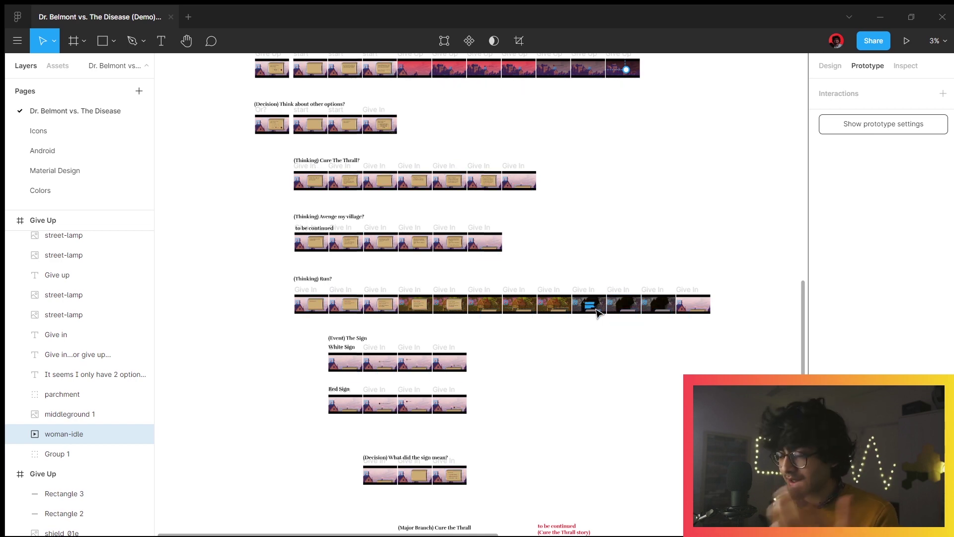
scroll(493, 376, up, 3)
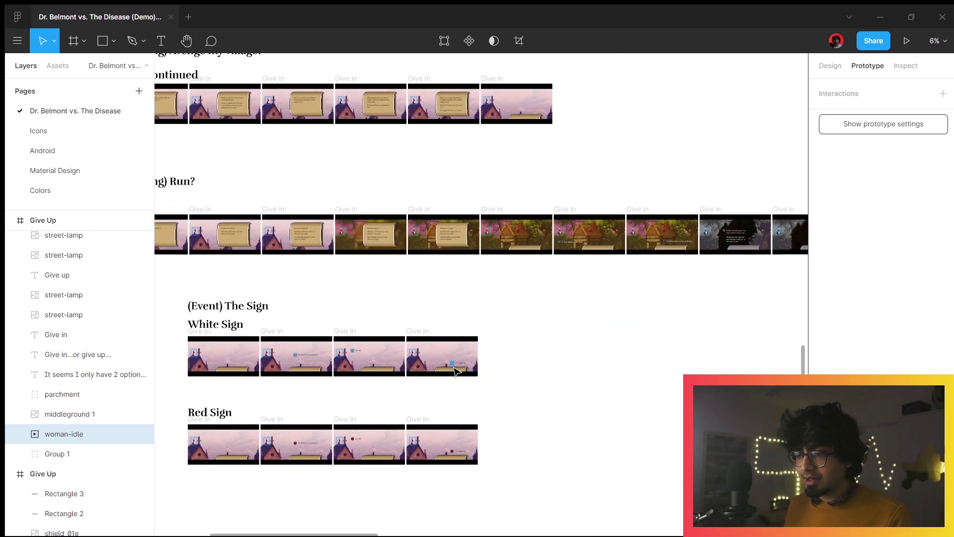
scroll(449, 380, down, 1)
drag(449, 380, 541, 163)
scroll(541, 197, up, 5)
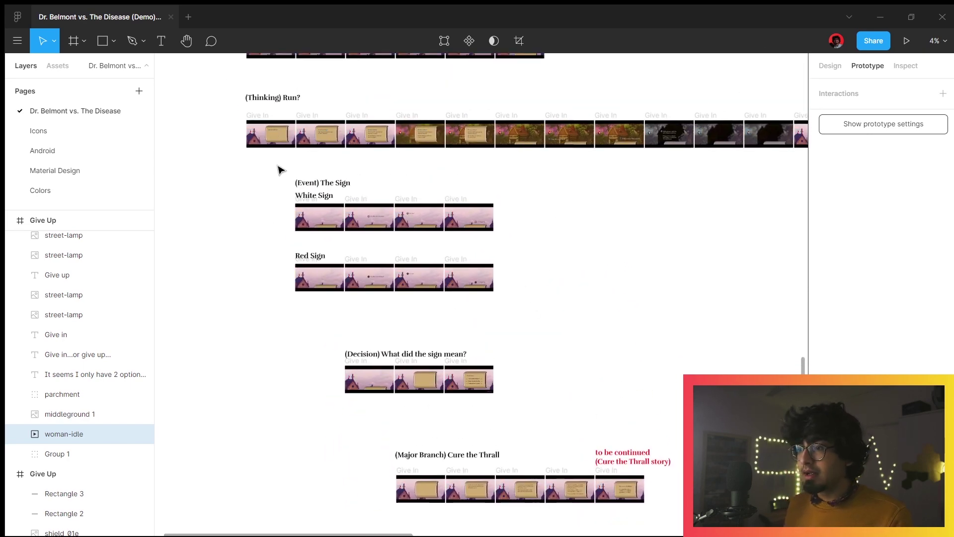
scroll(278, 170, up, 3)
scroll(278, 170, down, 5)
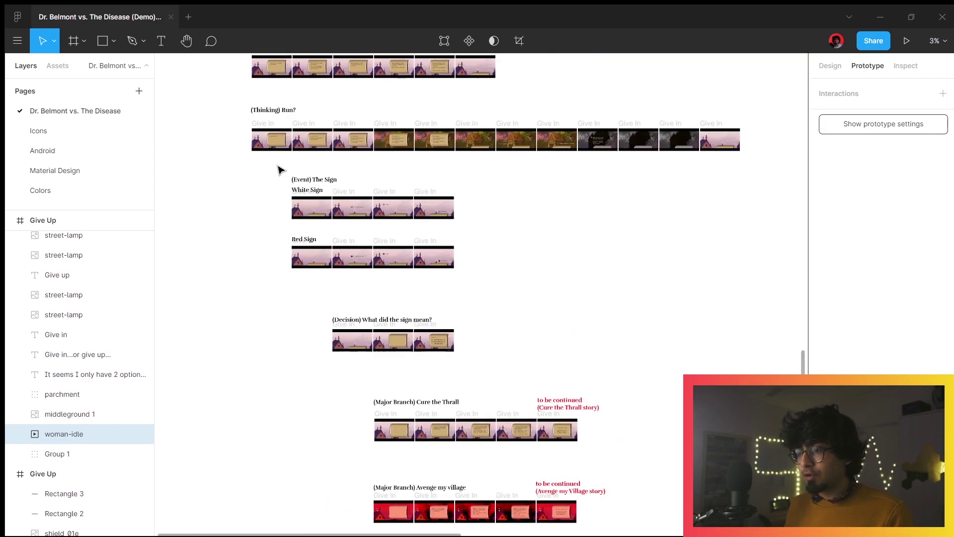
scroll(547, 277, down, 2)
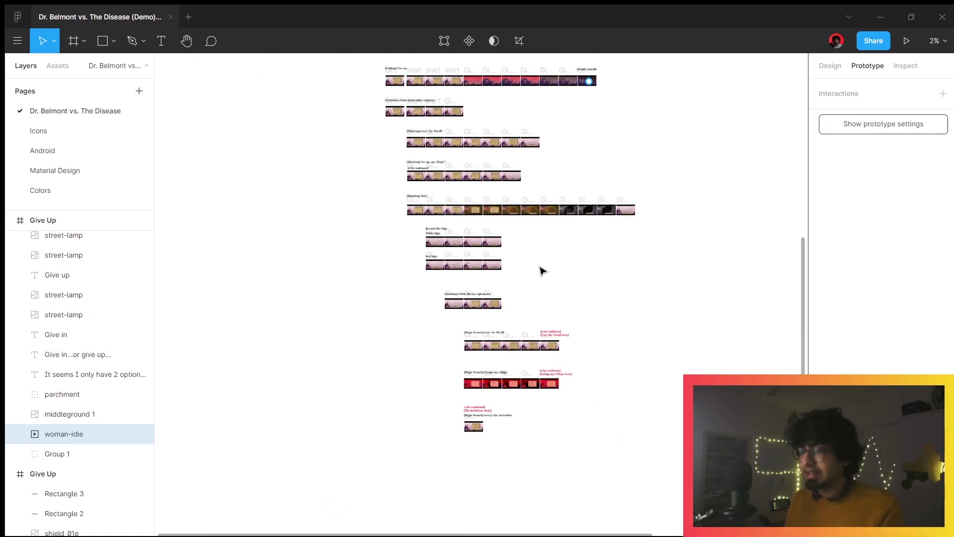
scroll(542, 271, up, 2)
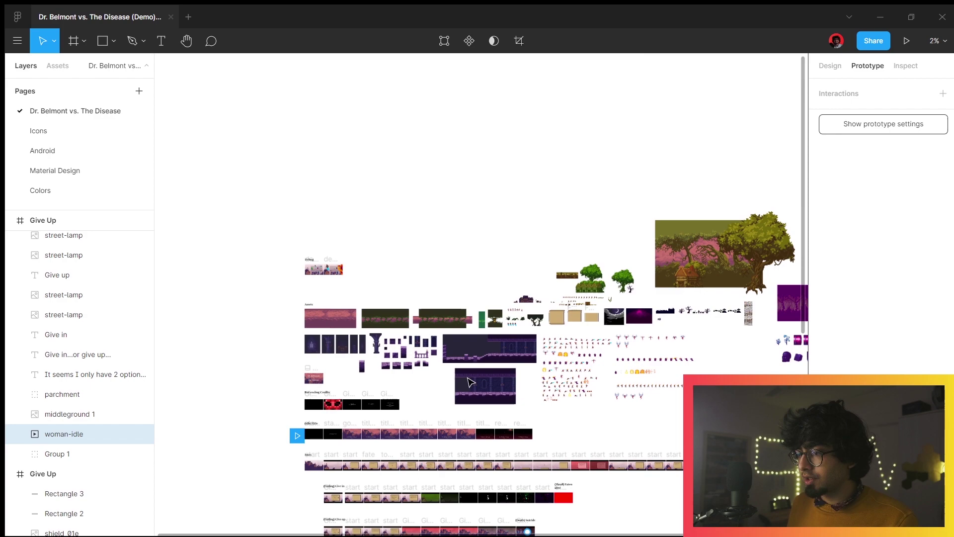
Zoom in on the purple pixel-art background strips and tree tiles
drag(680, 373, 432, 373)
scroll(661, 303, up, 3)
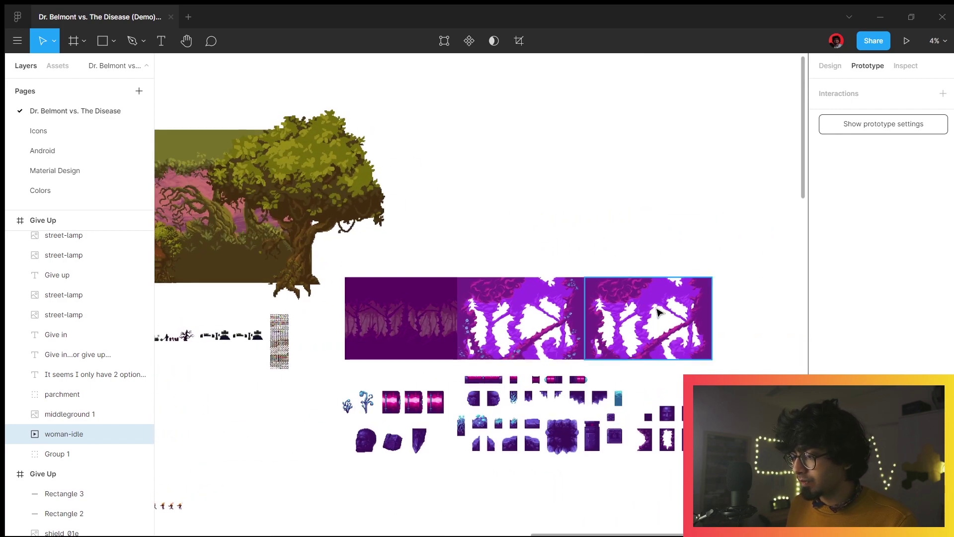
scroll(669, 413, up, 10)
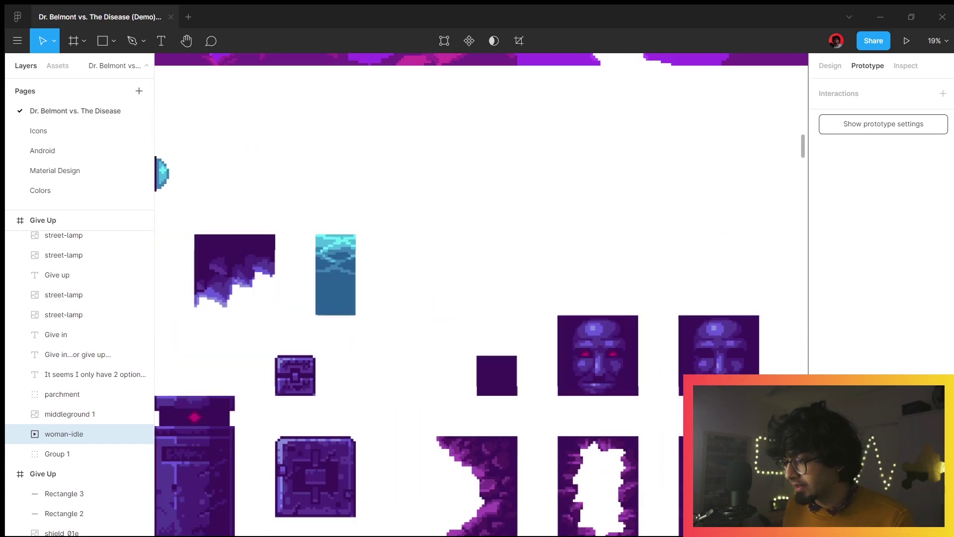
scroll(669, 413, down, 10)
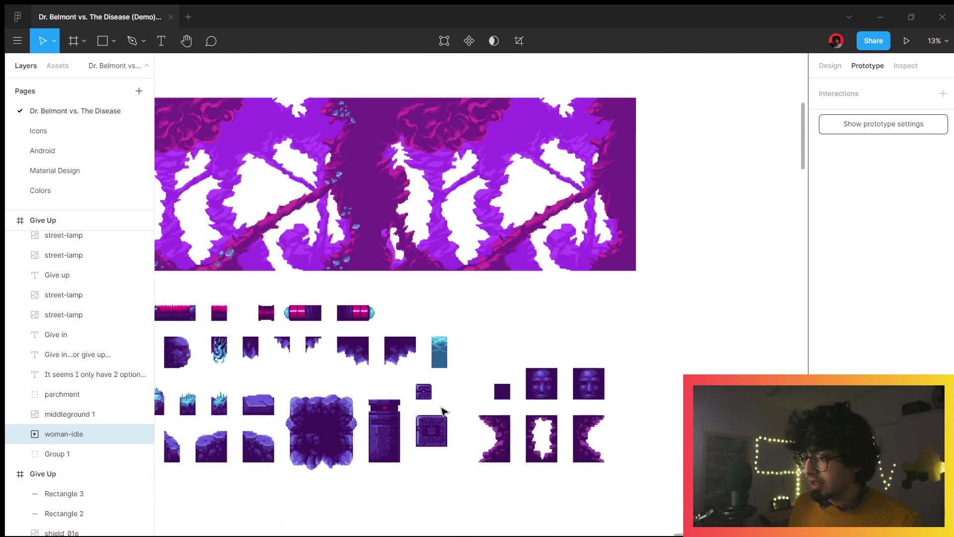
drag(389, 496, 484, 483)
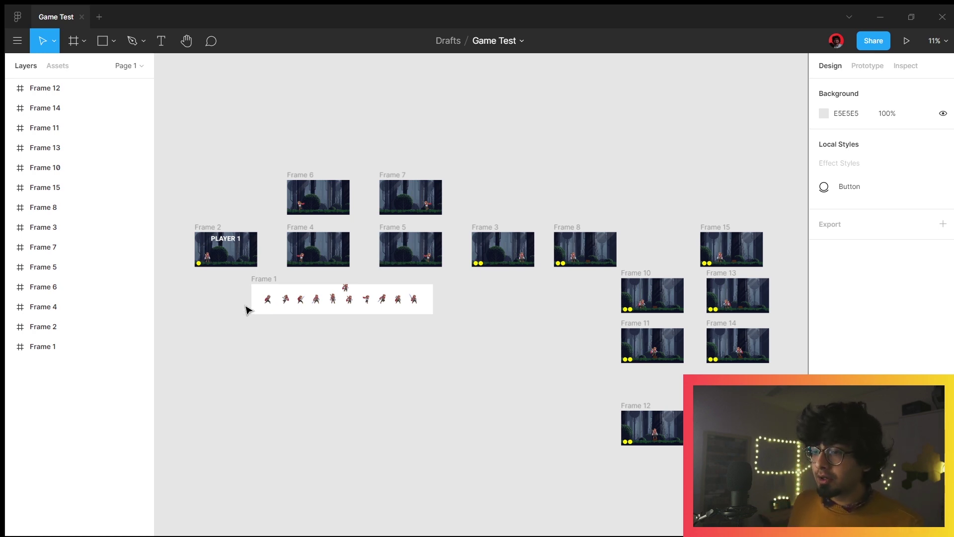
Zoom into Frame 1's sprite row and drag the idle 2 GIF into fourth position
scroll(247, 310, up, 5)
scroll(273, 326, down, 5)
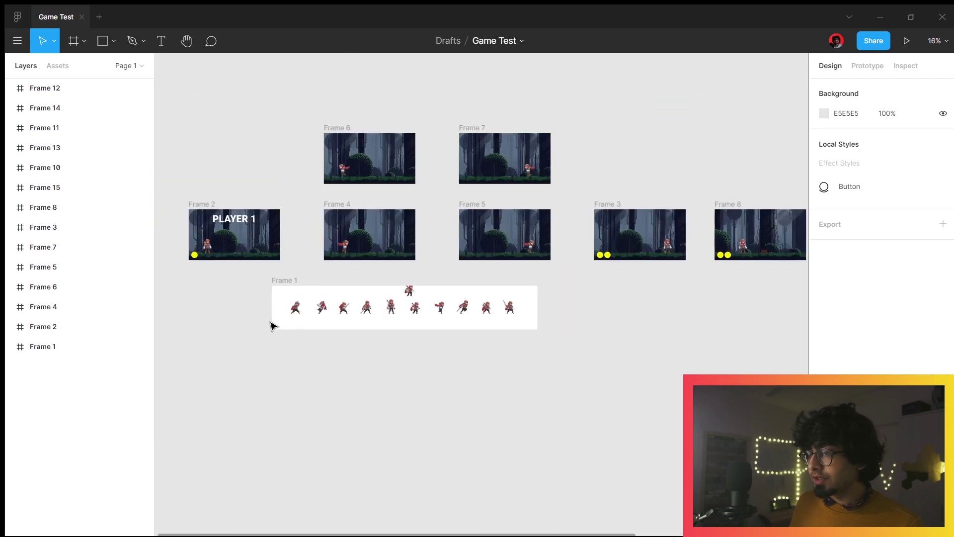
scroll(346, 337, right, 3)
scroll(346, 337, down, 1)
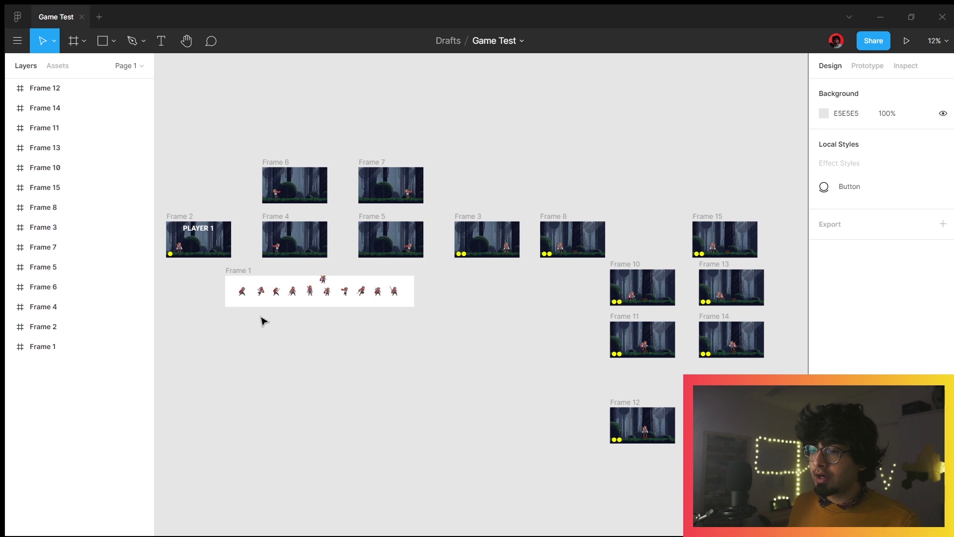
scroll(278, 298, up, 8)
scroll(292, 341, down, 3)
scroll(348, 357, left, 3)
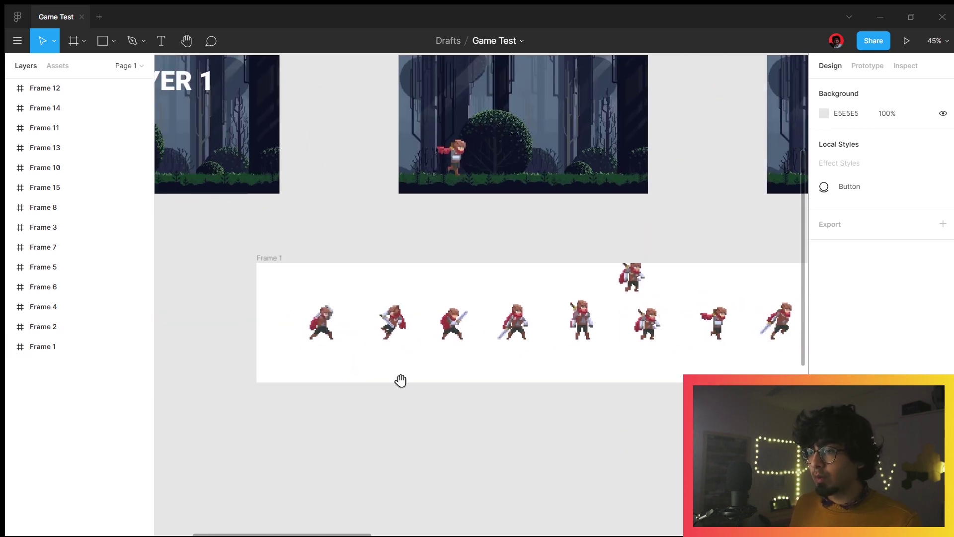
scroll(400, 383, right, 1)
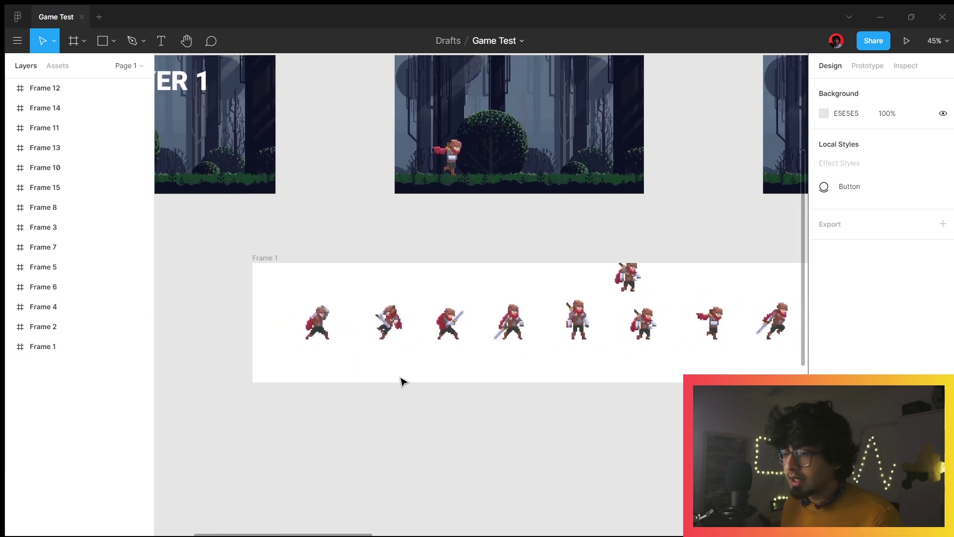
scroll(402, 381, up, 1)
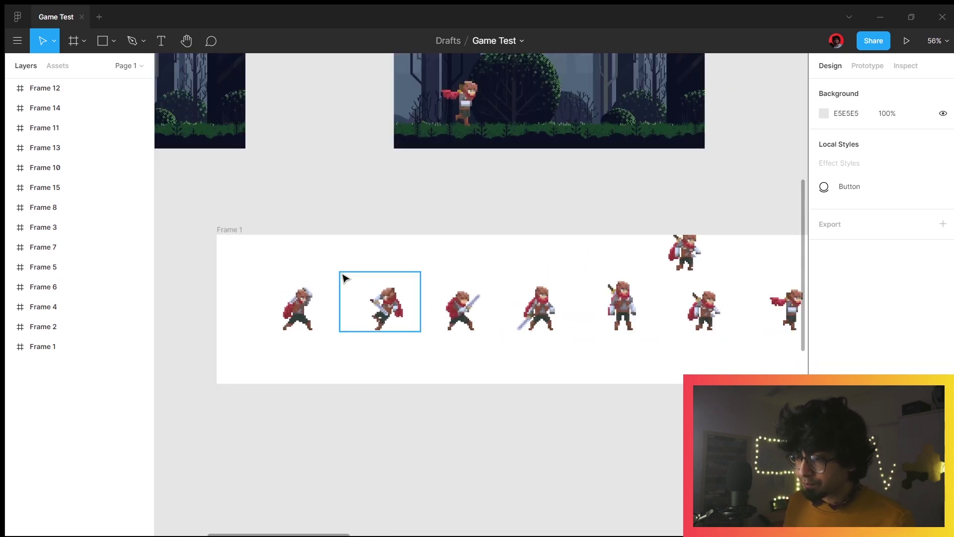
scroll(331, 289, down, 2)
drag(313, 301, 499, 308)
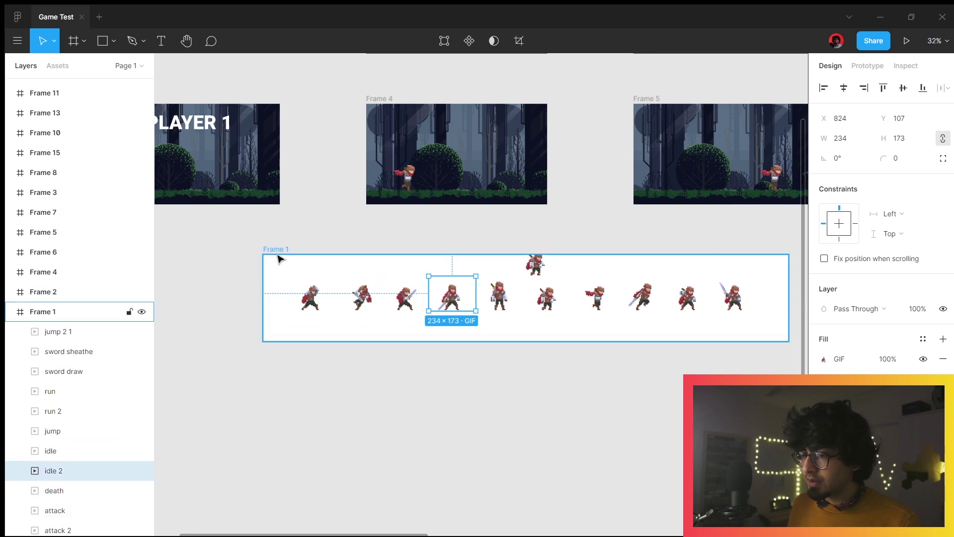
Set Frame 1 as the prototype's Starting Frame and play it
click(274, 249)
click(868, 66)
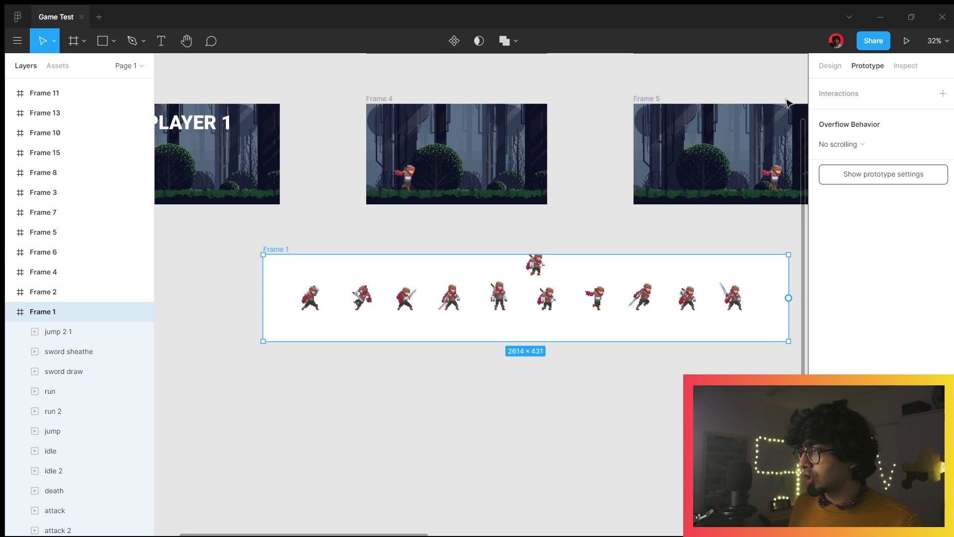
click(868, 175)
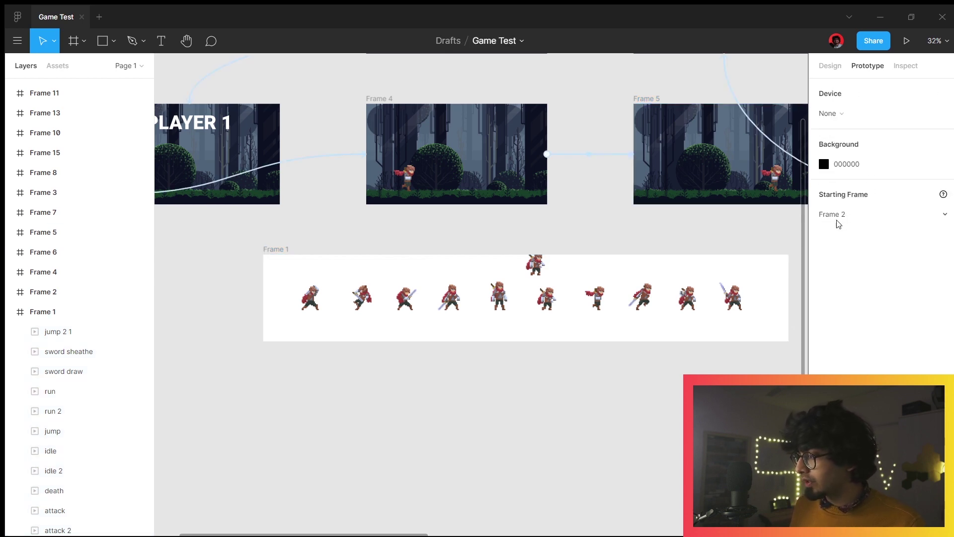
click(837, 219)
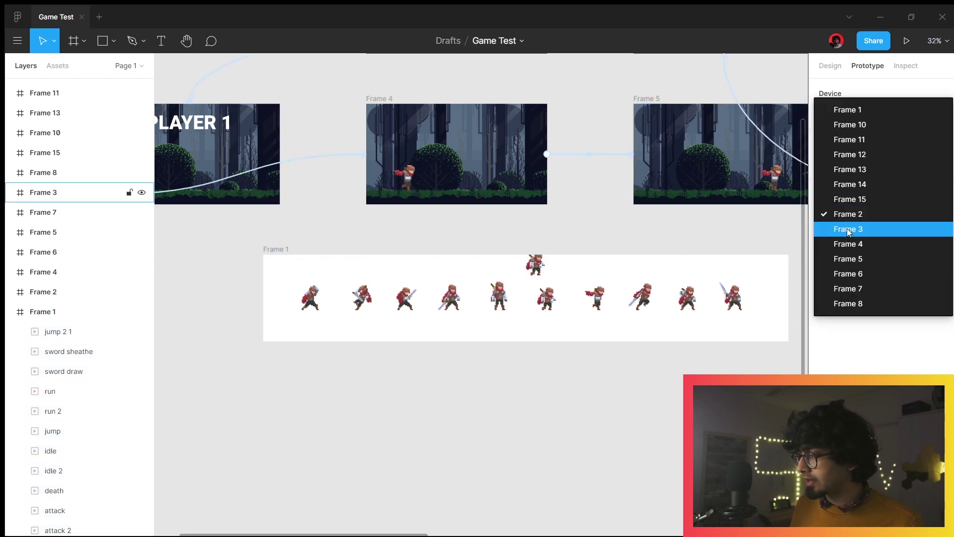
click(860, 109)
click(907, 43)
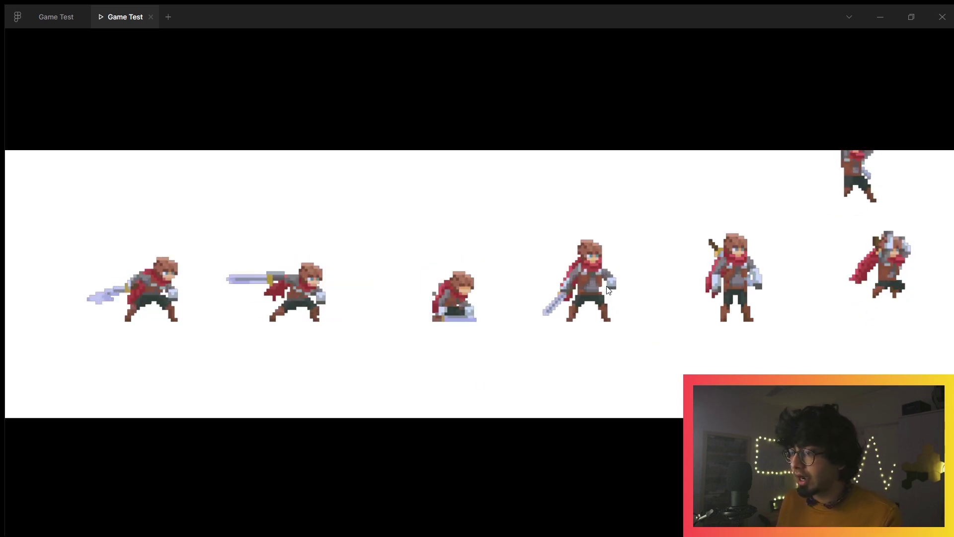
Back in the Game Test file, make Frame 2 (the PLAYER 1 forest scene) the starting frame
click(57, 15)
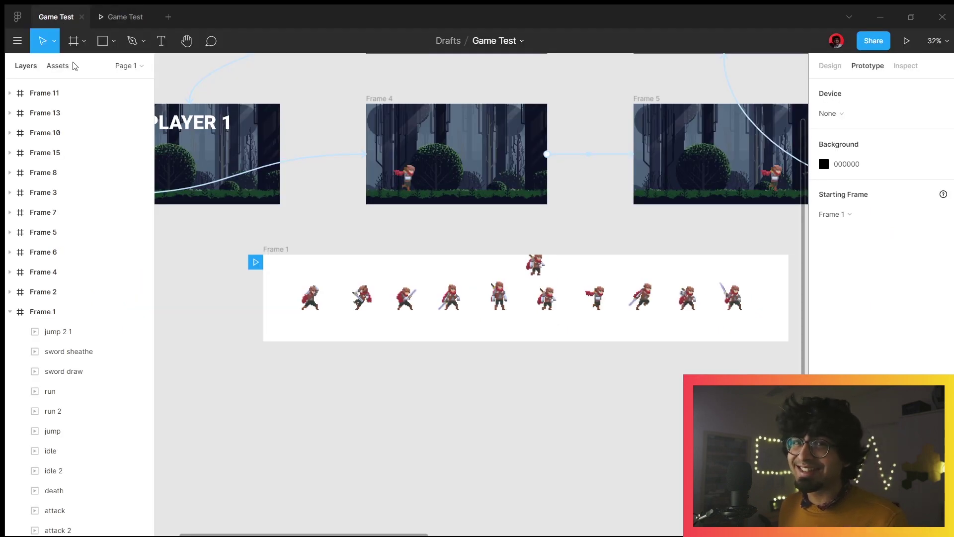
scroll(236, 241, down, 6)
scroll(260, 249, up, 4)
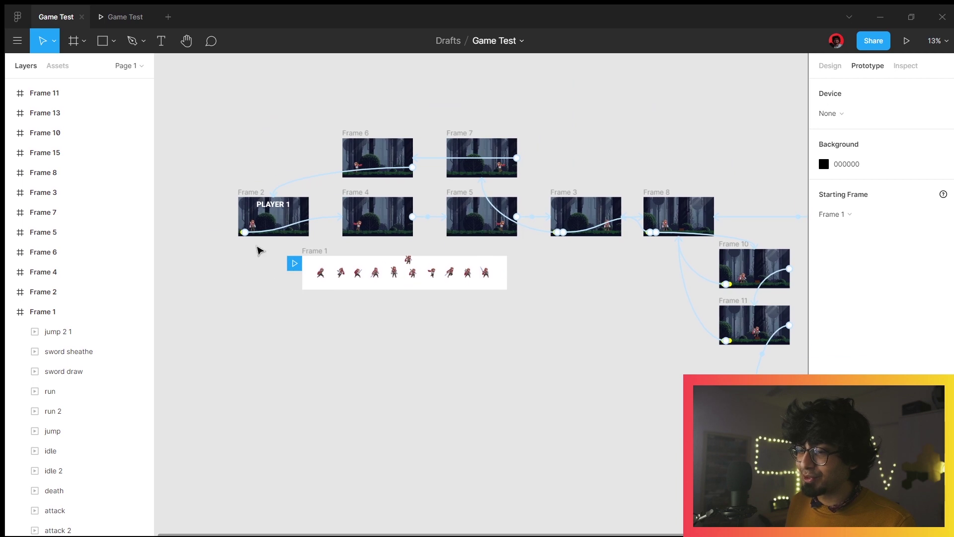
scroll(271, 230, up, 5)
scroll(292, 224, down, 3)
scroll(276, 358, up, 1)
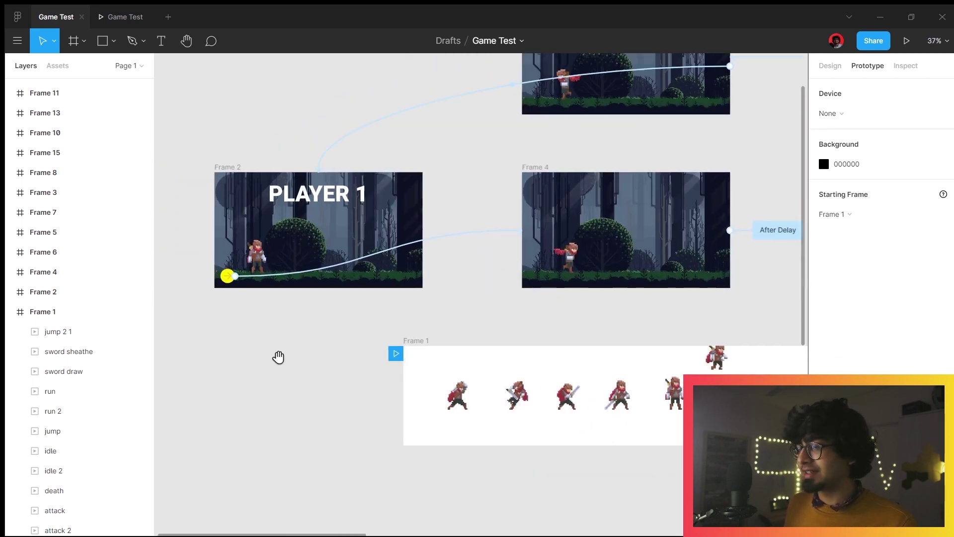
key(n)
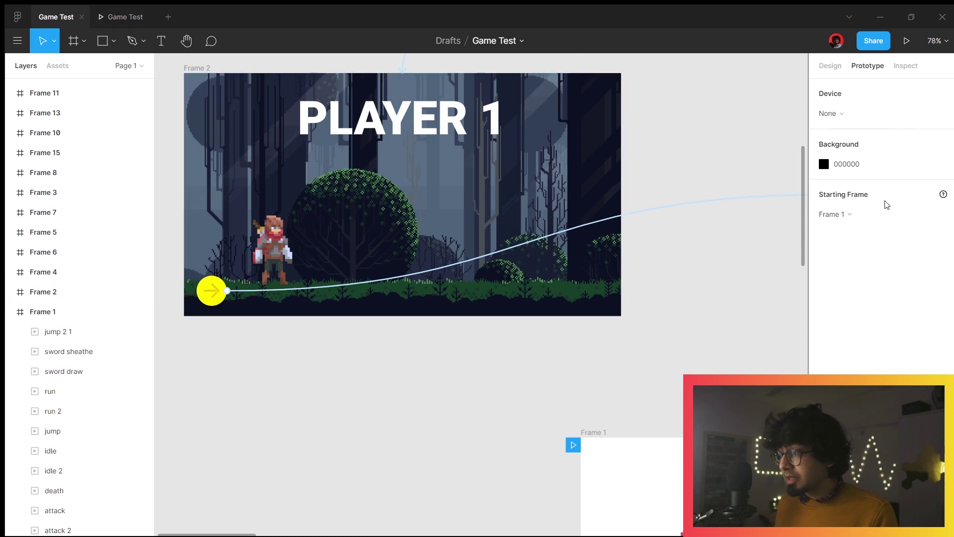
click(837, 213)
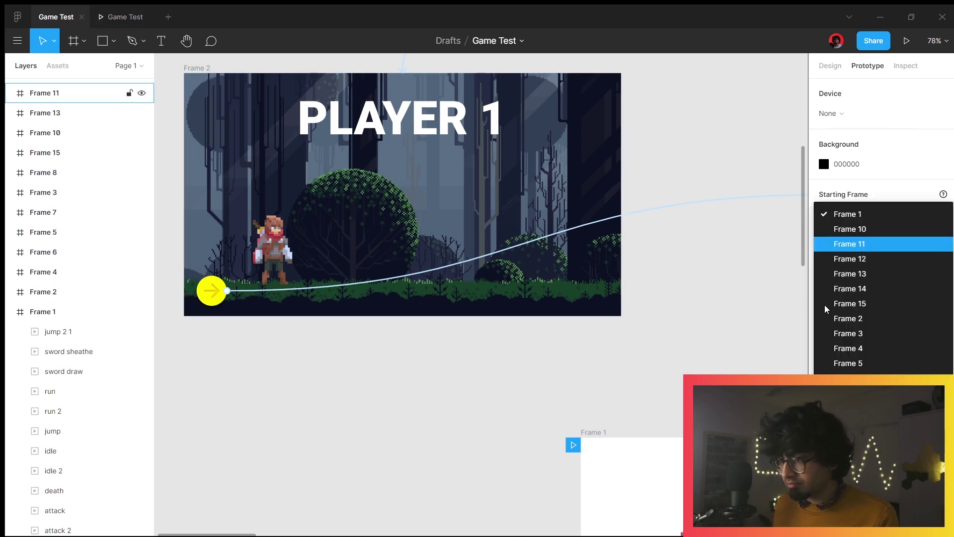
click(848, 318)
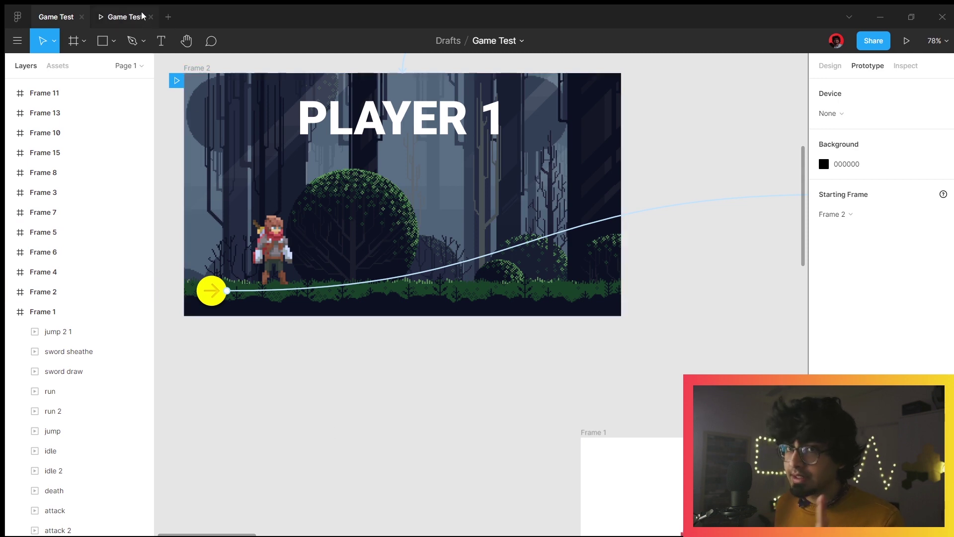
Switch to the running prototype and start the game from the PLAYER 1 screen
click(118, 24)
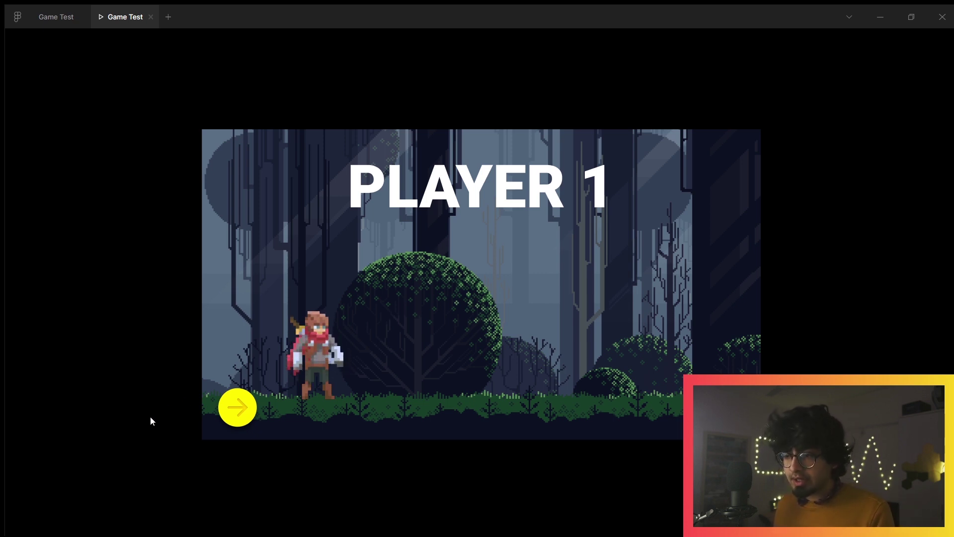
click(241, 404)
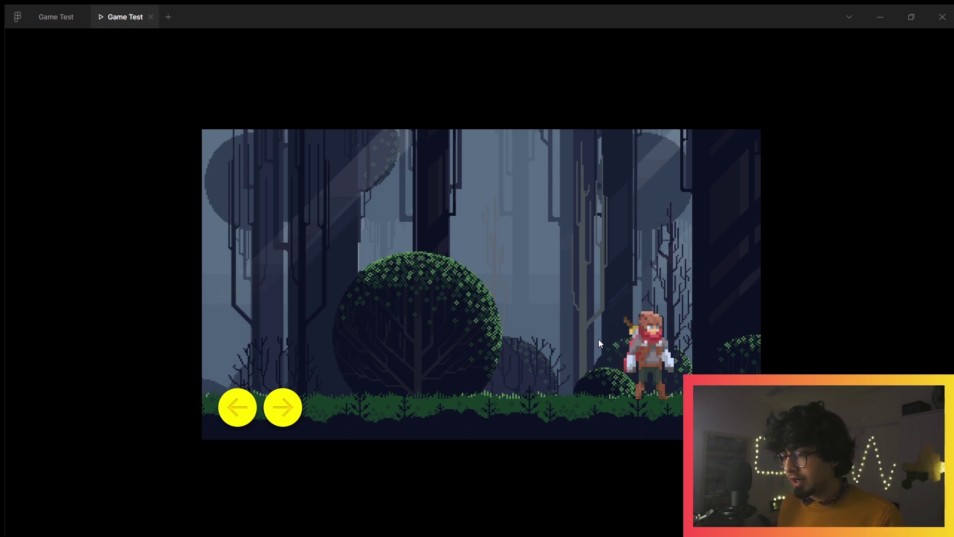
Walk the swordsman right and jump onto the brown box
click(271, 414)
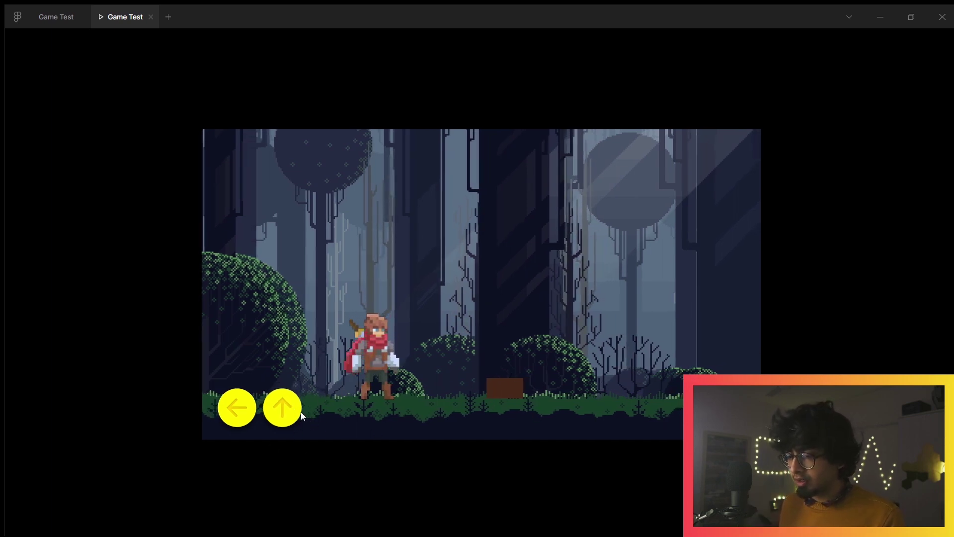
click(275, 413)
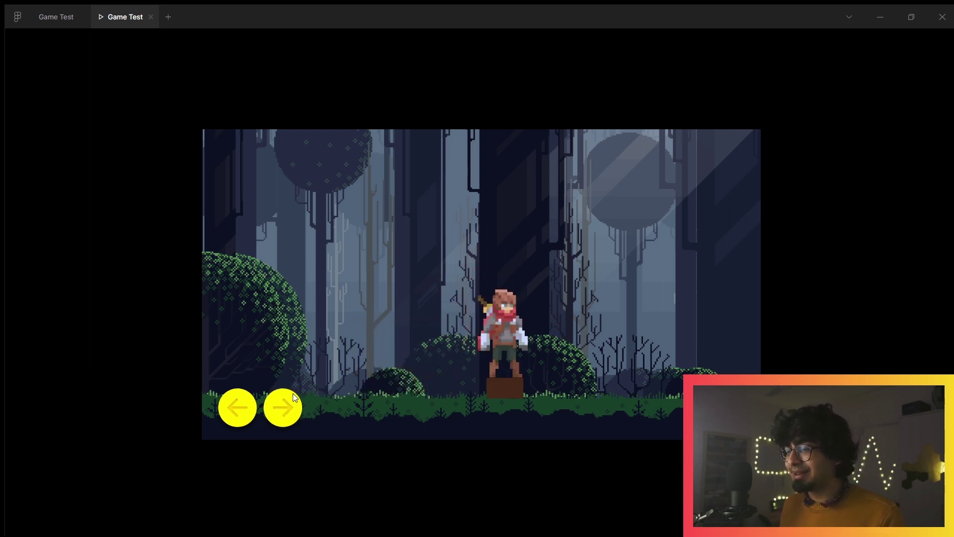
click(281, 406)
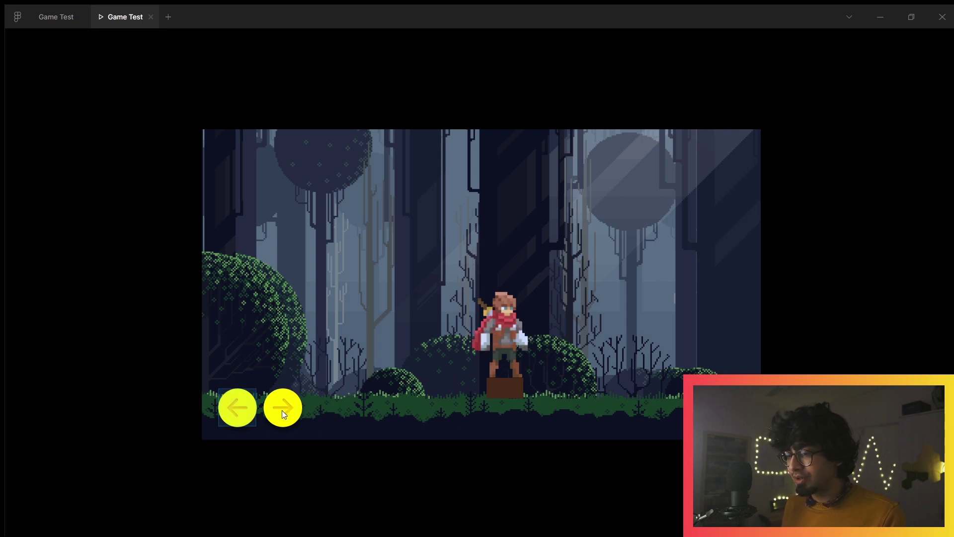
click(282, 410)
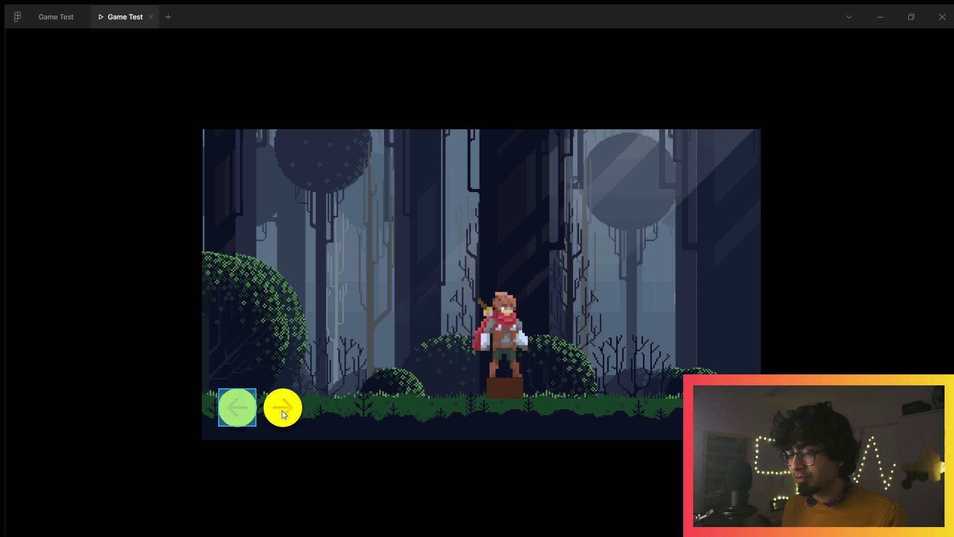
Turn the swordsman left, step off the box and run back left
click(246, 403)
click(246, 404)
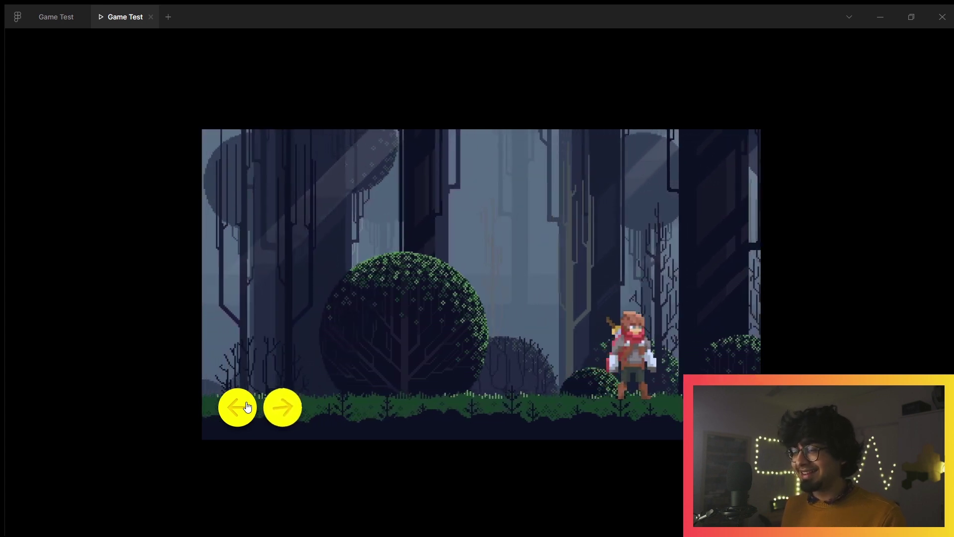
click(241, 405)
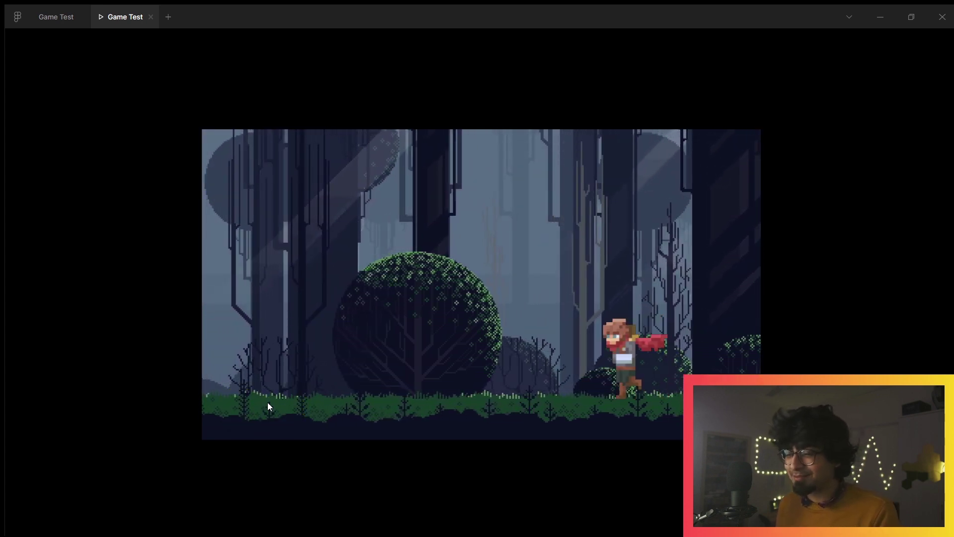